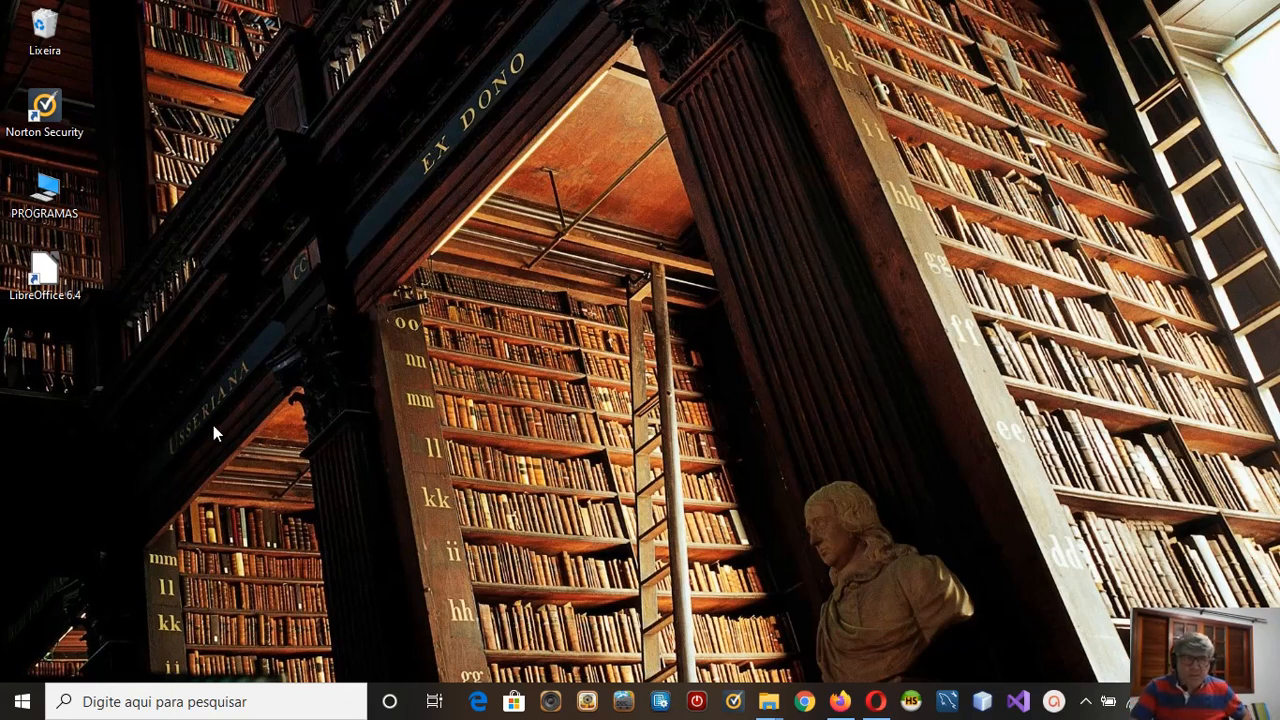
# Step: Launch LibreOffice and create a new blank Calc spreadsheet
pyautogui.doubleClick(52, 279)
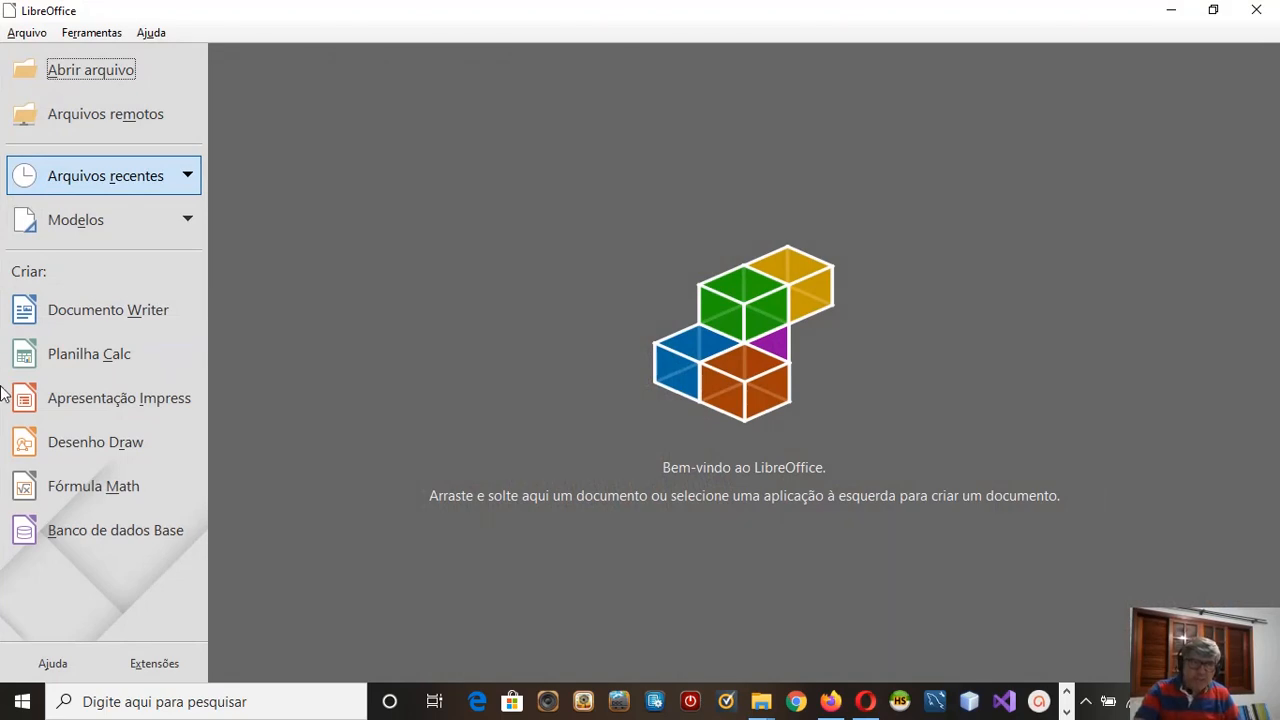
pyautogui.click(64, 358)
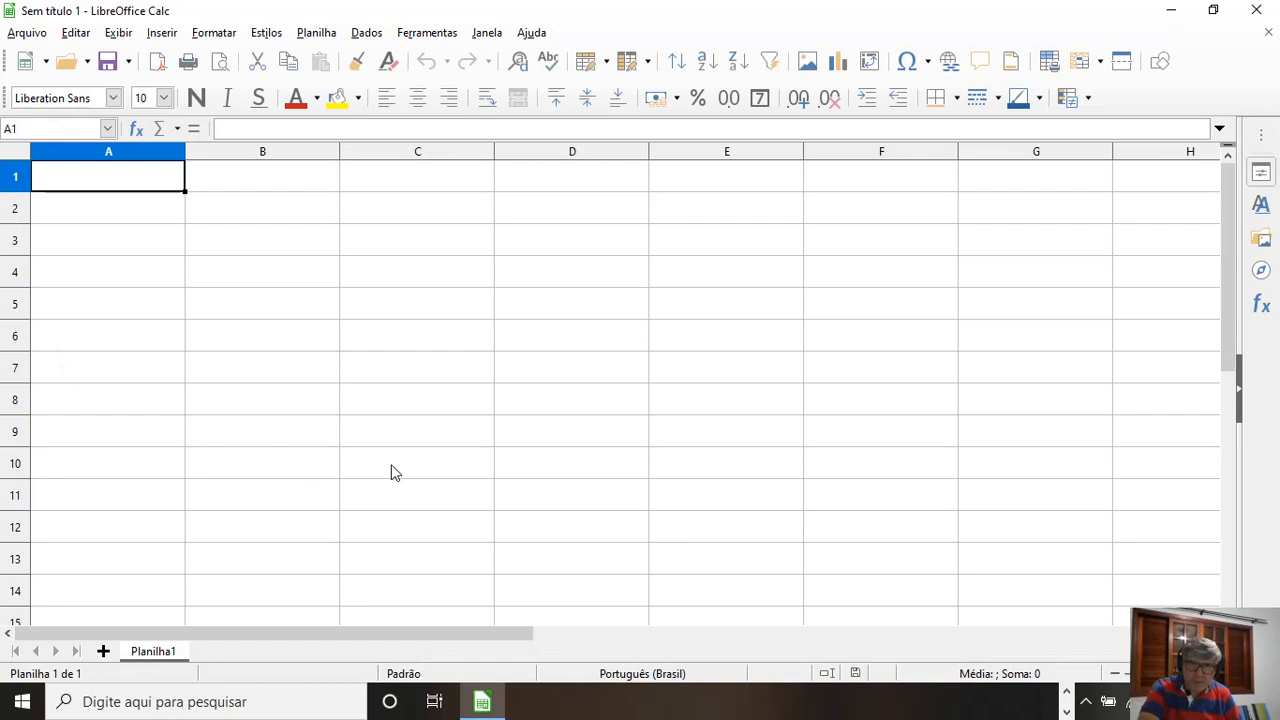
pyautogui.click(470, 400)
pyautogui.click(580, 398)
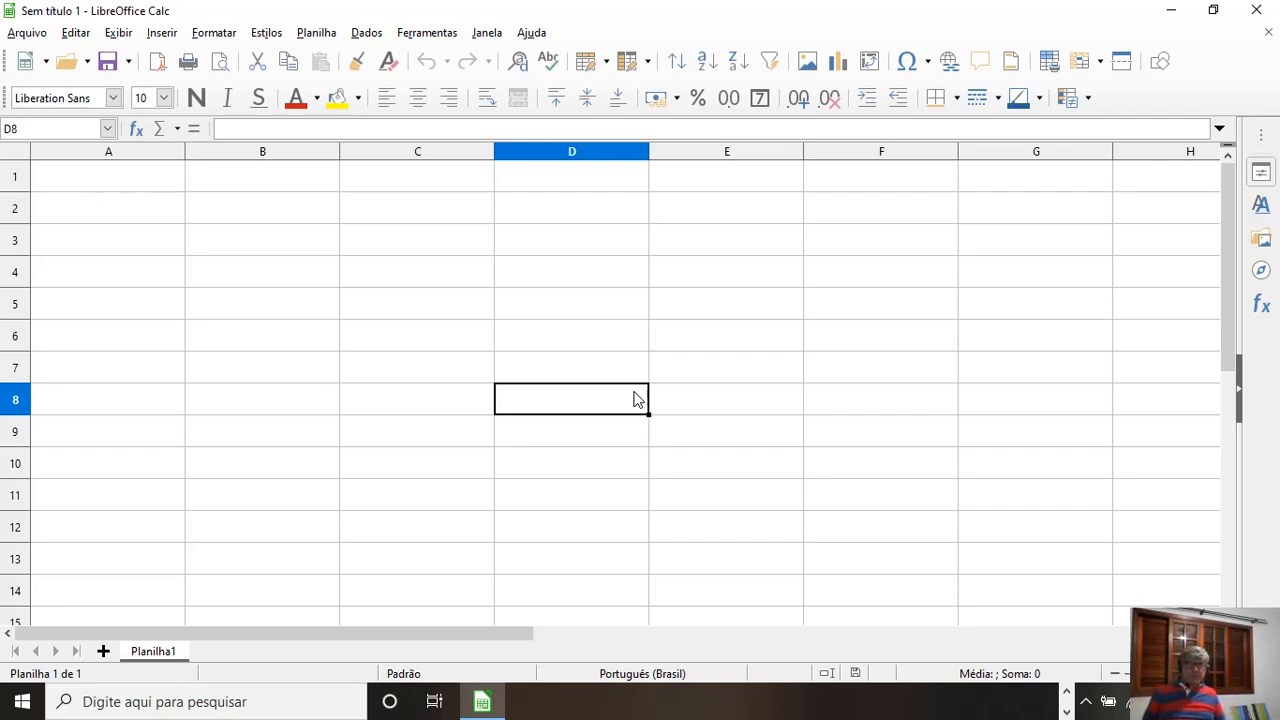
pyautogui.click(275, 551)
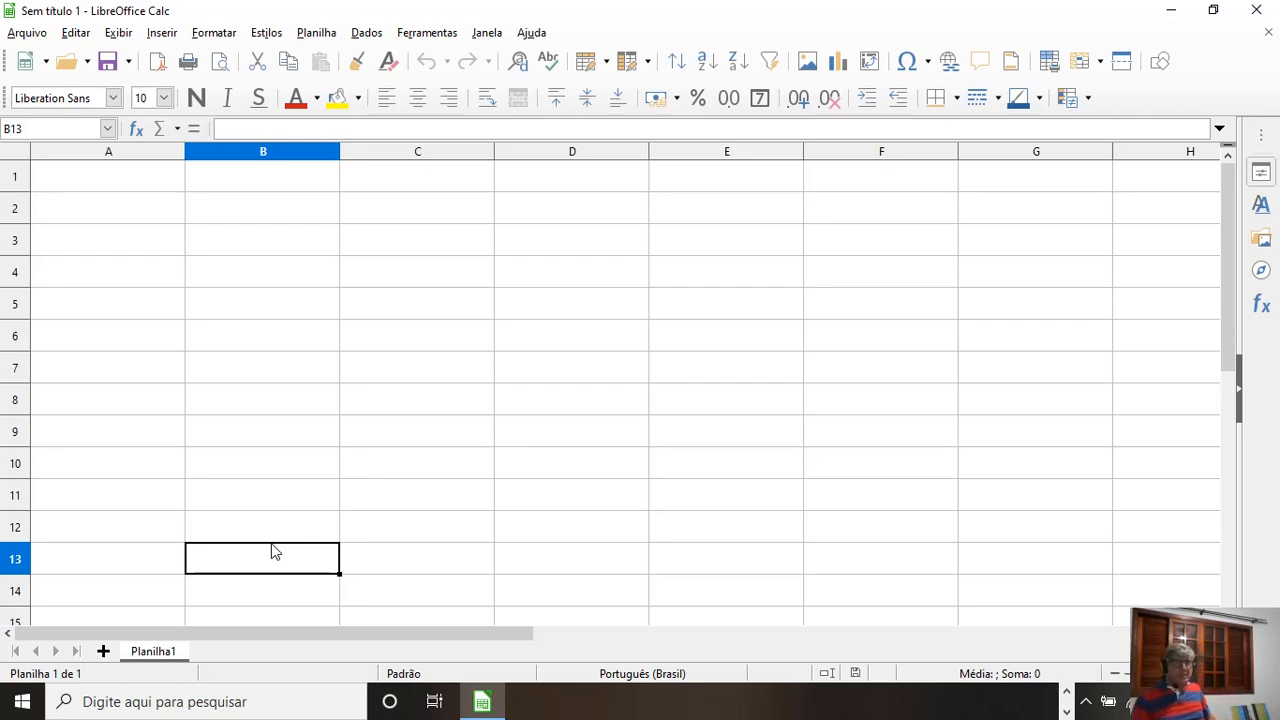
pyautogui.click(440, 370)
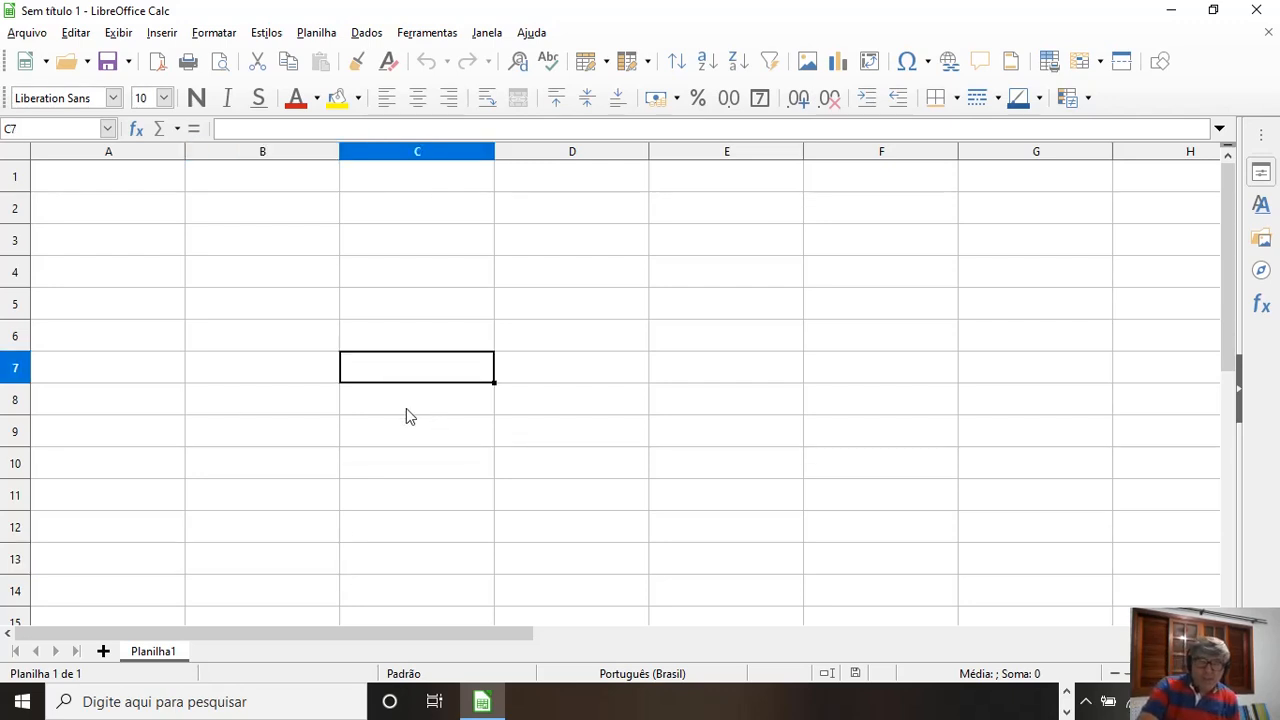
pyautogui.click(386, 312)
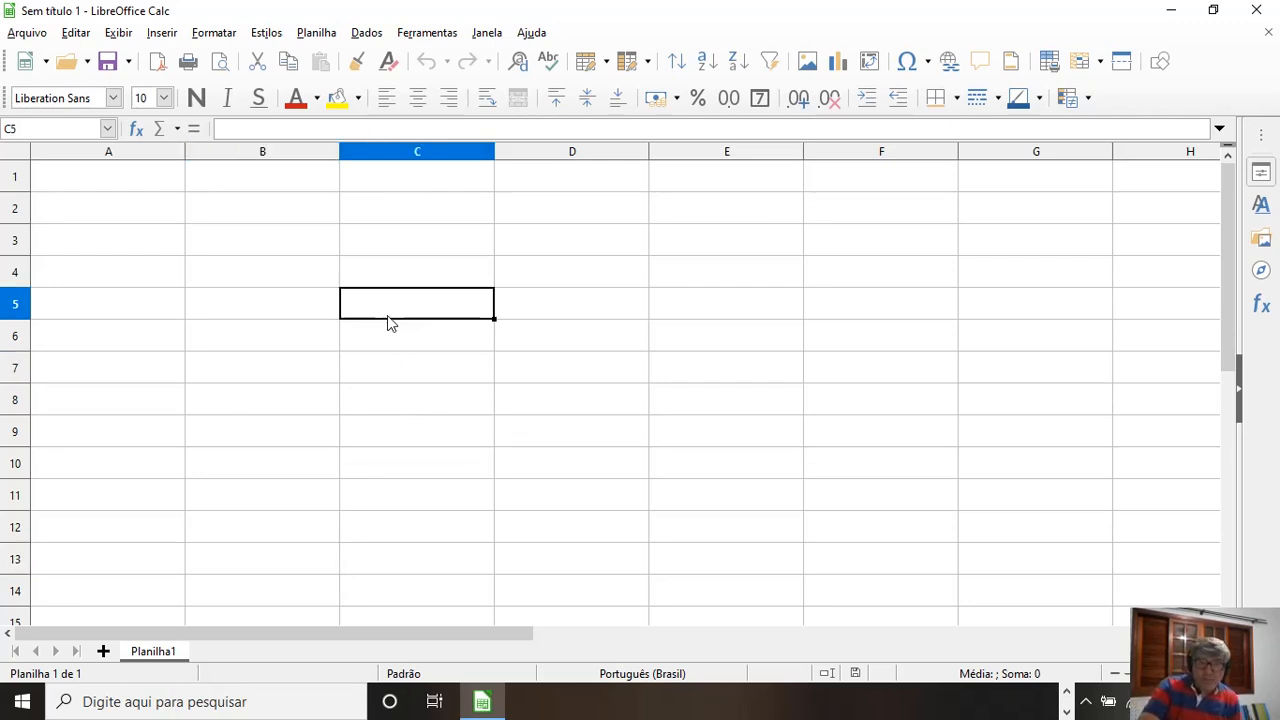
# Step: Set the font of all cells in the sheet to Tahoma
pyautogui.click(16, 152)
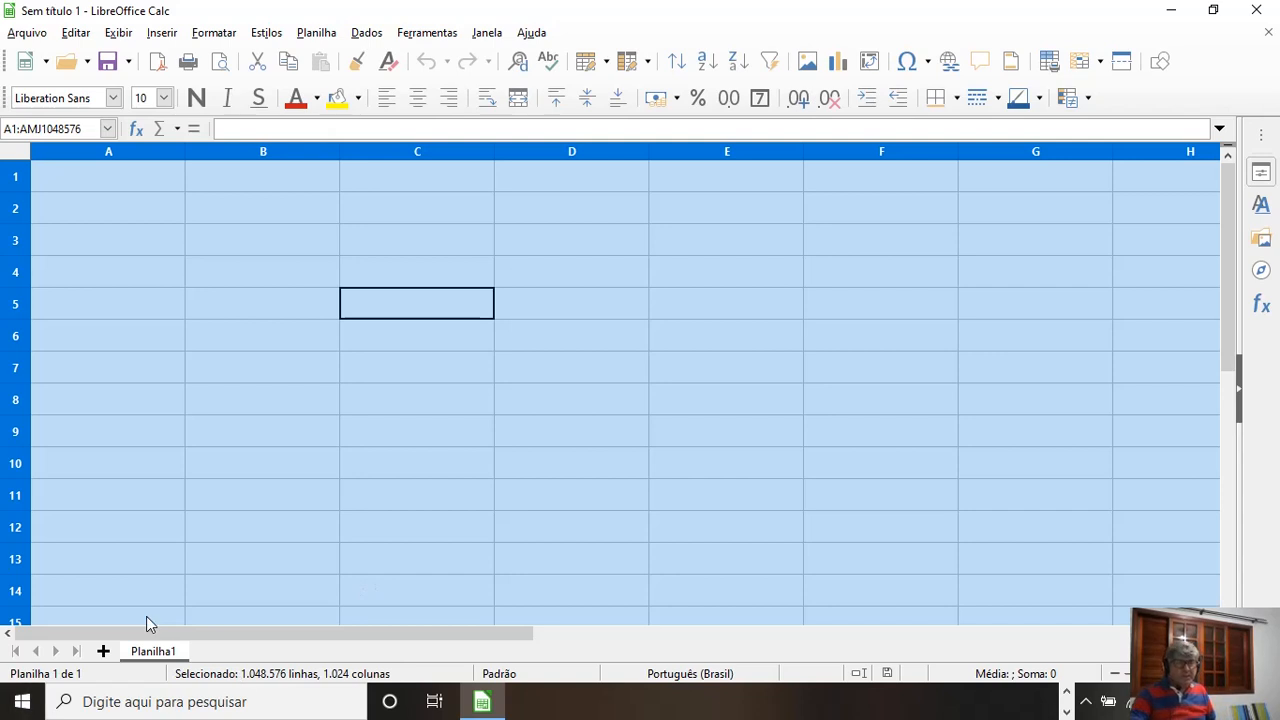
pyautogui.click(114, 97)
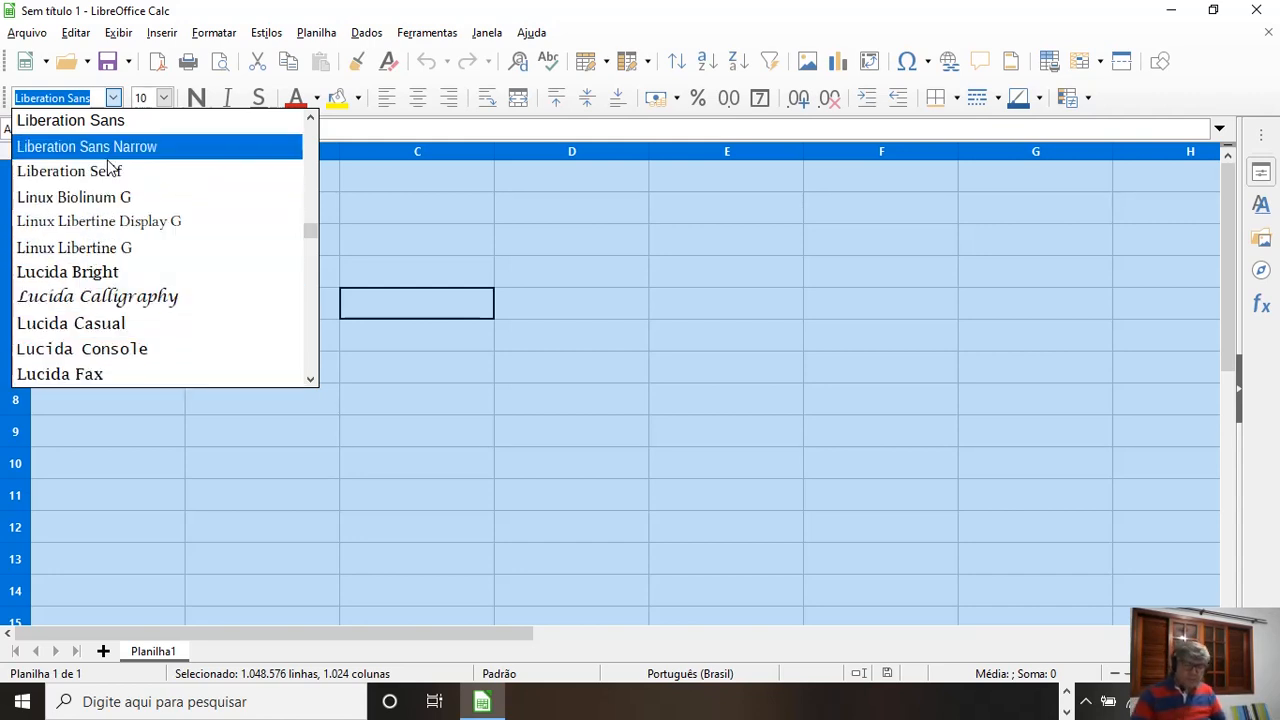
pyautogui.write('Ta')
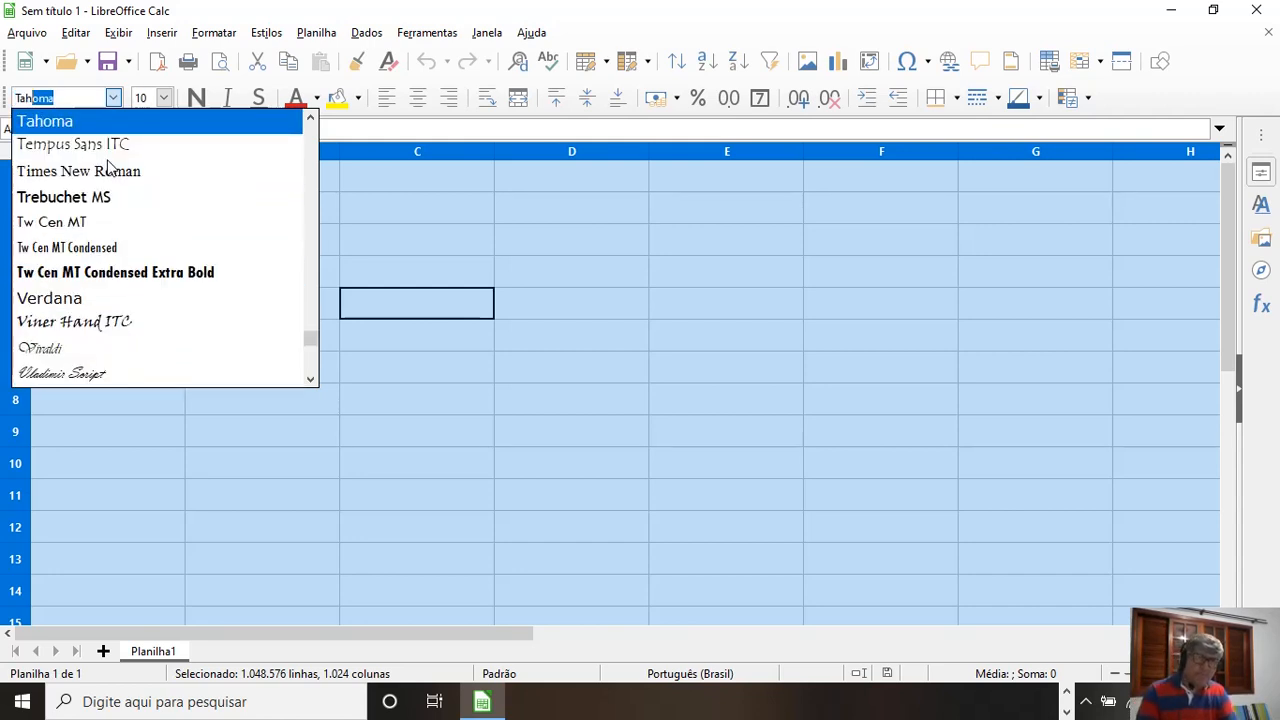
pyautogui.write('homa')
pyautogui.press('Return')
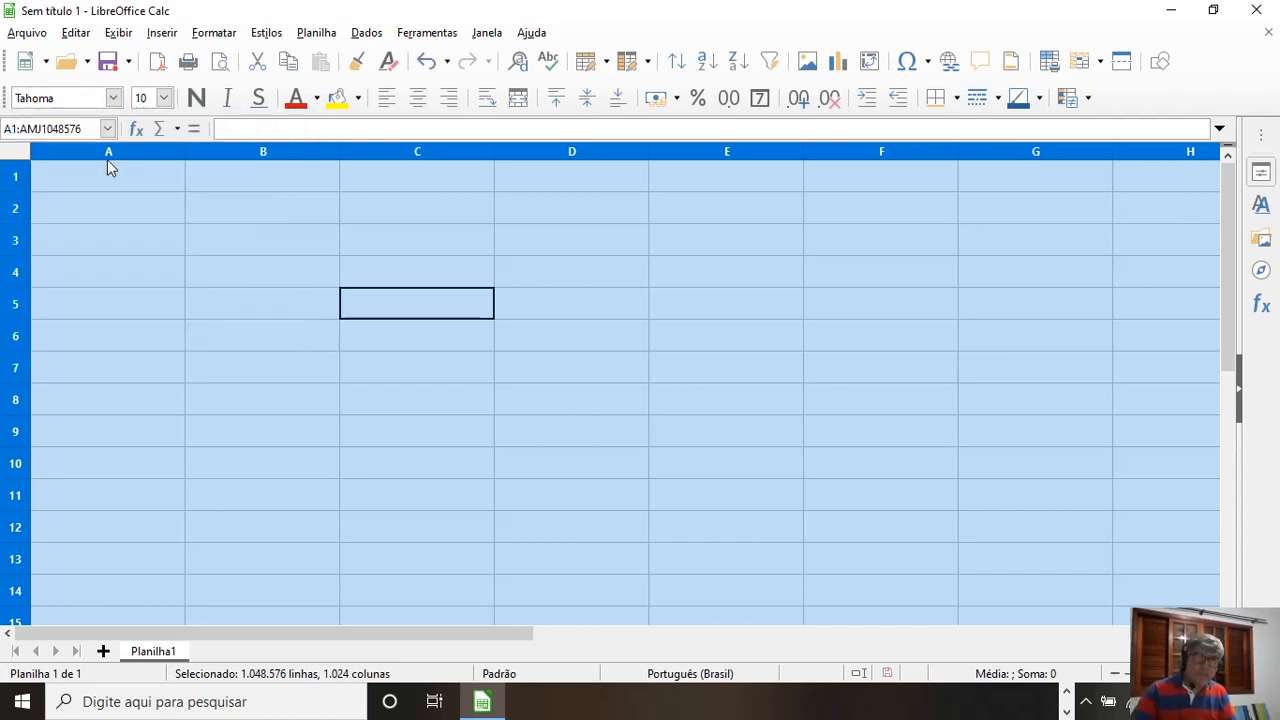
# Step: Set the text in all selected cells to size 14 with a blue font colour
pyautogui.click(164, 97)
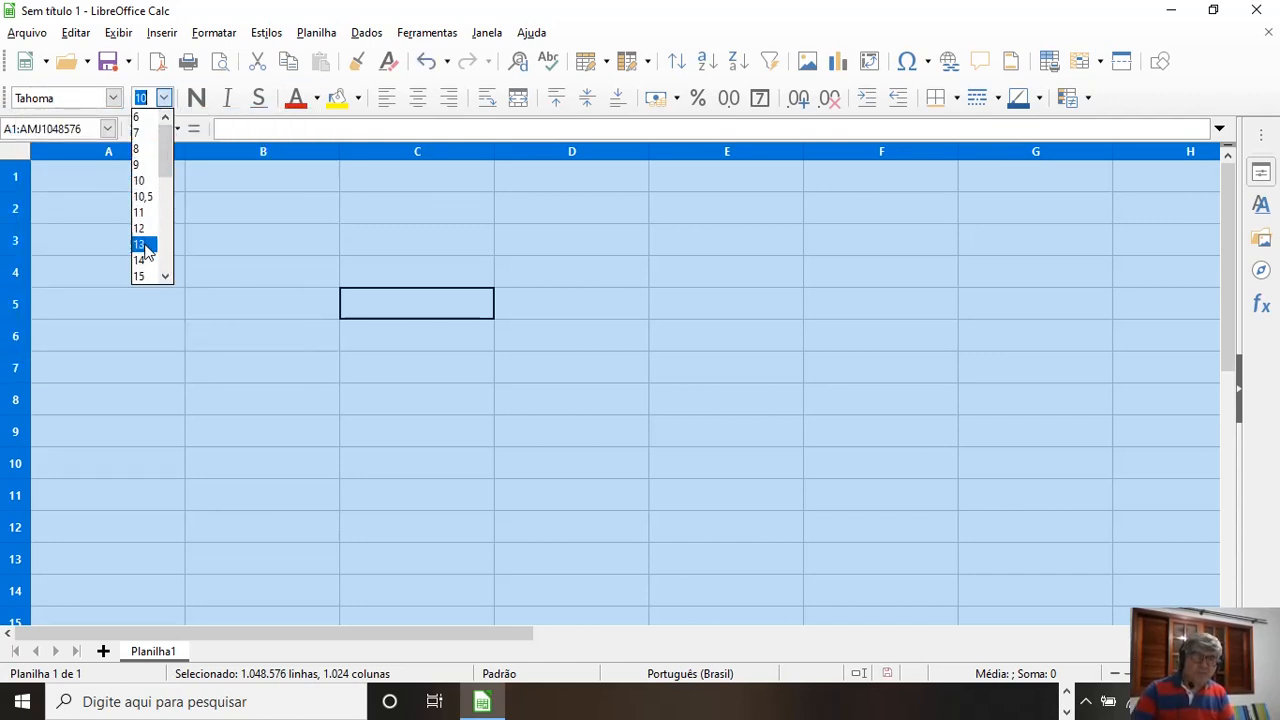
pyautogui.click(142, 261)
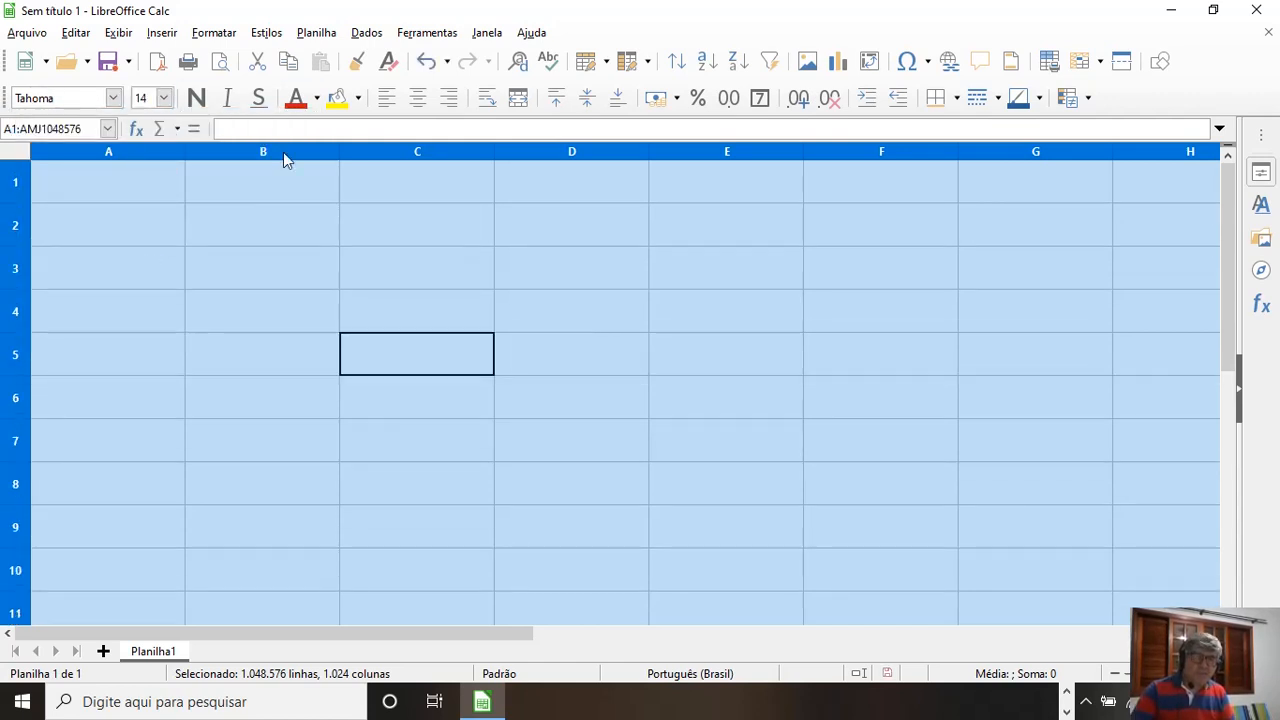
pyautogui.click(316, 97)
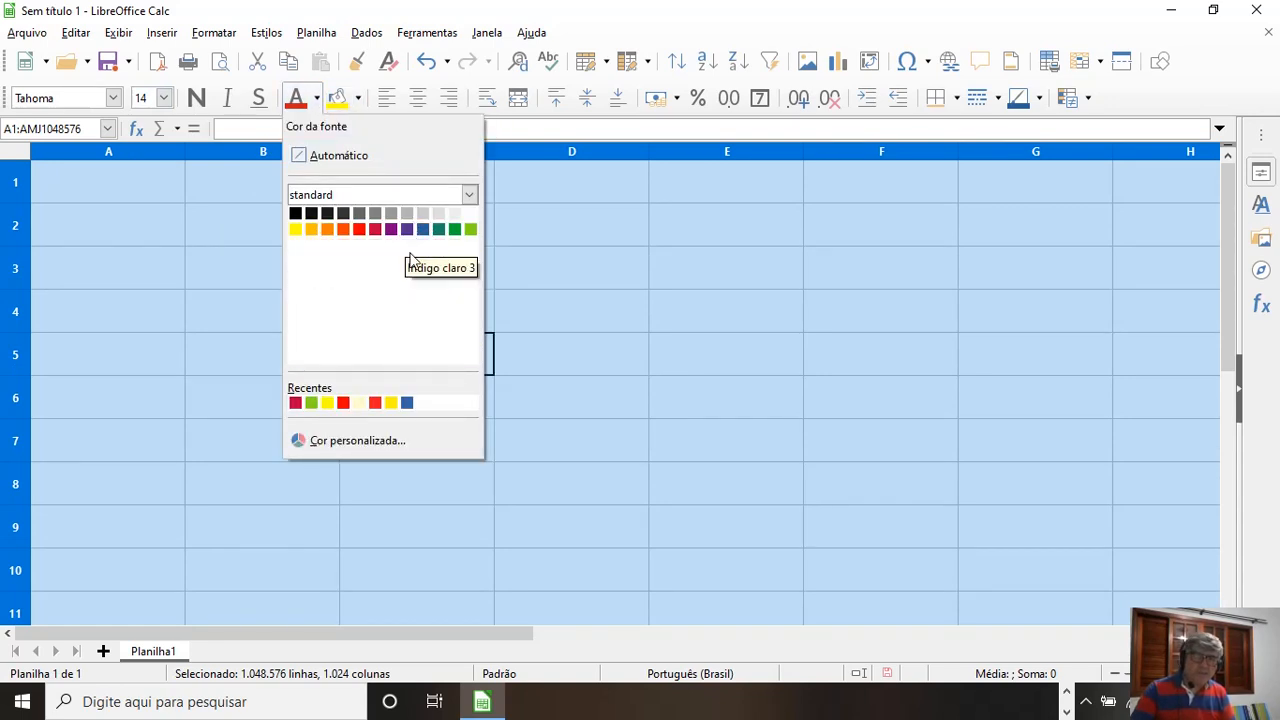
pyautogui.click(423, 318)
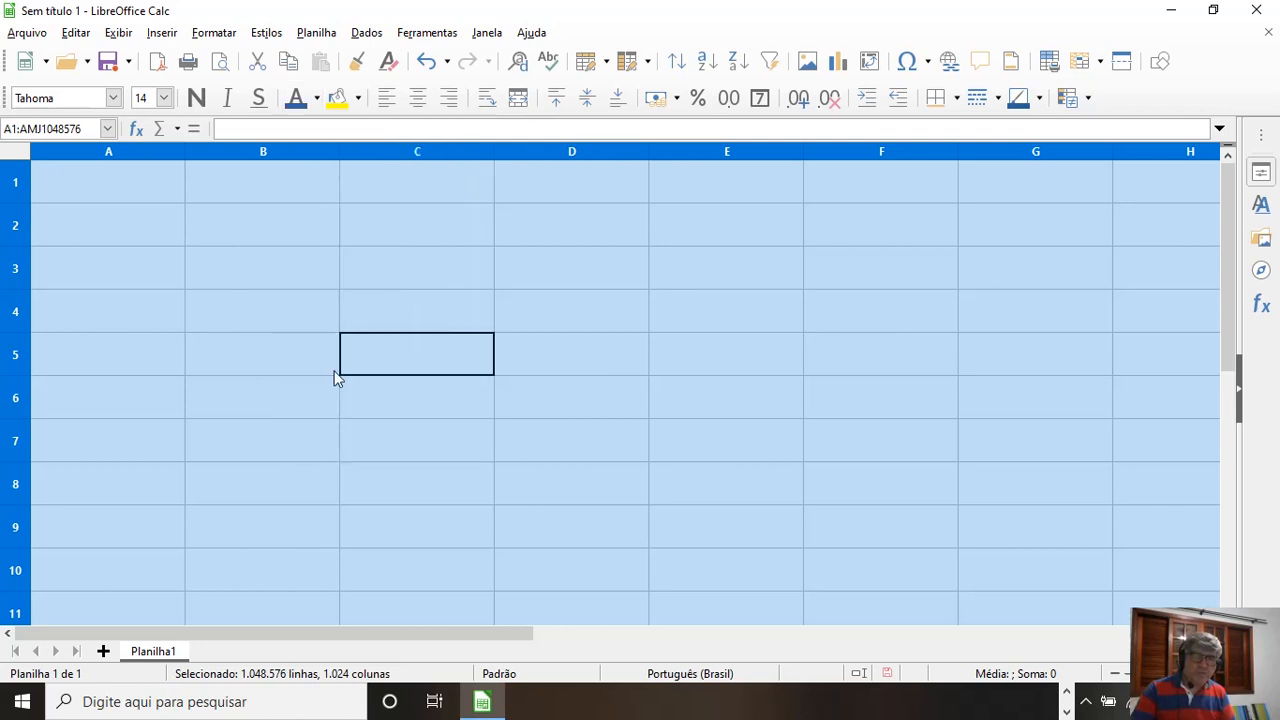
pyautogui.click(281, 329)
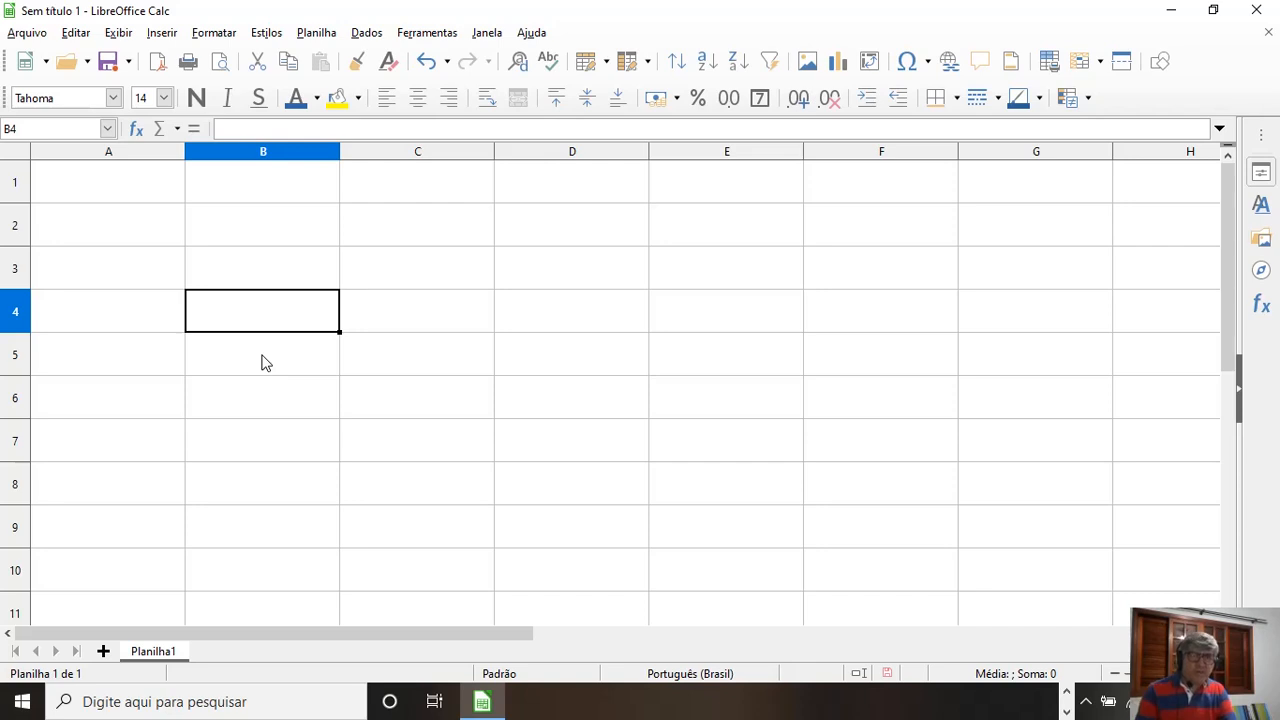
pyautogui.write('p')
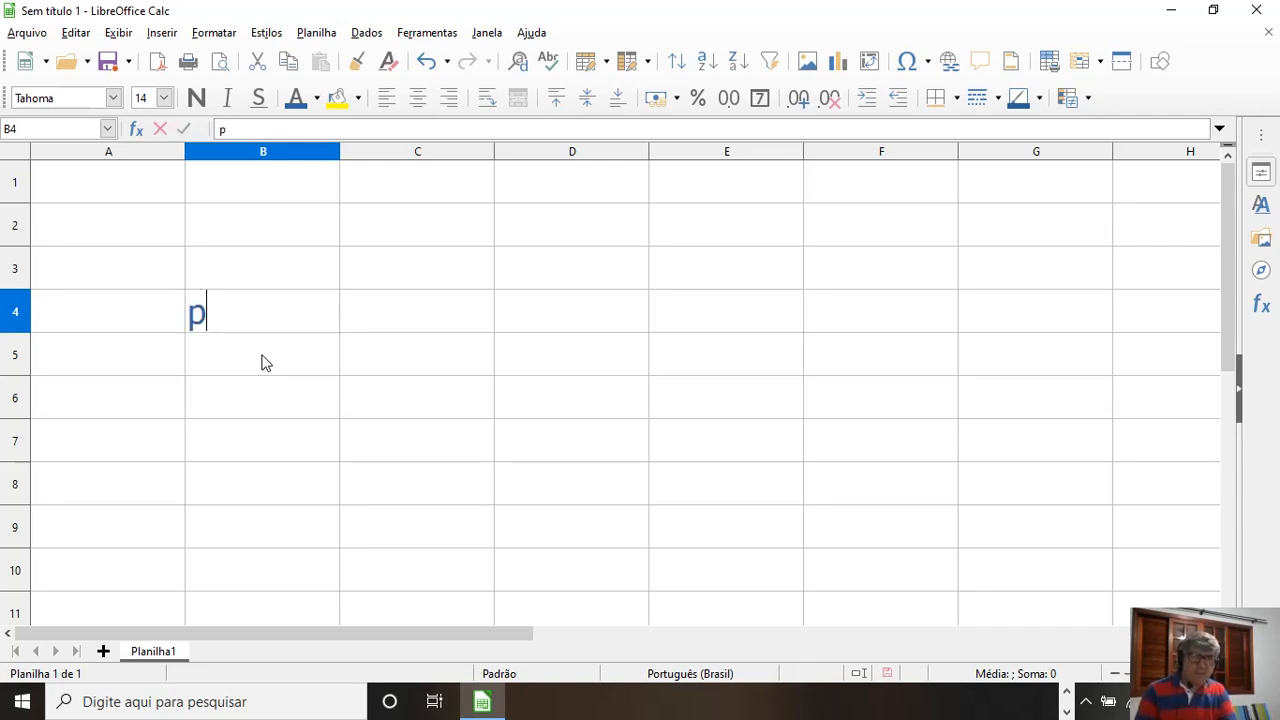
pyautogui.write('ROGFJKFJKFJKFJK')
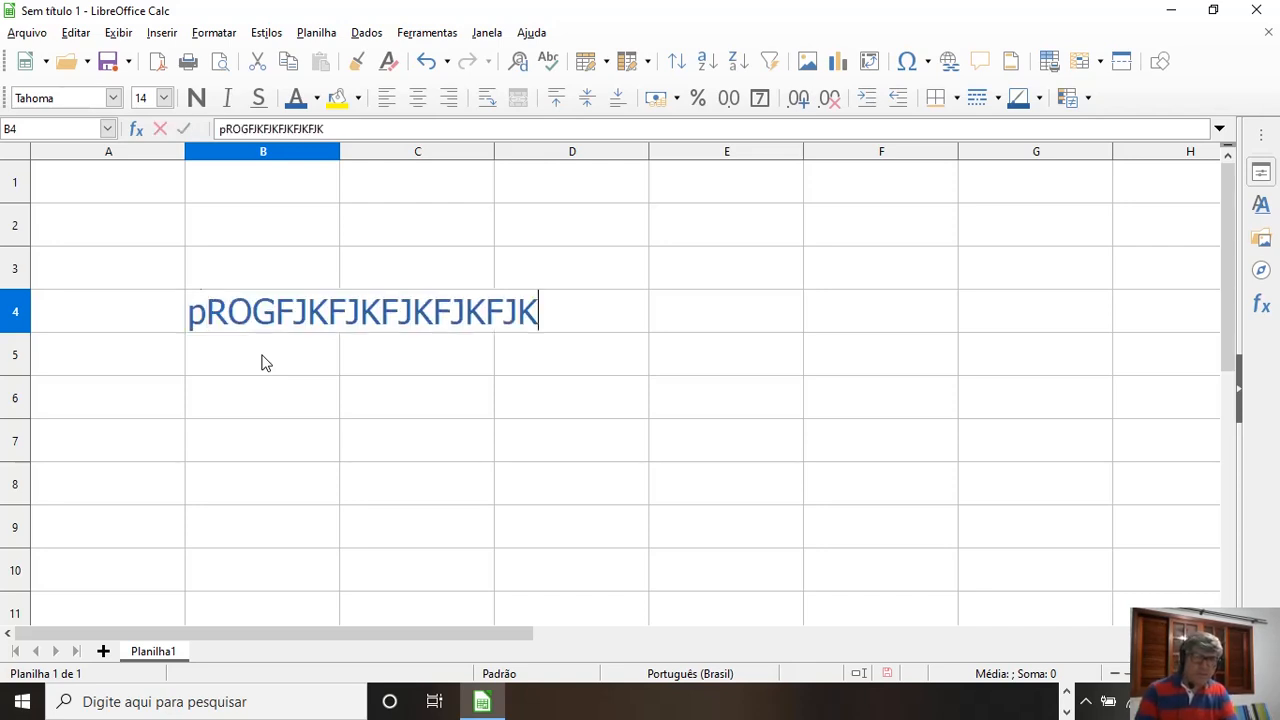
pyautogui.press('BackSpace')
pyautogui.press('BackSpace')
pyautogui.press('BackSpace')
pyautogui.press('BackSpace')
pyautogui.press('BackSpace')
pyautogui.press('BackSpace')
pyautogui.press('BackSpace')
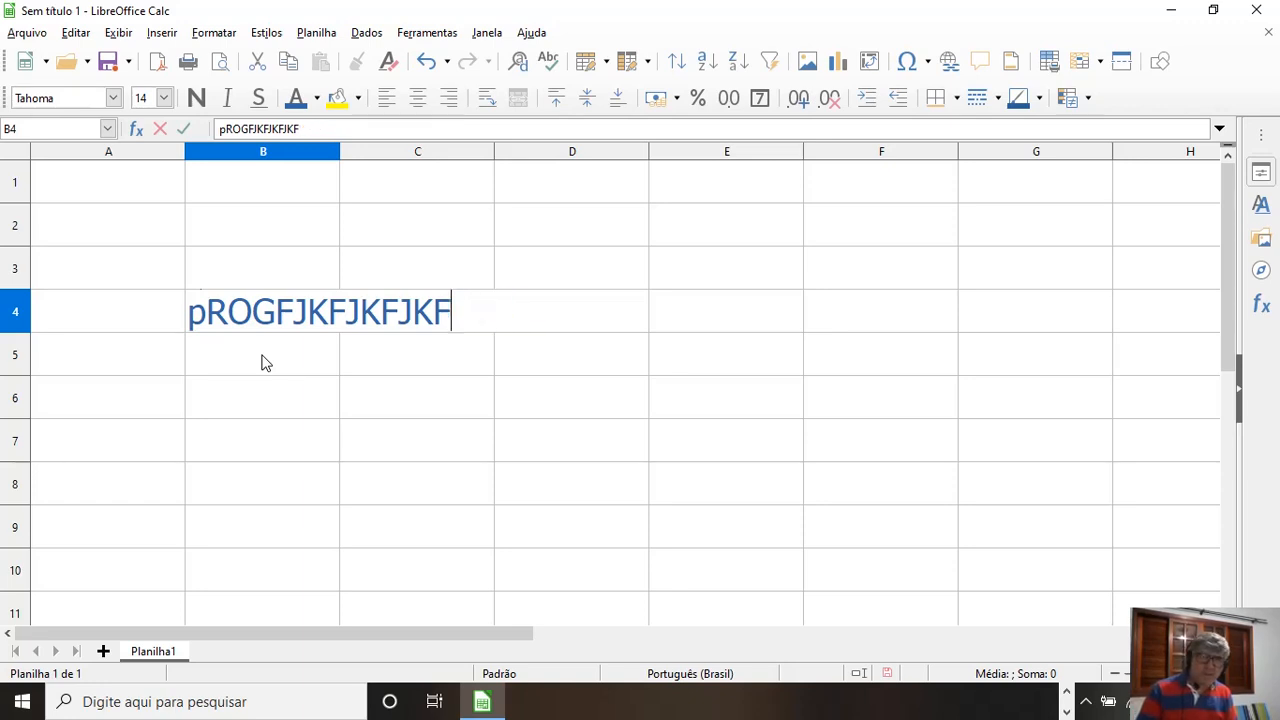
pyautogui.press('BackSpace')
pyautogui.press('BackSpace')
pyautogui.press('BackSpace')
pyautogui.press('BackSpace')
pyautogui.press('BackSpace')
pyautogui.press('BackSpace')
pyautogui.press('BackSpace')
pyautogui.press('BackSpace')
pyautogui.press('BackSpace')
pyautogui.press('BackSpace')
pyautogui.press('BackSpace')
pyautogui.press('BackSpace')
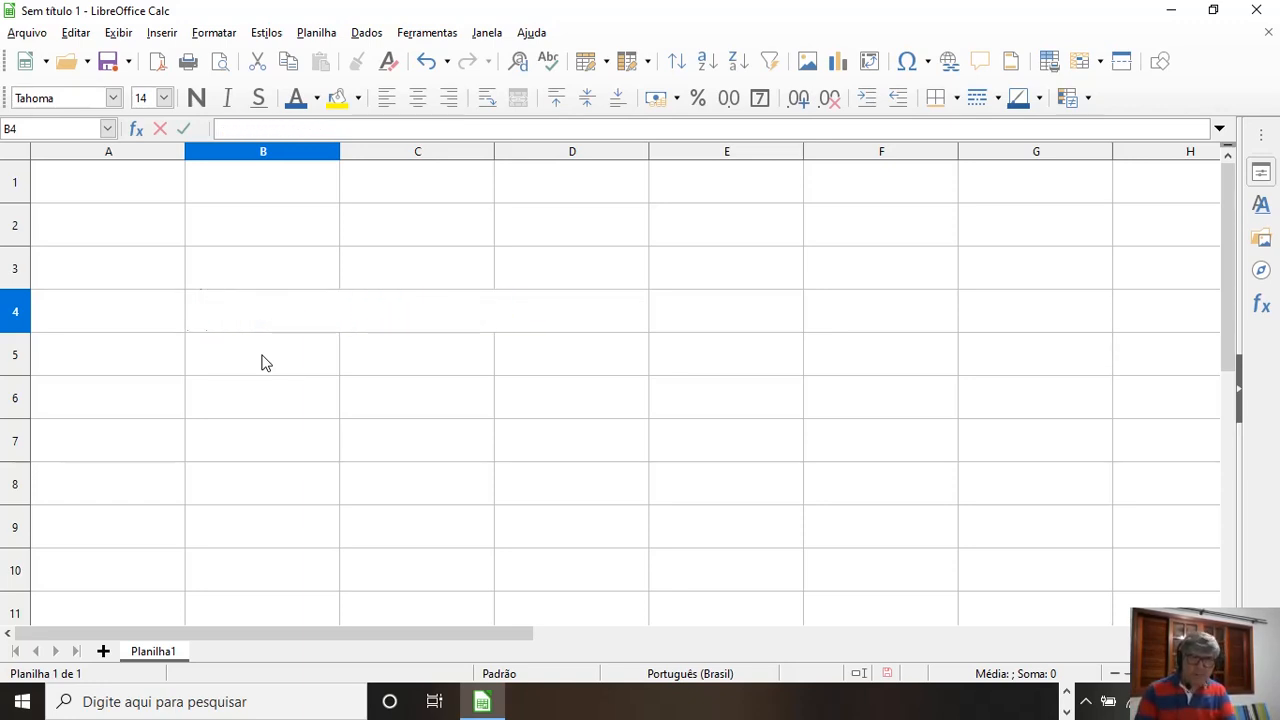
# Step: Enter Portugal in cell B4, Espanha in C8 and França in E5
pyautogui.write('Portugal')
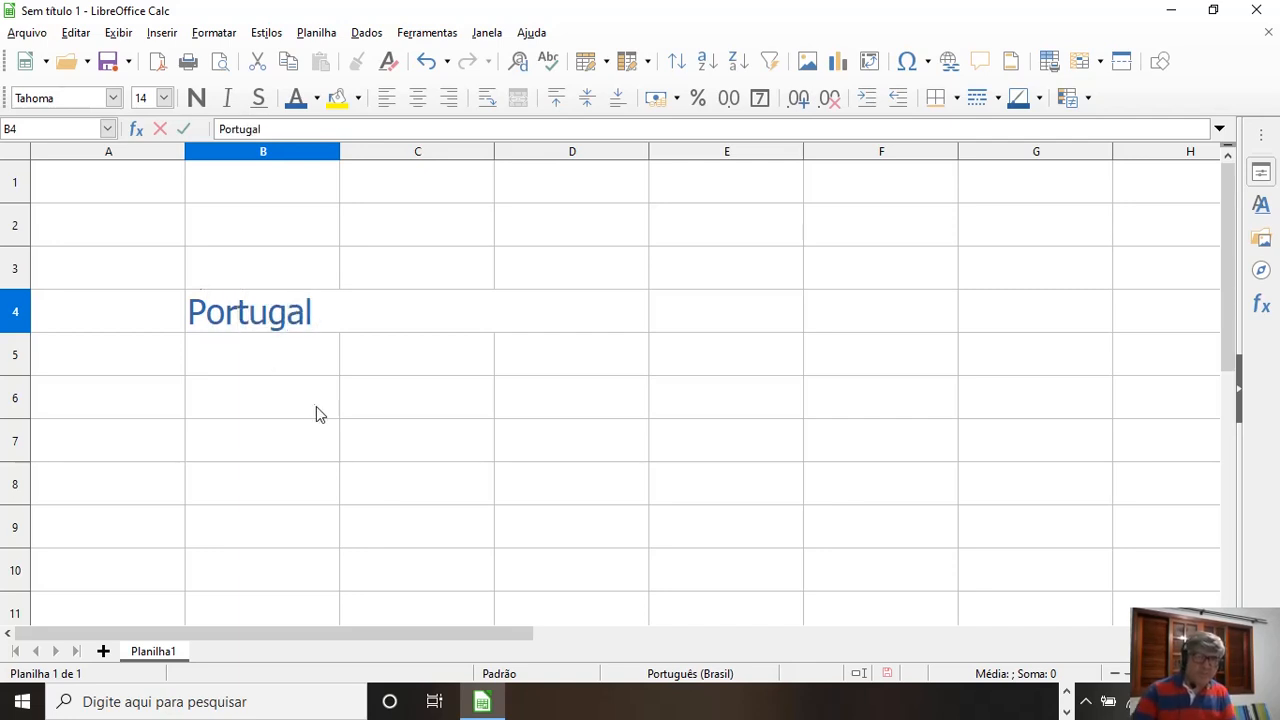
pyautogui.click(477, 477)
pyautogui.write('Espanha')
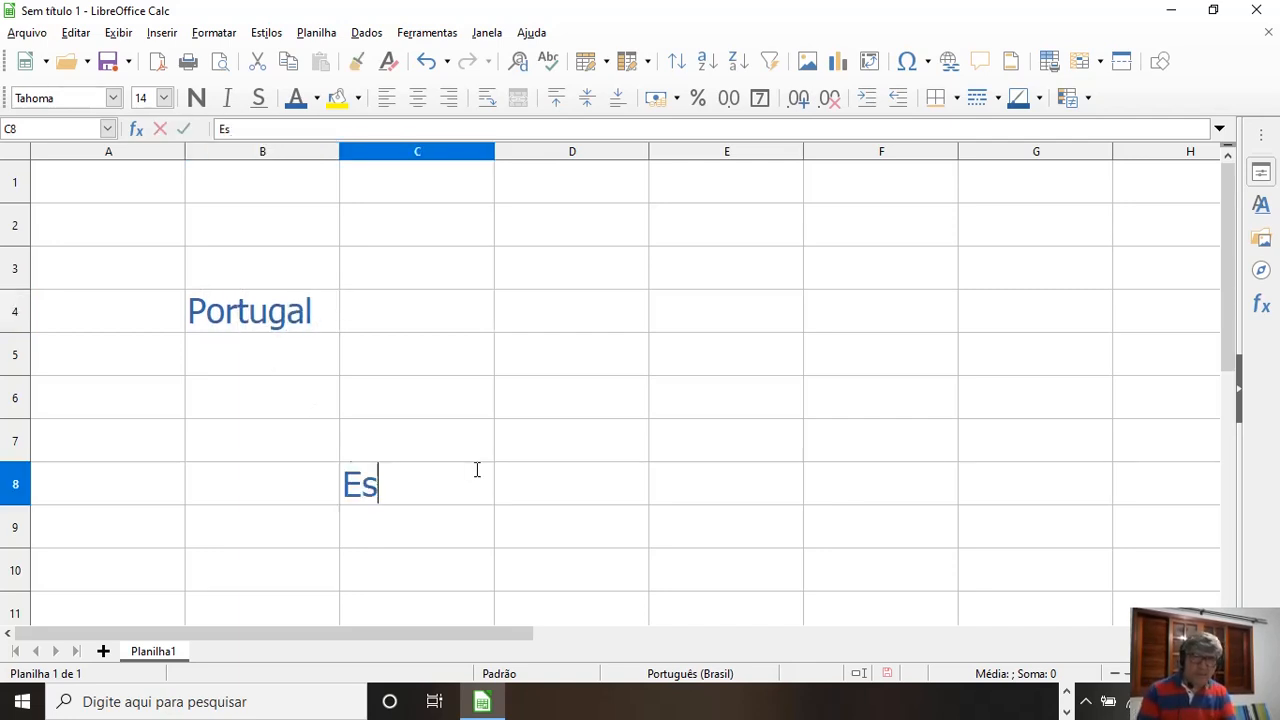
pyautogui.click(679, 353)
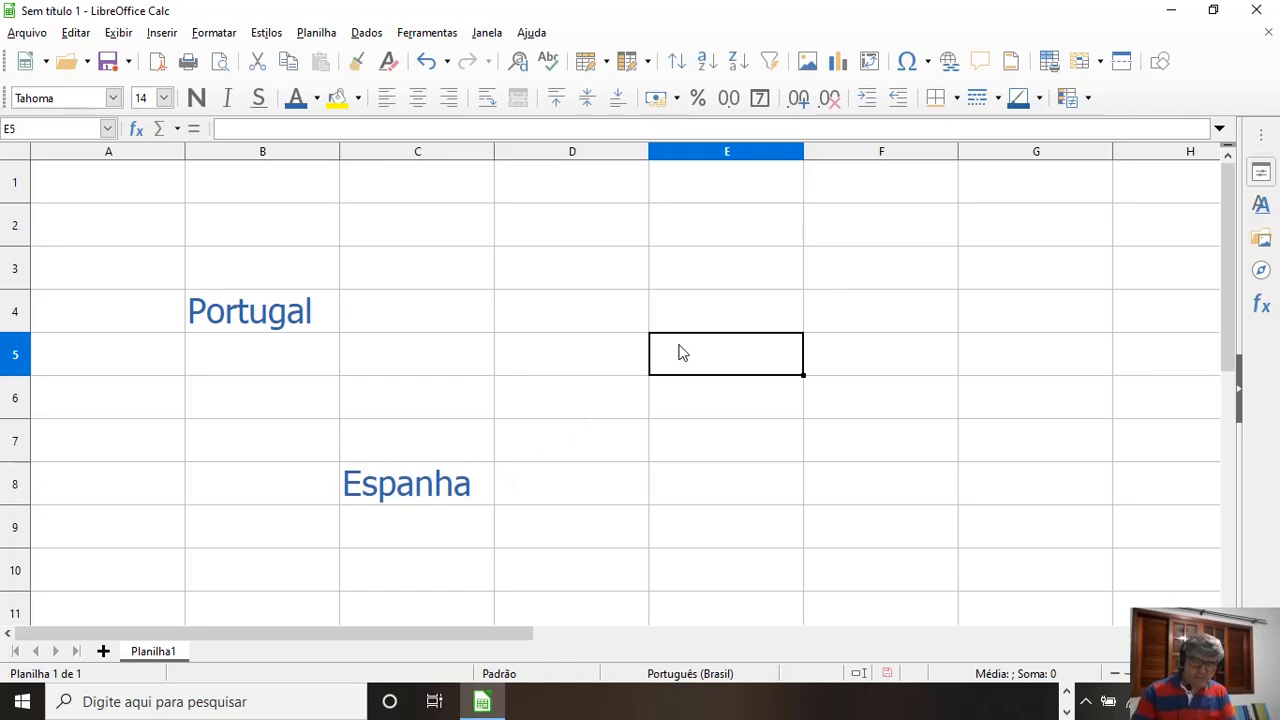
pyautogui.write('França')
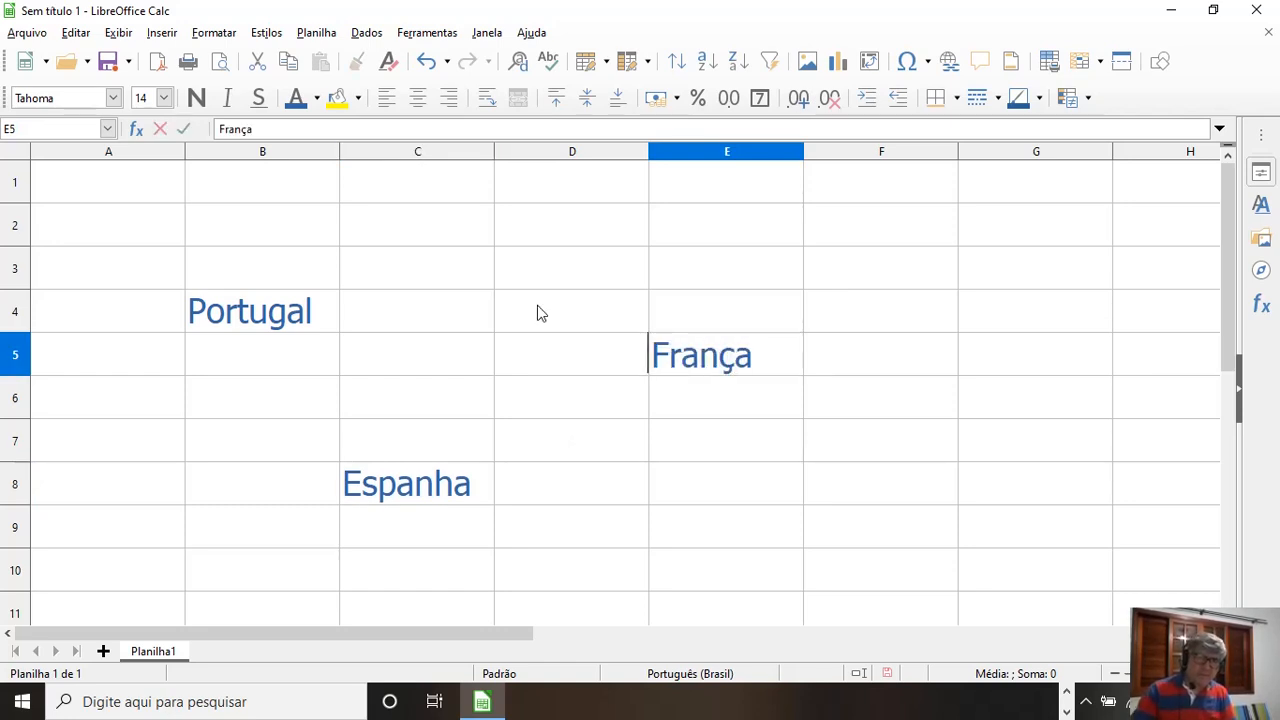
pyautogui.click(341, 286)
pyautogui.moveTo(140, 271); pyautogui.dragTo(785, 562)
pyautogui.click(503, 372)
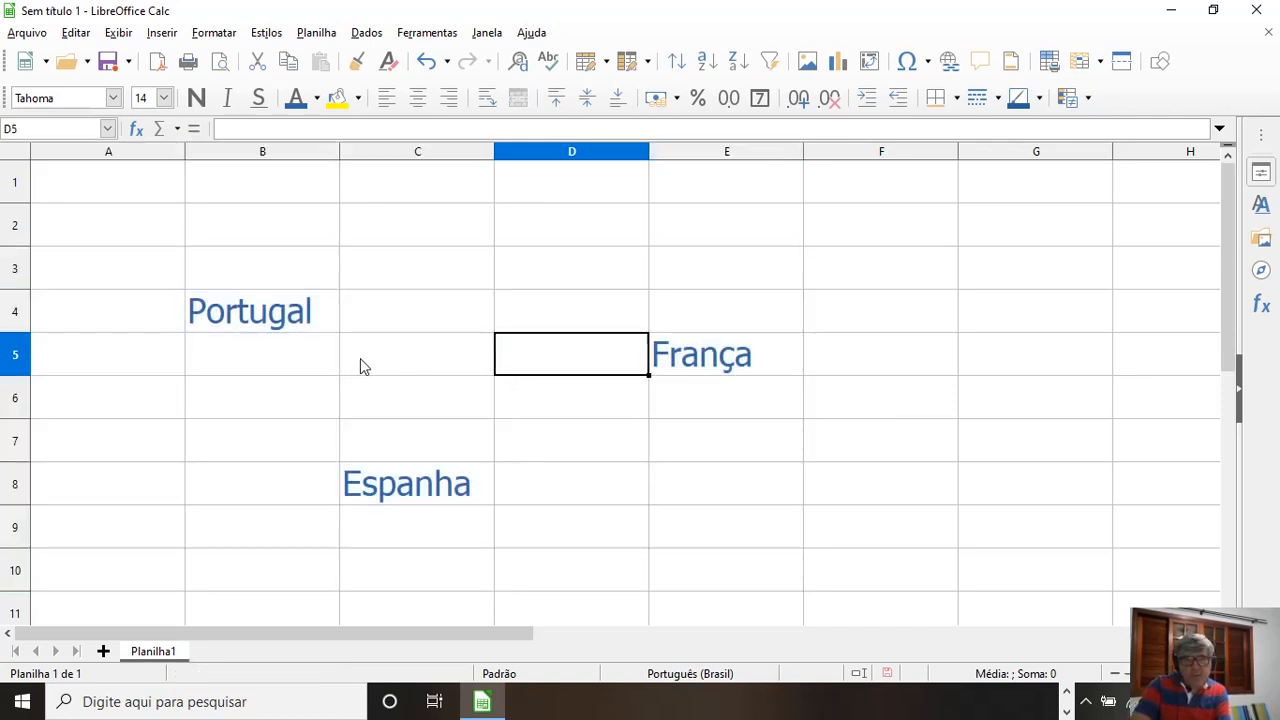
pyautogui.click(420, 284)
pyautogui.click(566, 263)
pyautogui.click(815, 262)
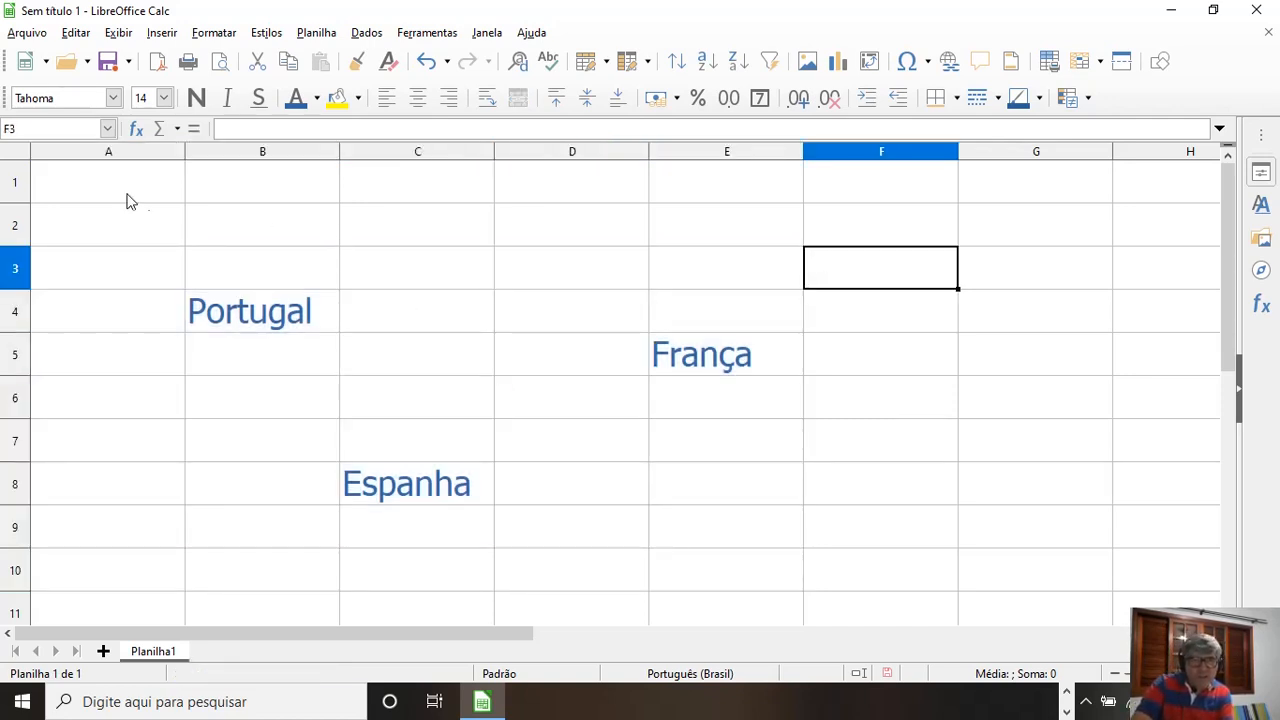
pyautogui.click(15, 151)
pyautogui.click(387, 312)
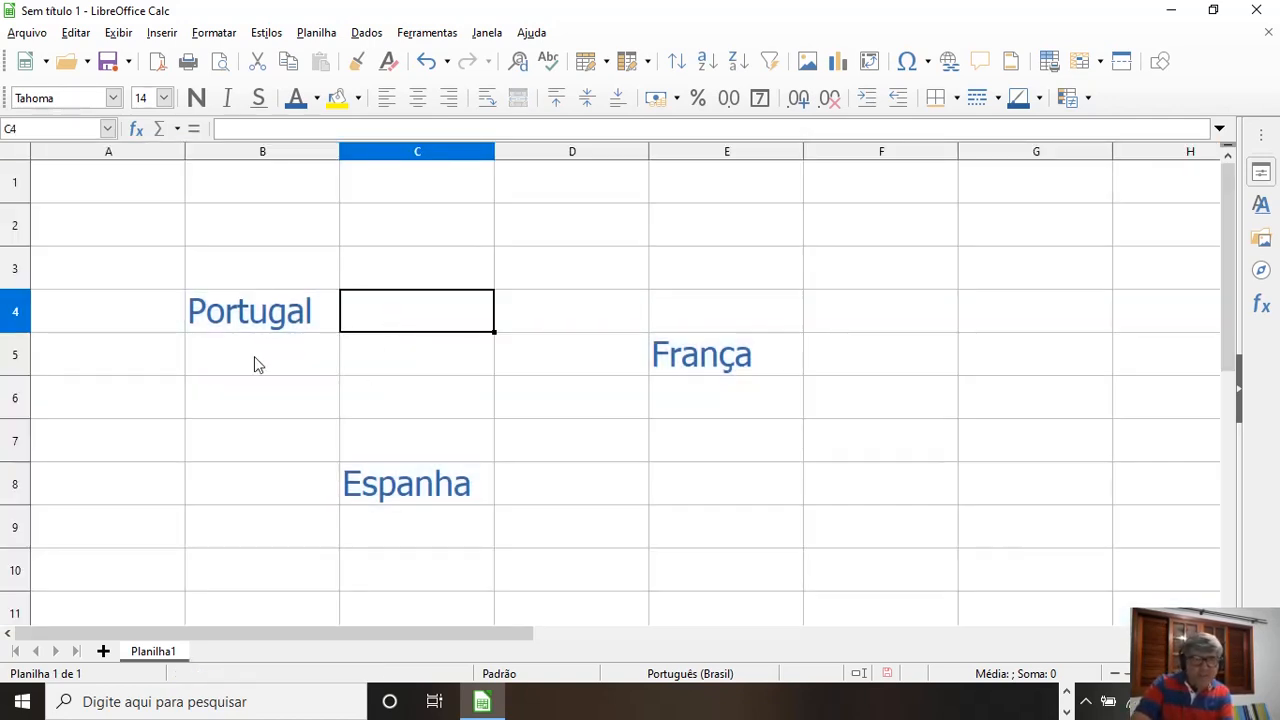
pyautogui.click(224, 322)
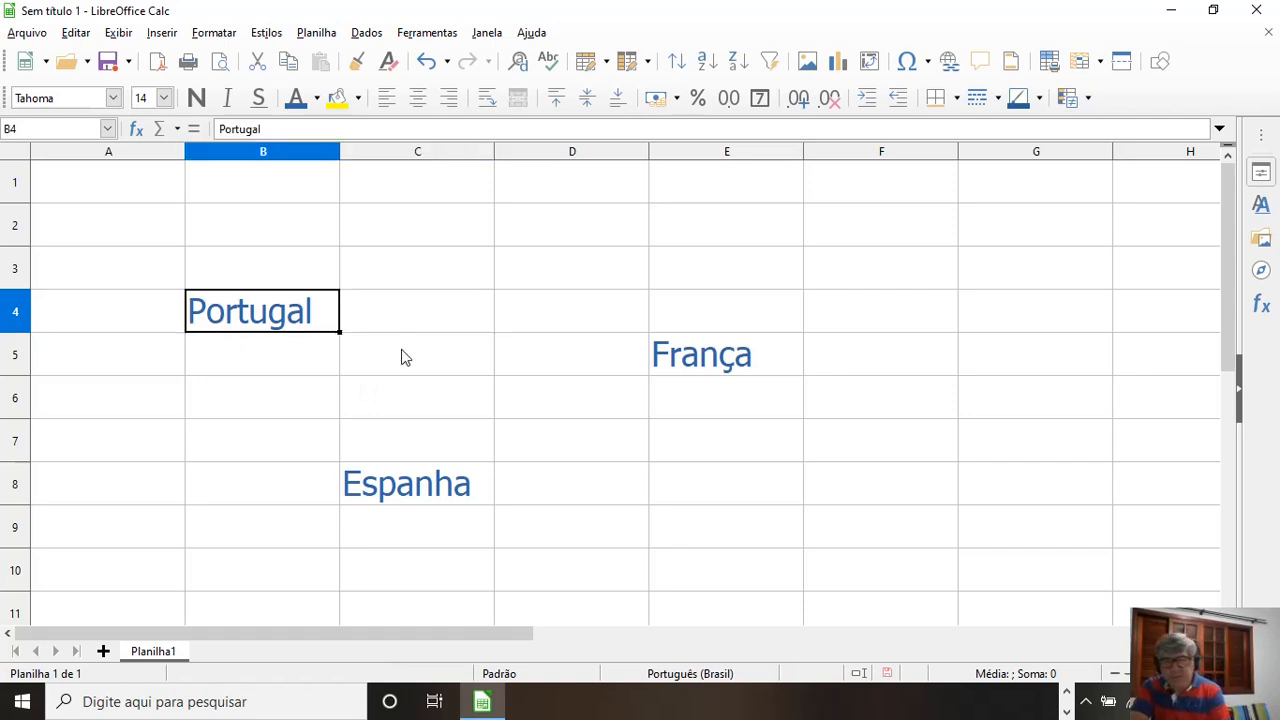
pyautogui.click(718, 366)
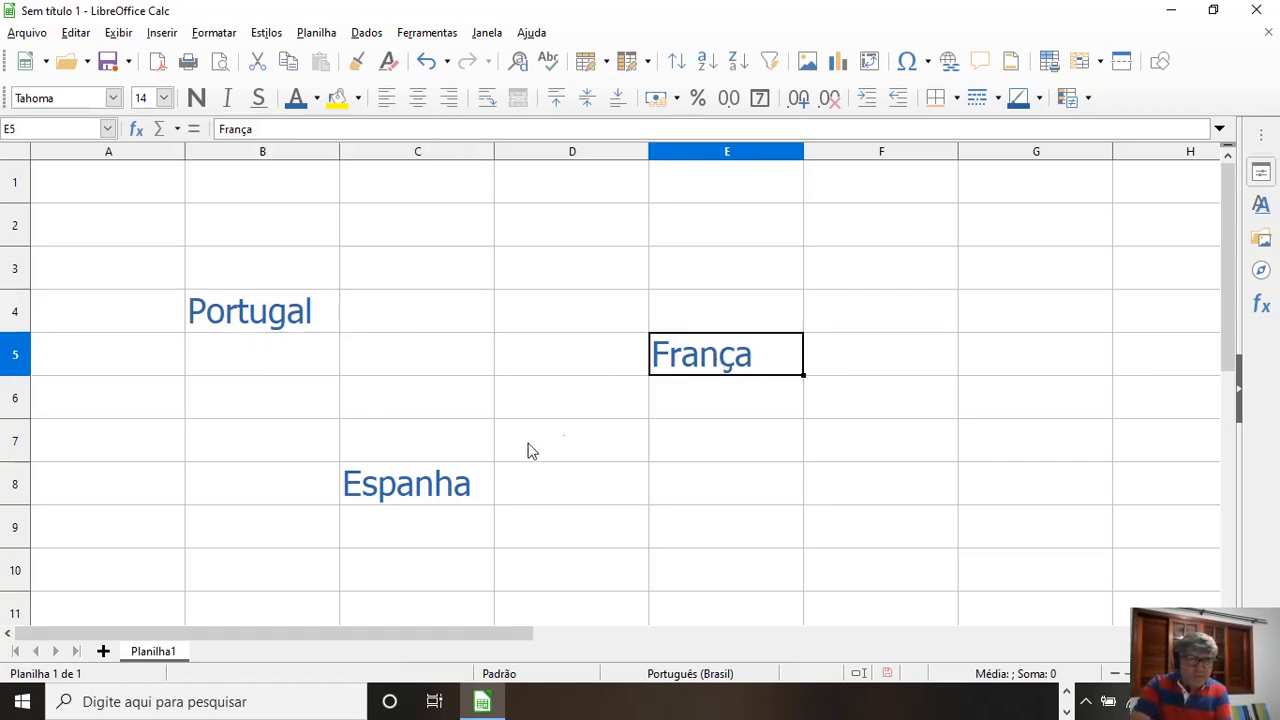
# Step: Delete the sample country names from cells C8, B4 and E5
pyautogui.click(413, 495)
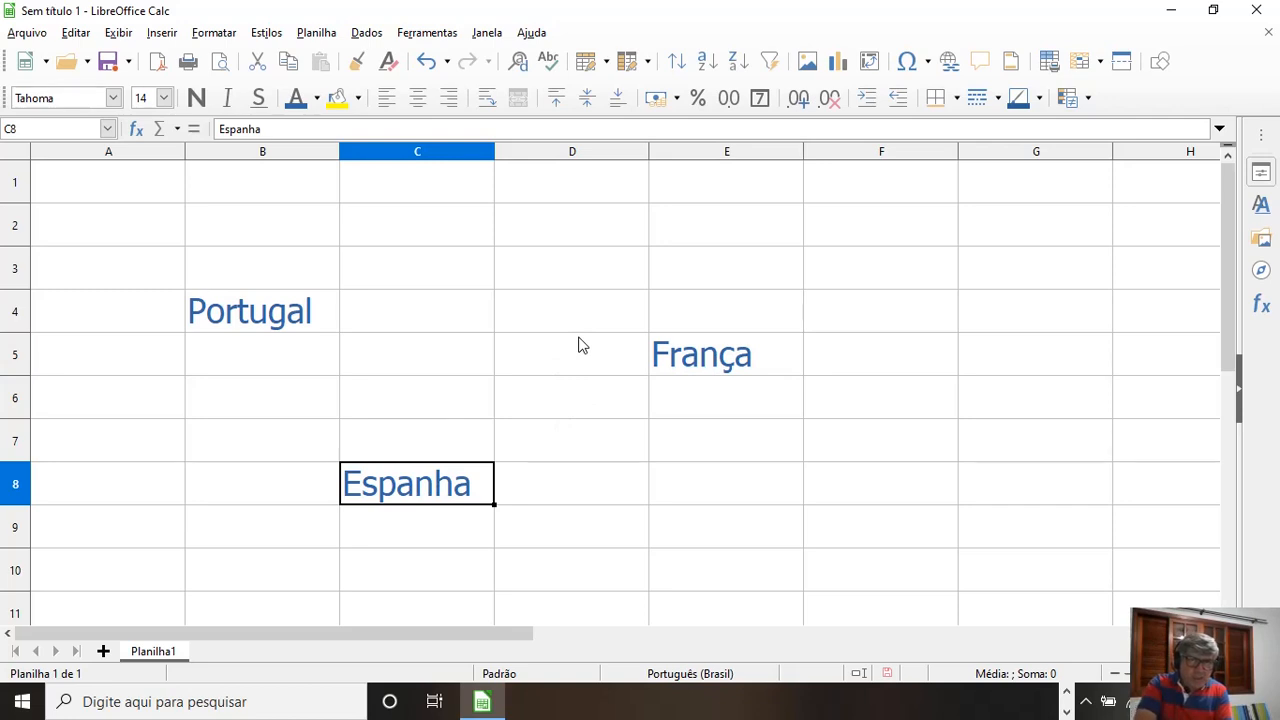
pyautogui.press('Delete')
pyautogui.click(300, 309)
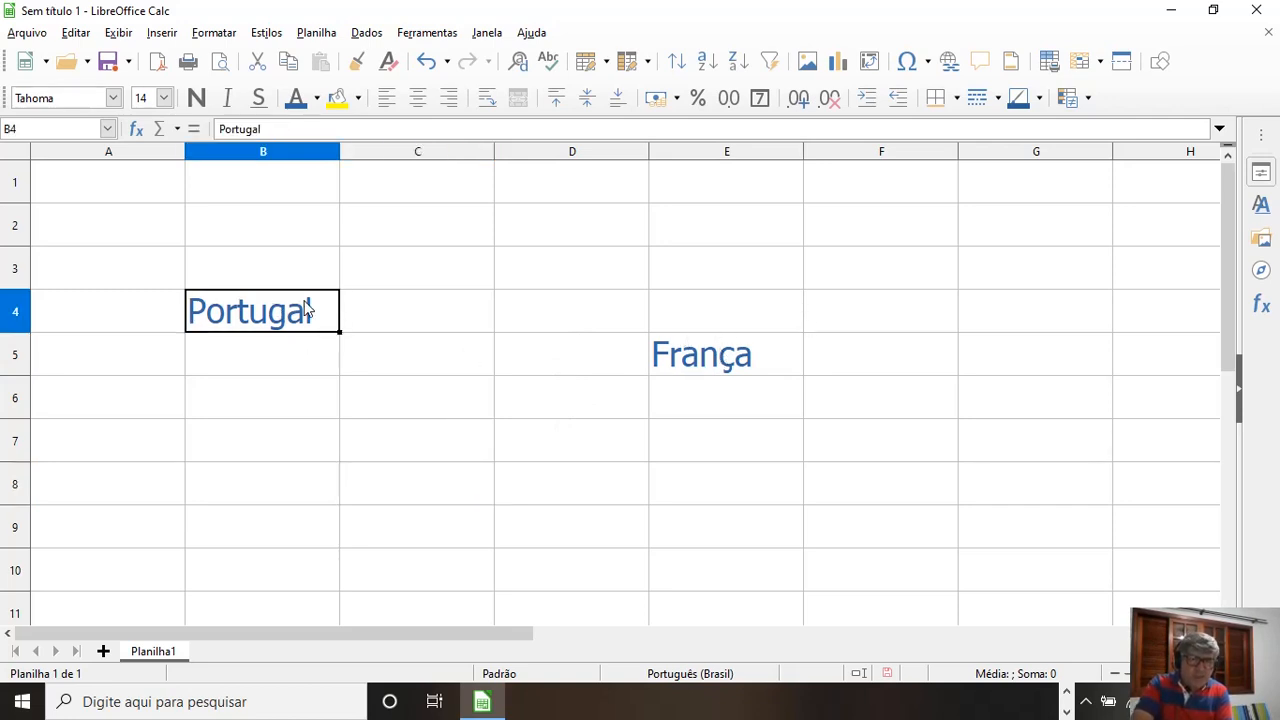
pyautogui.press('Delete')
pyautogui.click(743, 366)
pyautogui.press('Delete')
pyautogui.click(15, 270)
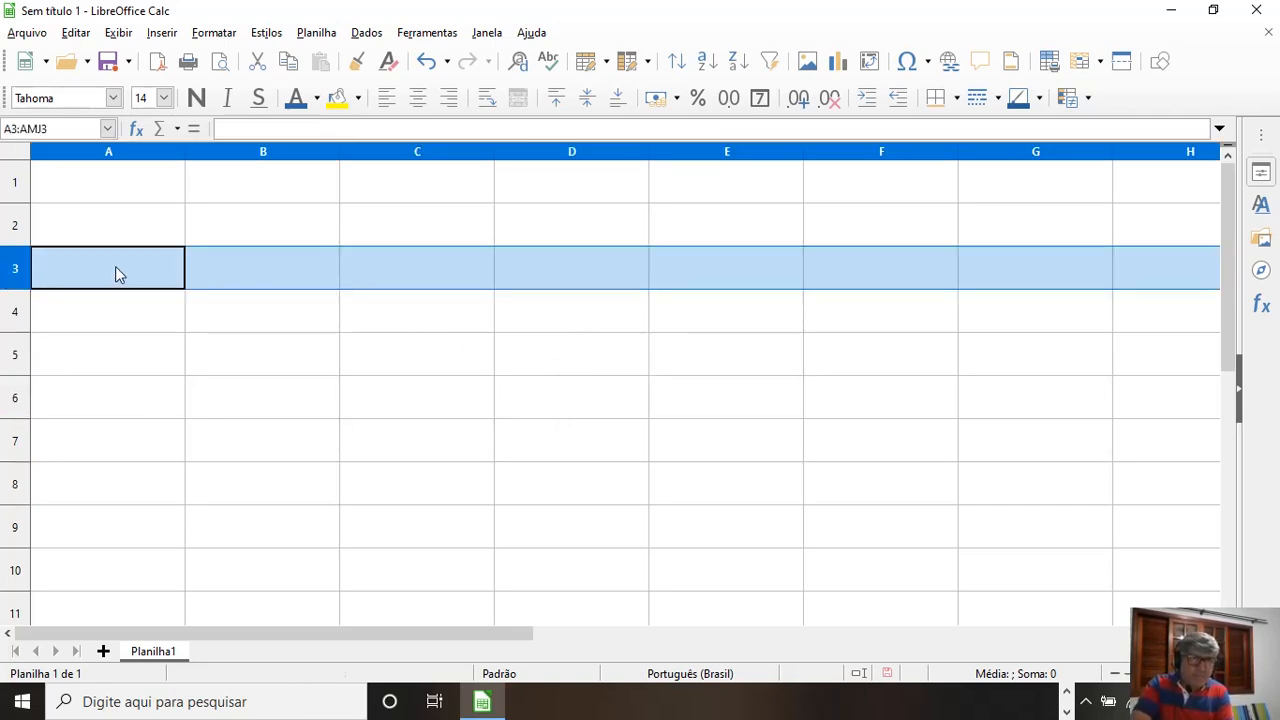
pyautogui.click(22, 152)
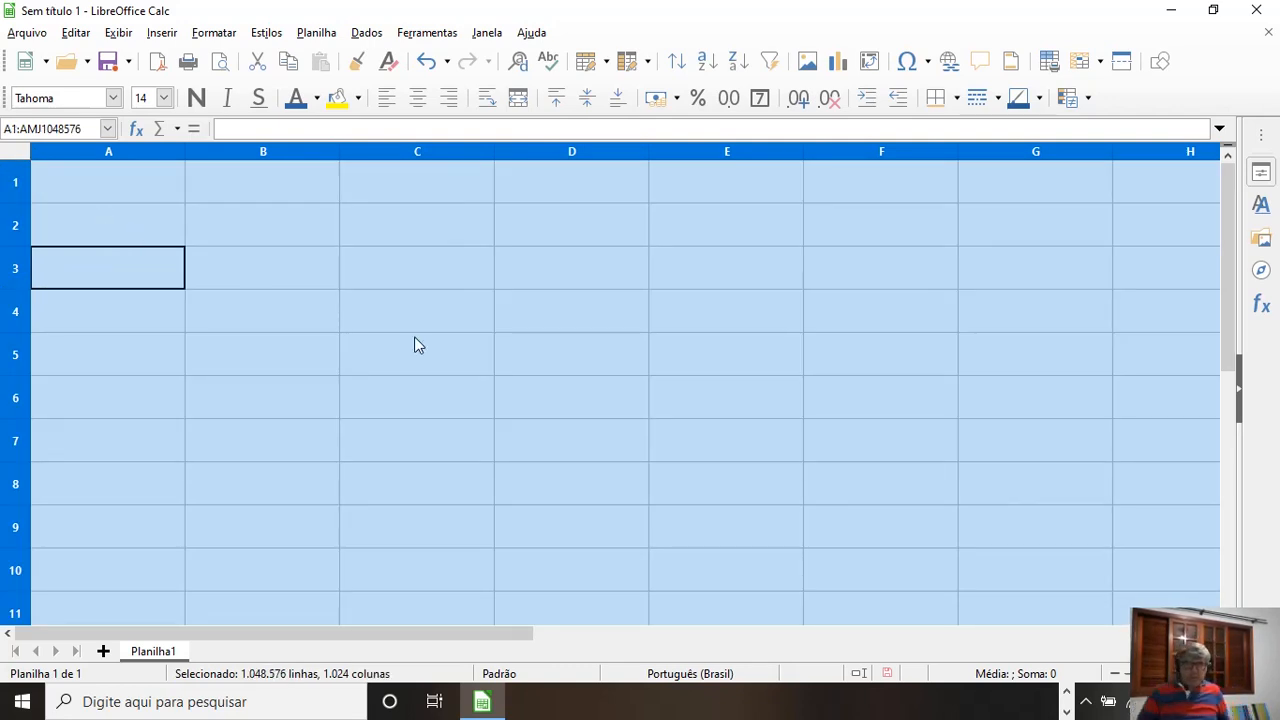
# Step: Widen column B to roughly twice its width and make row 3 about two and a half times as tall
pyautogui.click(317, 276)
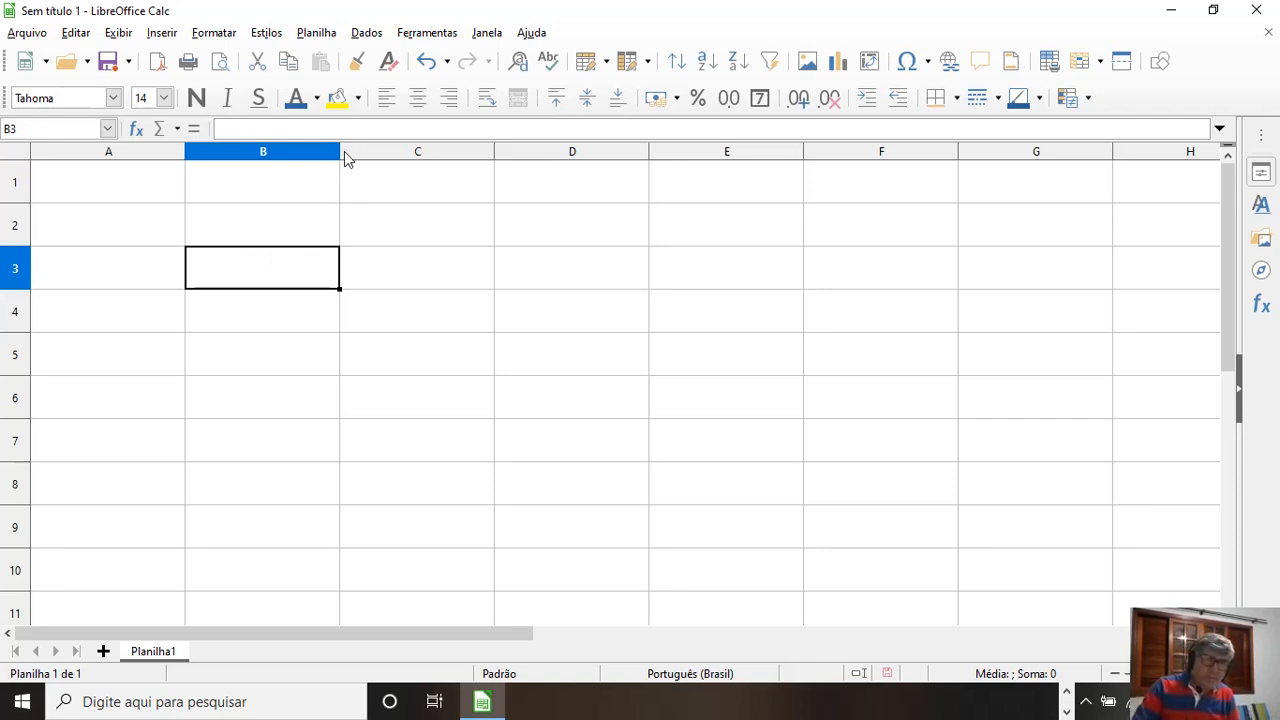
pyautogui.moveTo(341, 152); pyautogui.dragTo(517, 152)
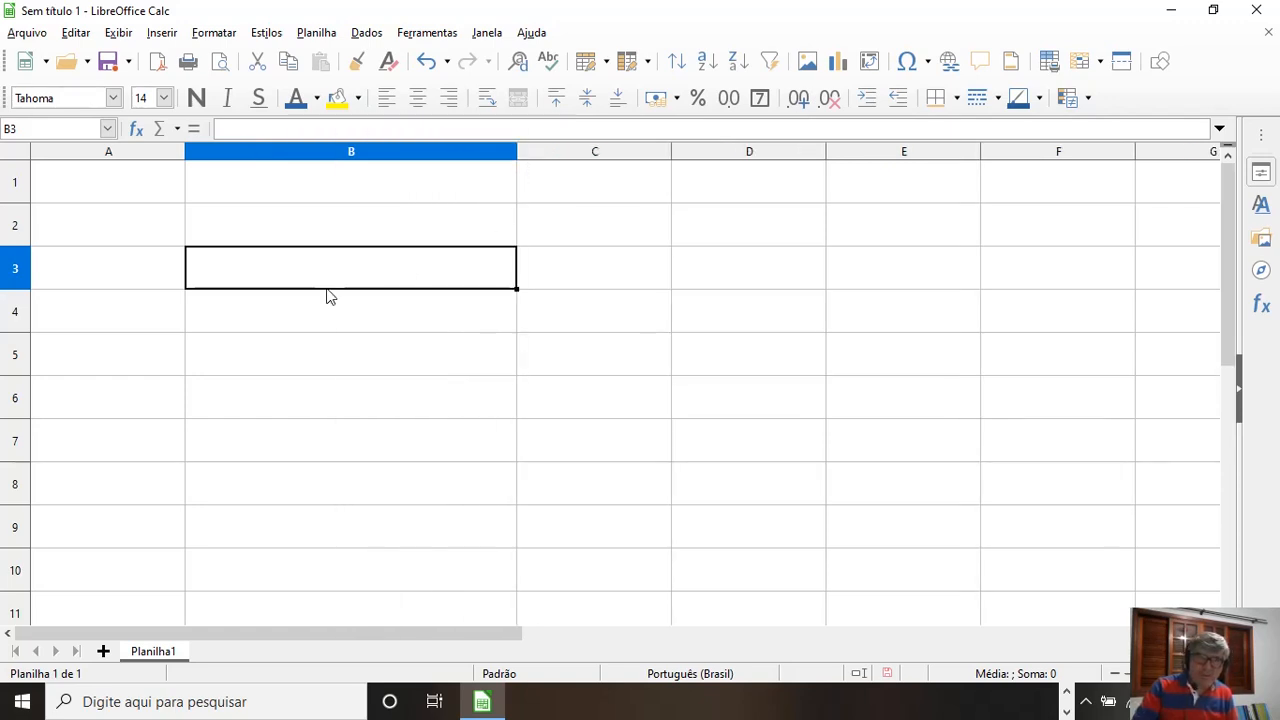
pyautogui.moveTo(18, 290); pyautogui.dragTo(18, 356)
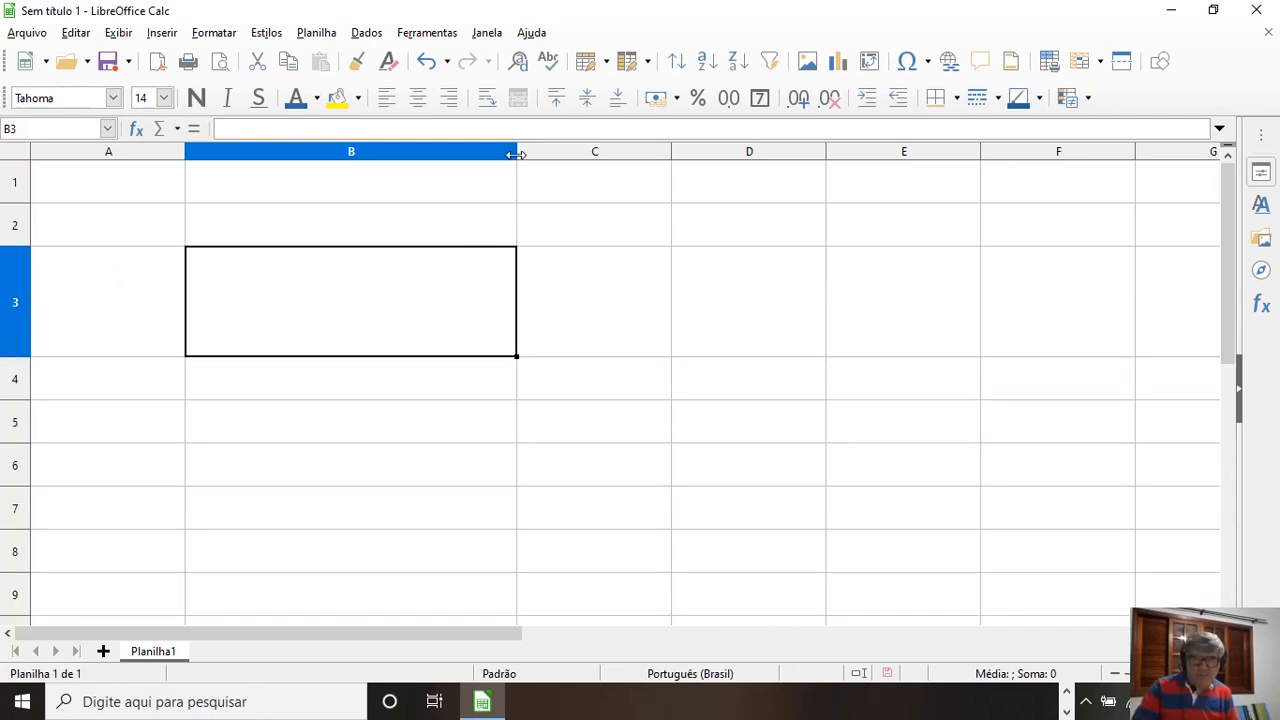
# Step: Narrow column B to slightly wider than column A and reduce row 3 to about half its height
pyautogui.moveTo(516, 154); pyautogui.dragTo(367, 154)
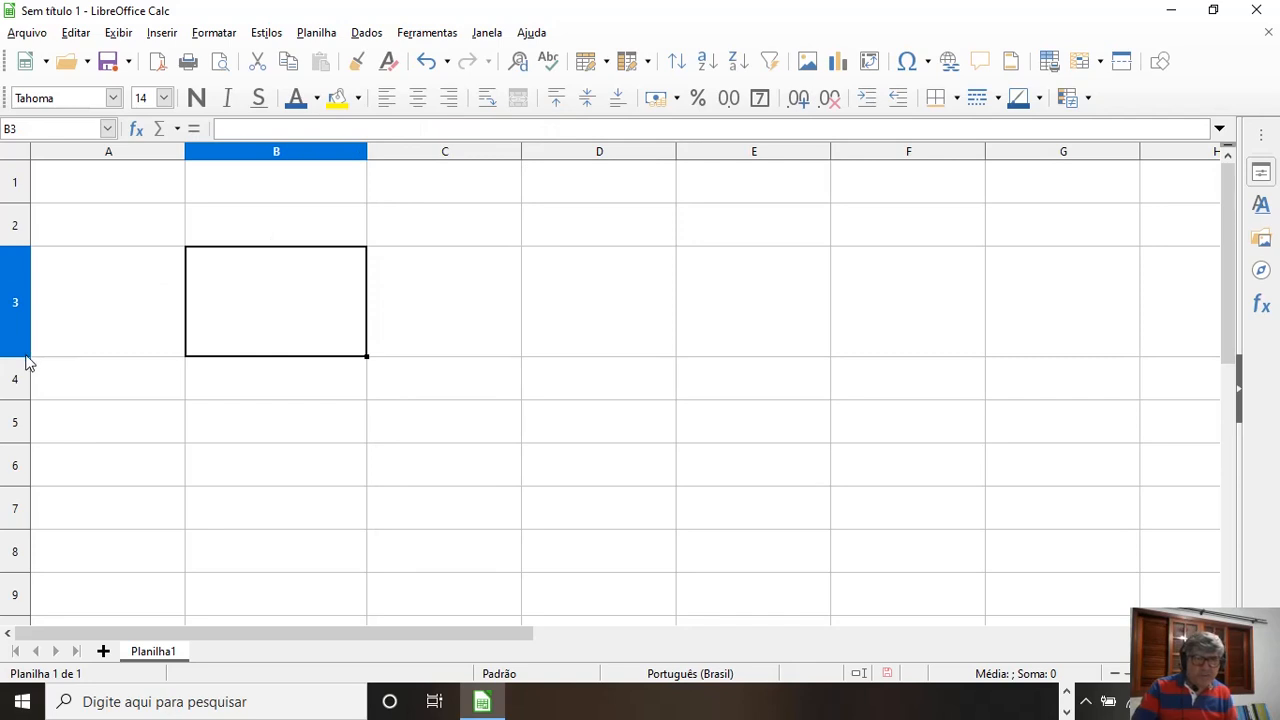
pyautogui.moveTo(20, 356); pyautogui.dragTo(14, 298)
# Step: From cell B6, widen column B to about 1.6 times its width and make row 6 nearly twice as tall
pyautogui.click(338, 398)
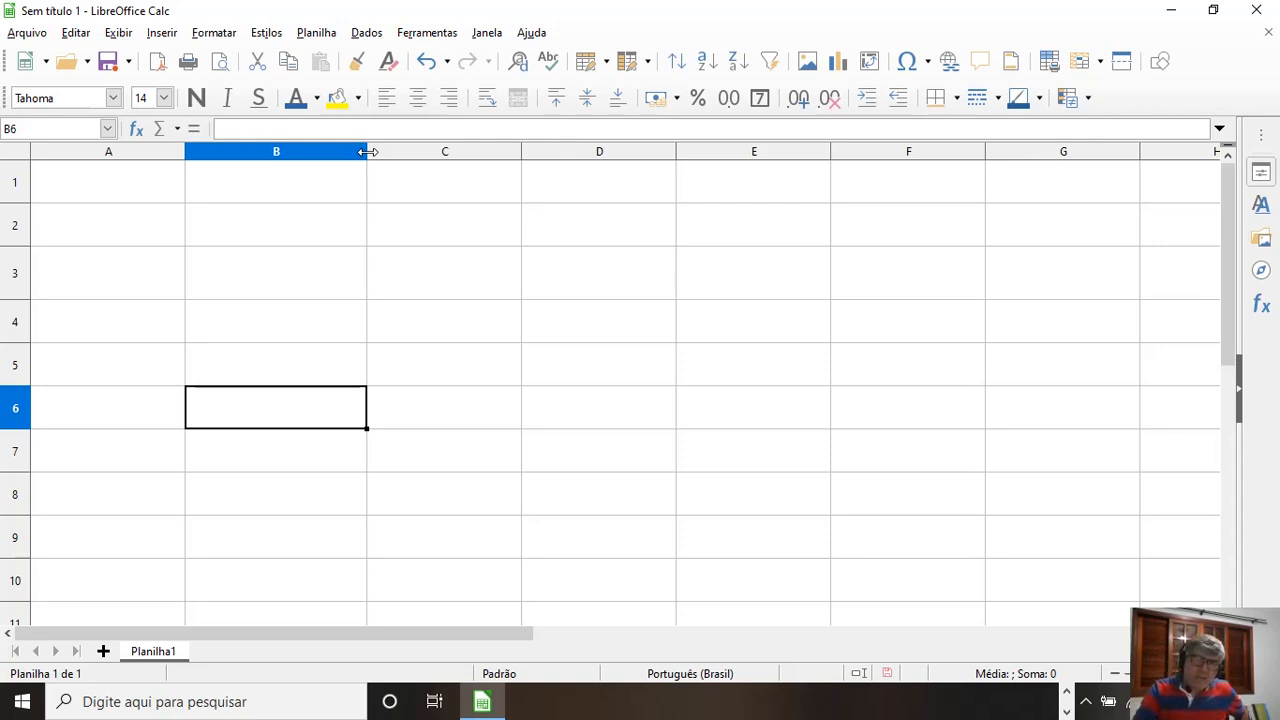
pyautogui.moveTo(367, 151); pyautogui.dragTo(483, 152)
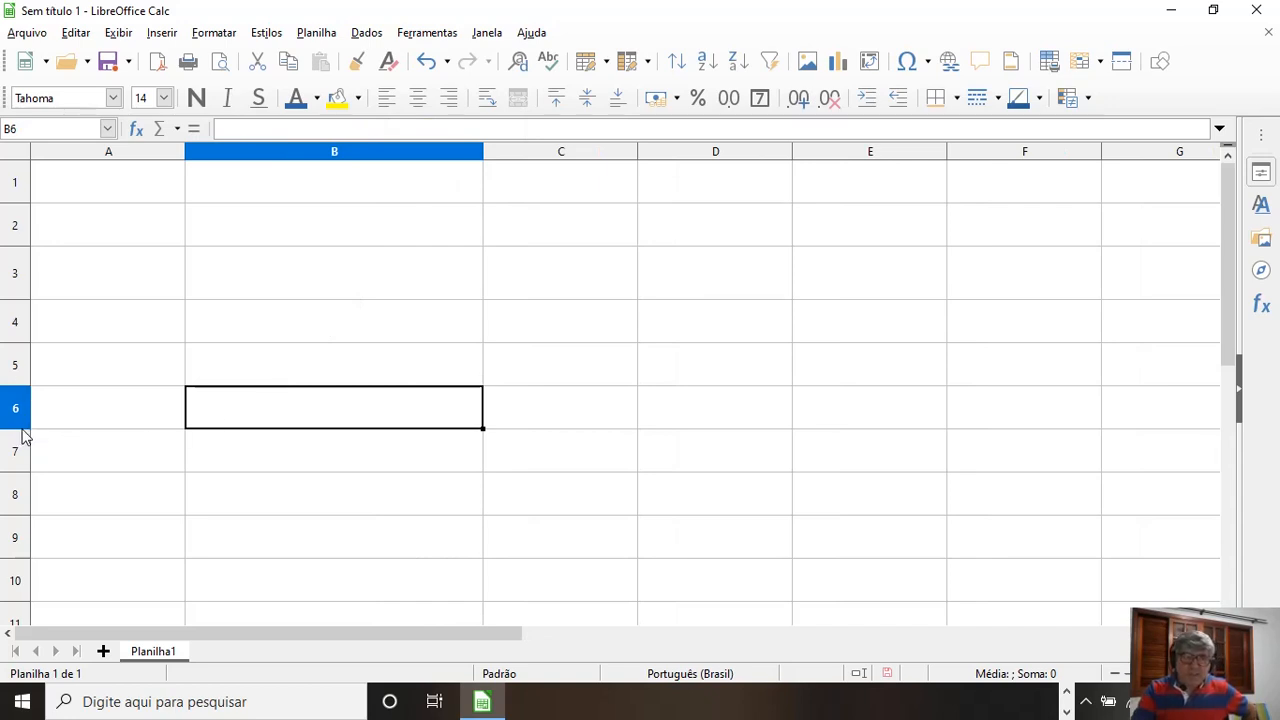
pyautogui.moveTo(22, 429); pyautogui.dragTo(22, 428)
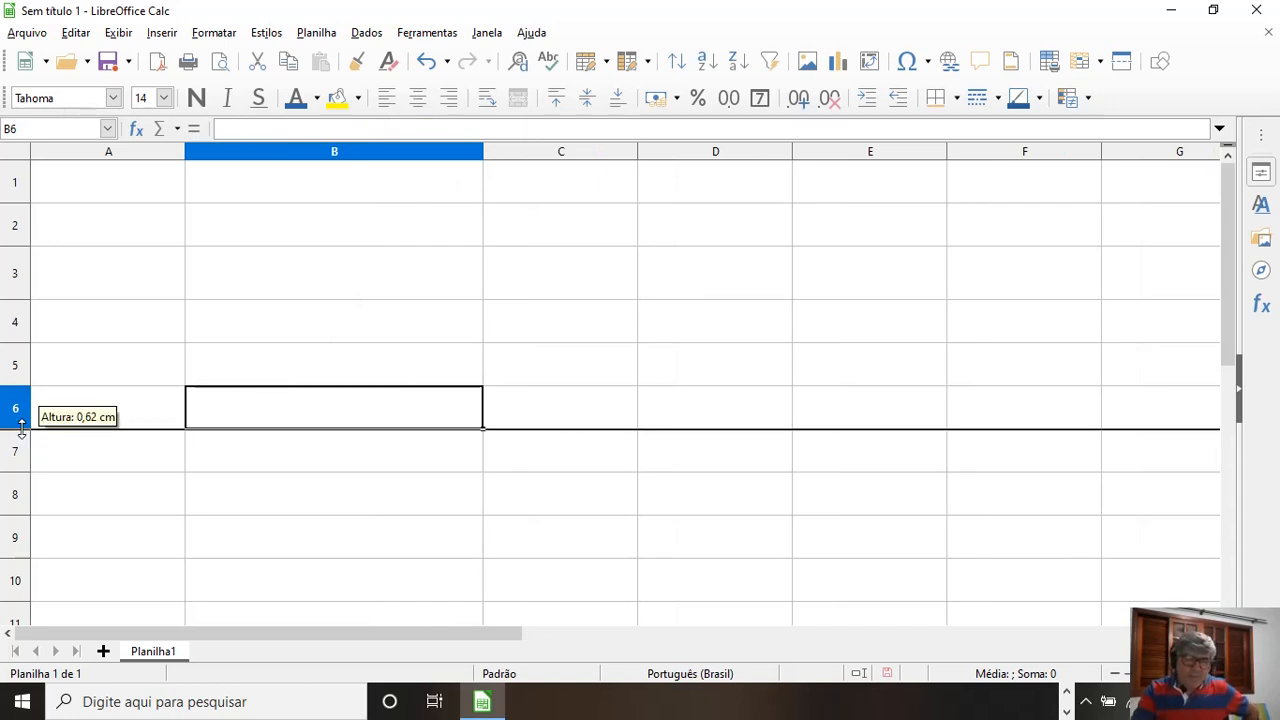
pyautogui.moveTo(22, 428); pyautogui.dragTo(22, 428)
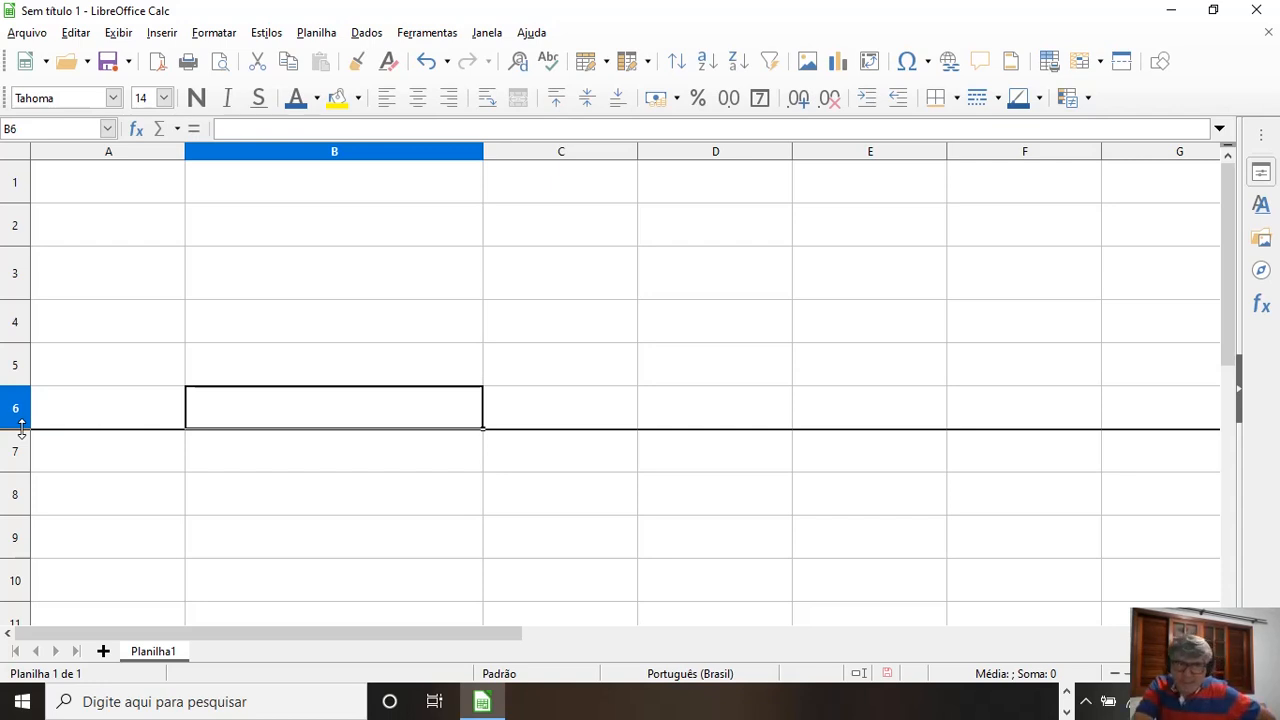
pyautogui.moveTo(22, 428); pyautogui.dragTo(32, 465)
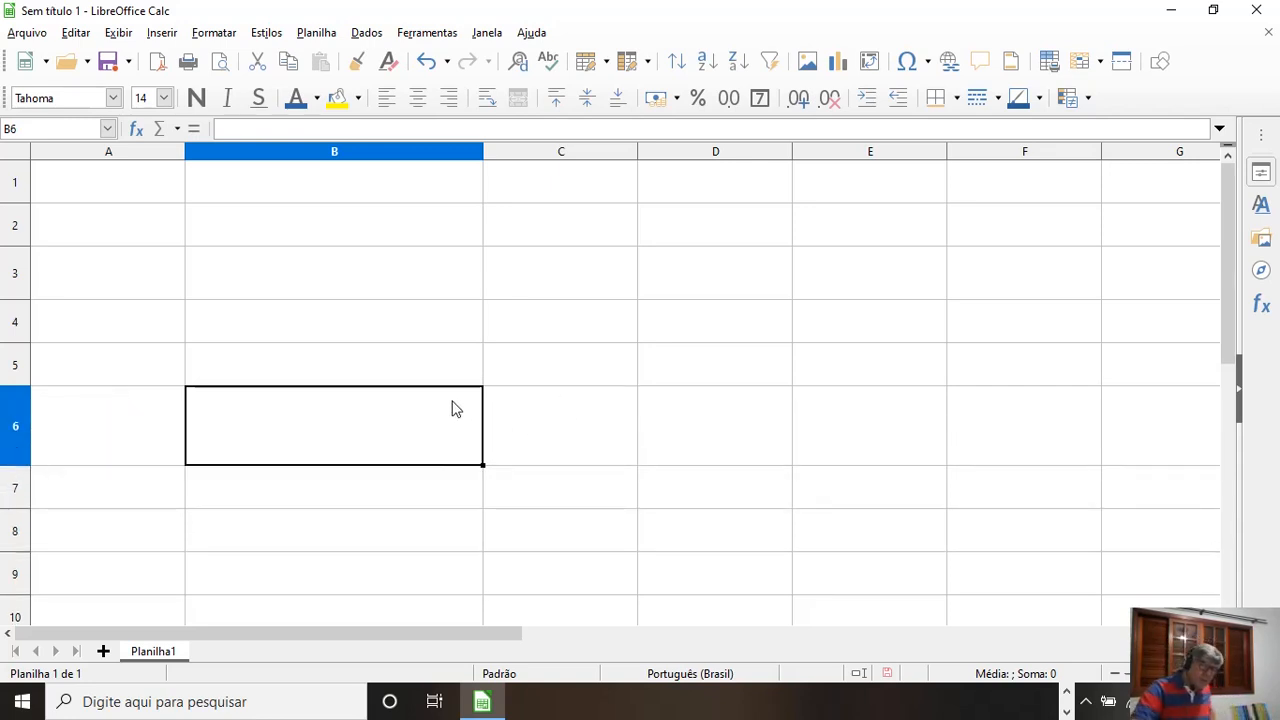
# Step: From cell E4, halve column E's width and widen it back, and make row 4 about 1.4 times as tall
pyautogui.click(893, 314)
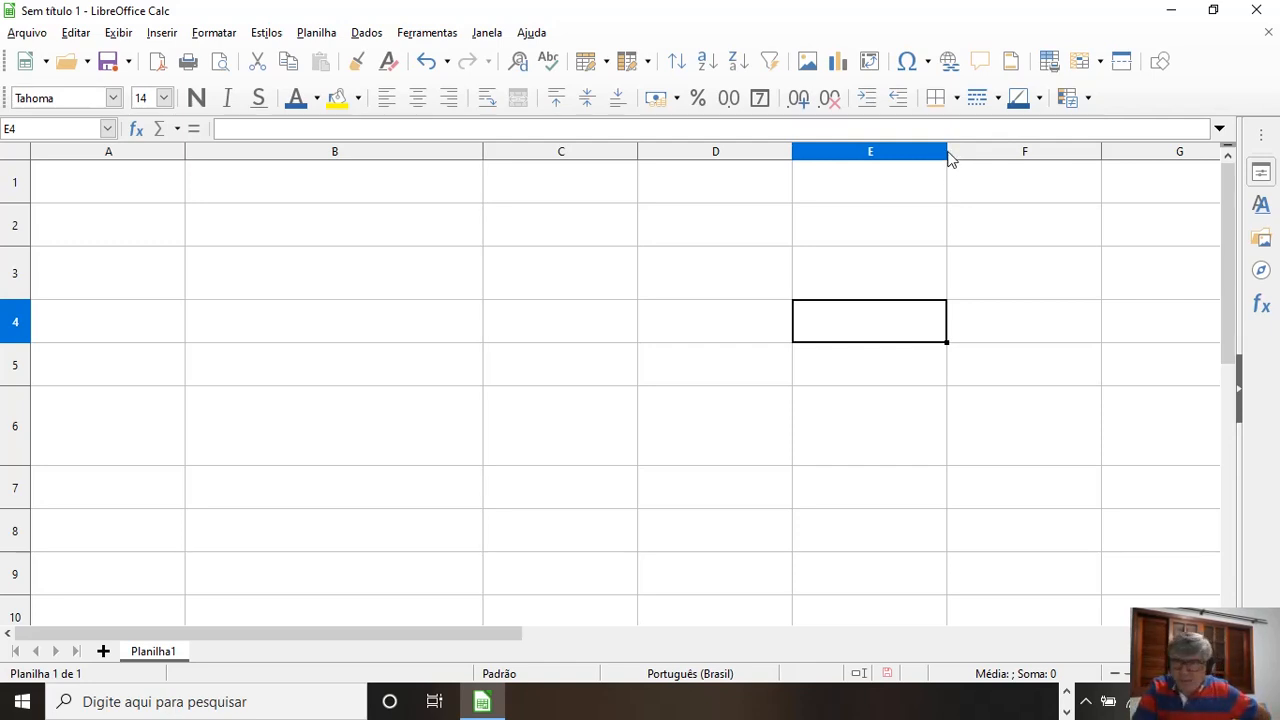
pyautogui.moveTo(948, 153); pyautogui.dragTo(866, 152)
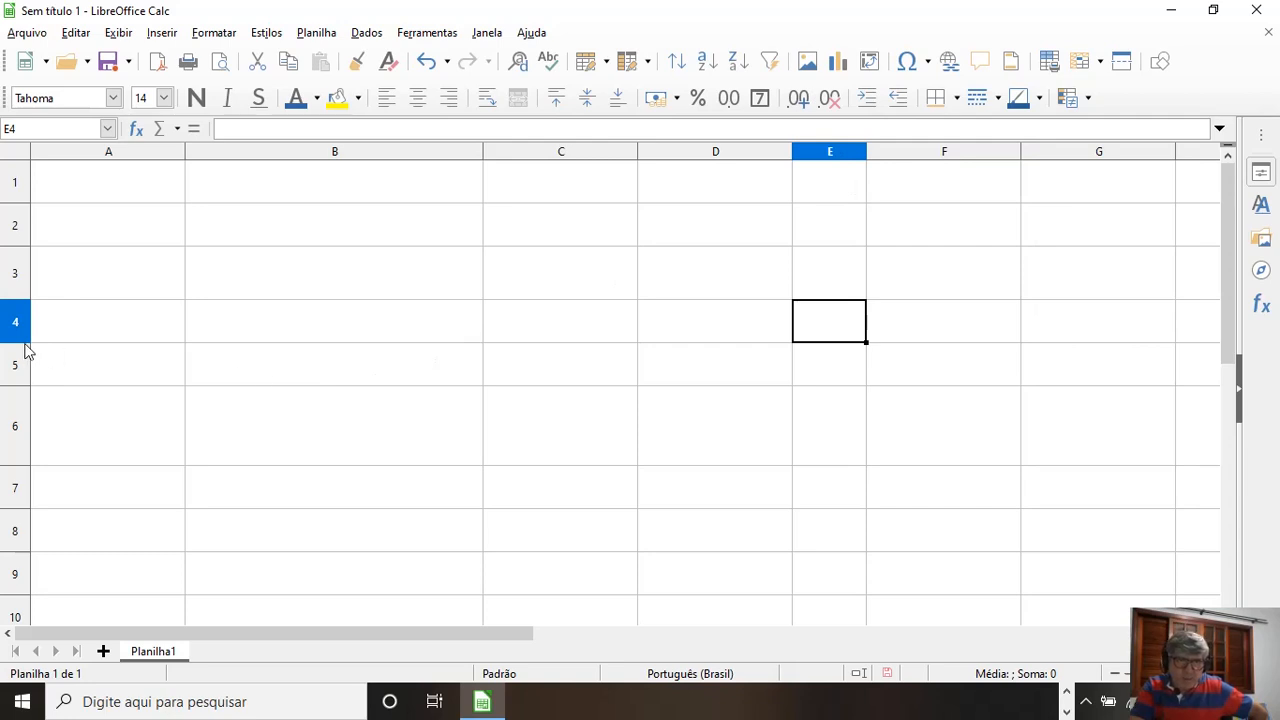
pyautogui.moveTo(22, 342); pyautogui.dragTo(20, 317)
pyautogui.moveTo(20, 317); pyautogui.dragTo(20, 360)
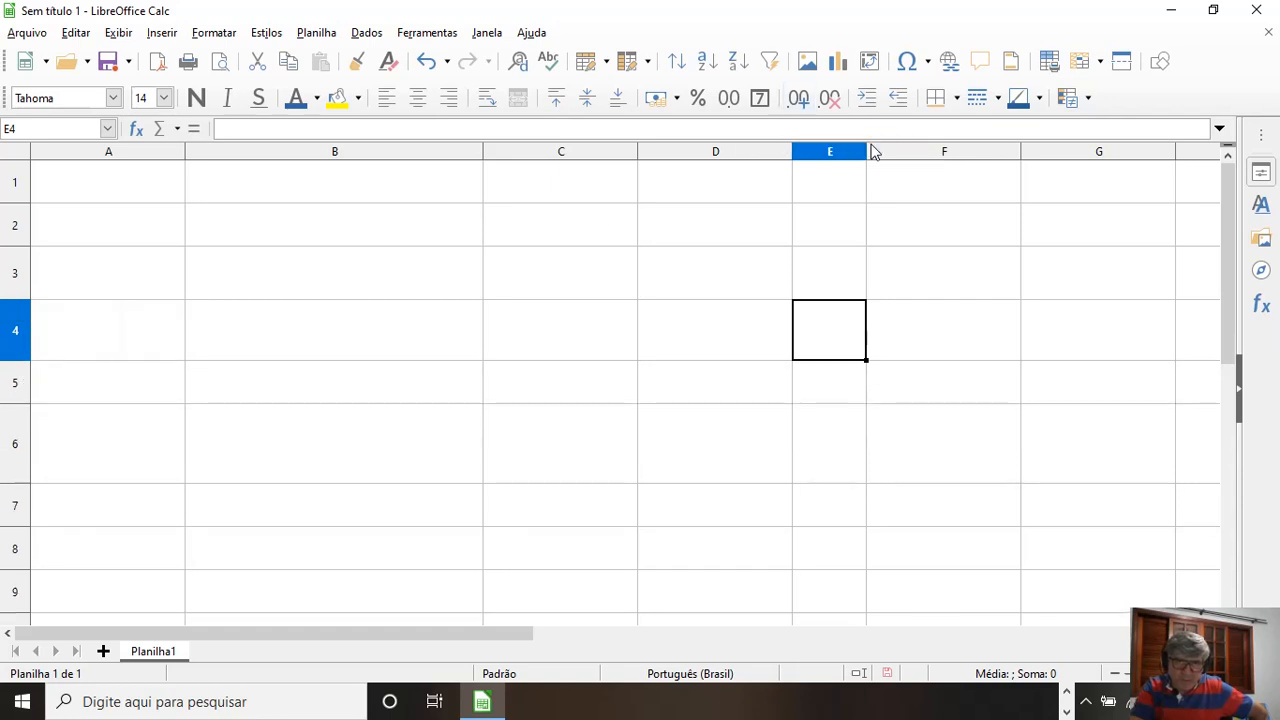
pyautogui.moveTo(867, 152); pyautogui.dragTo(943, 155)
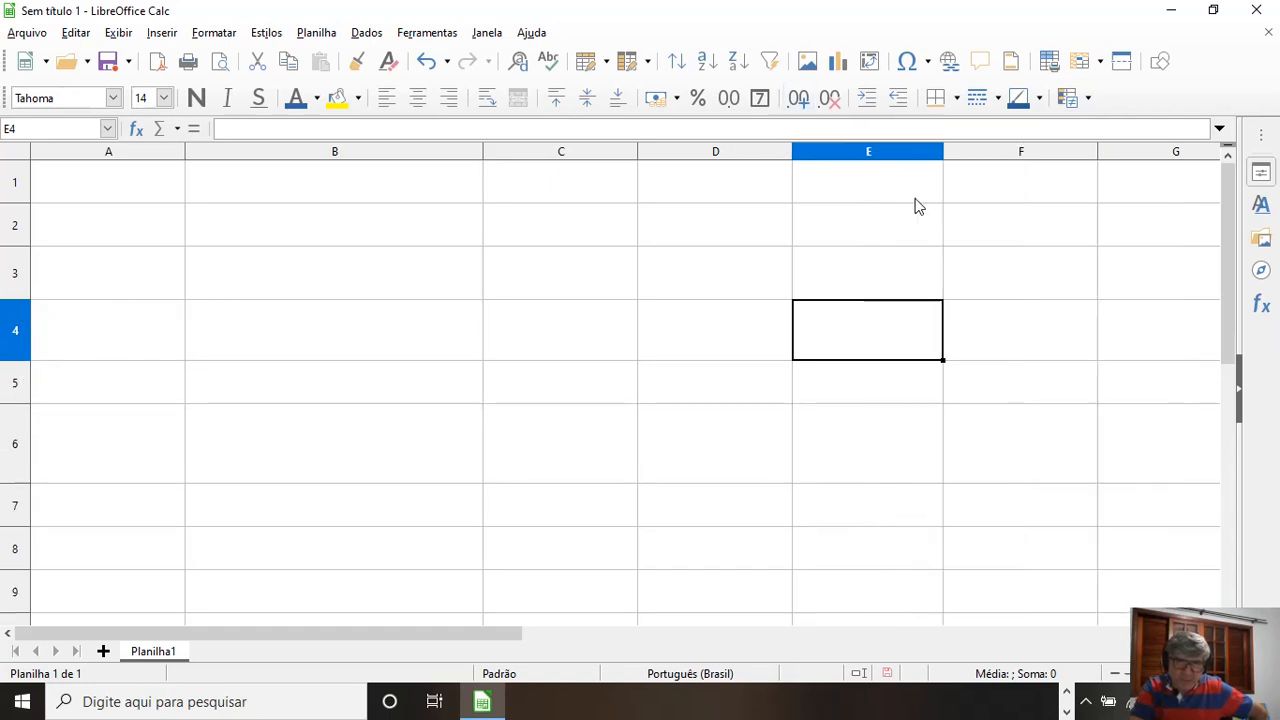
# Step: Enter Escola in cell B6 and make row 6 slightly taller
pyautogui.click(400, 447)
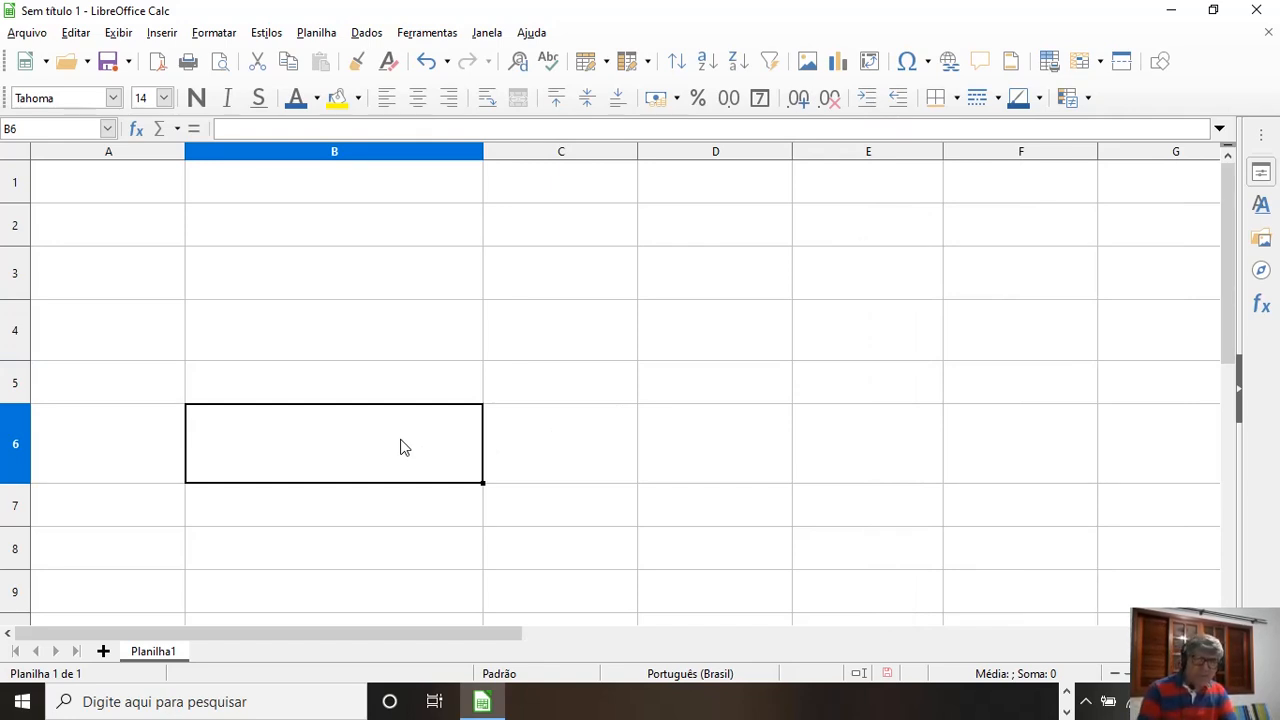
pyautogui.write('Escola')
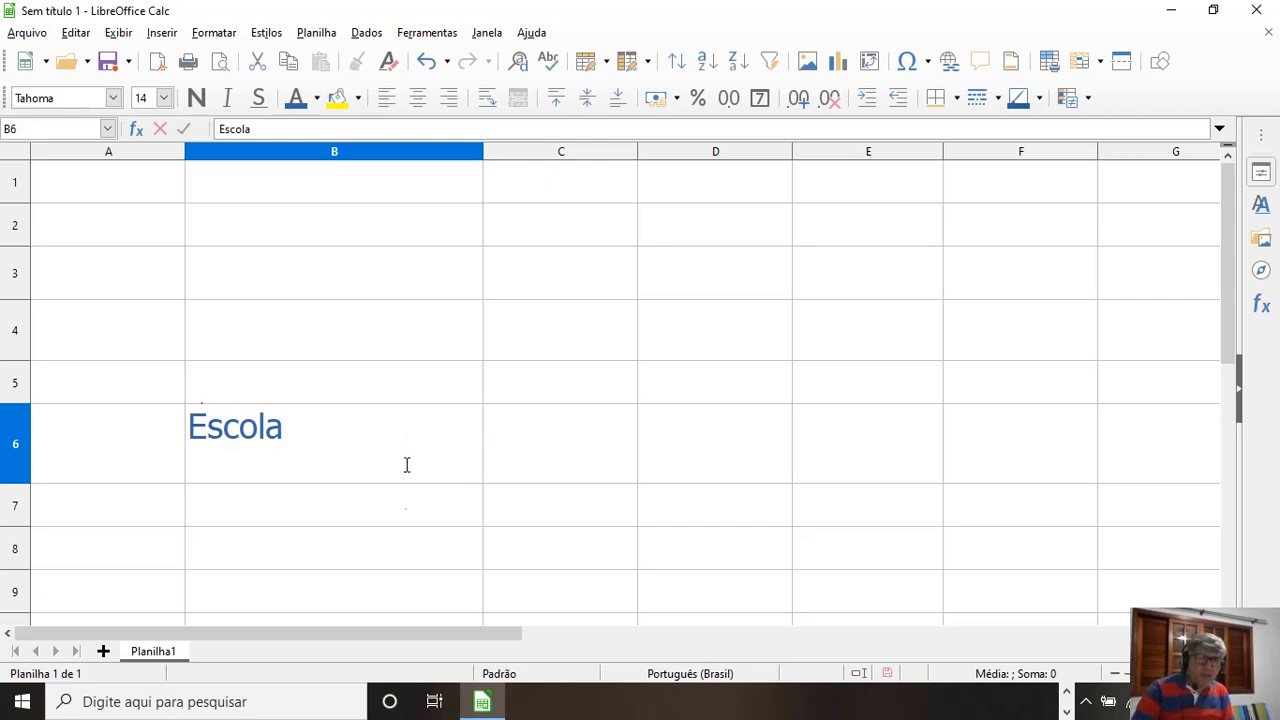
pyautogui.click(406, 522)
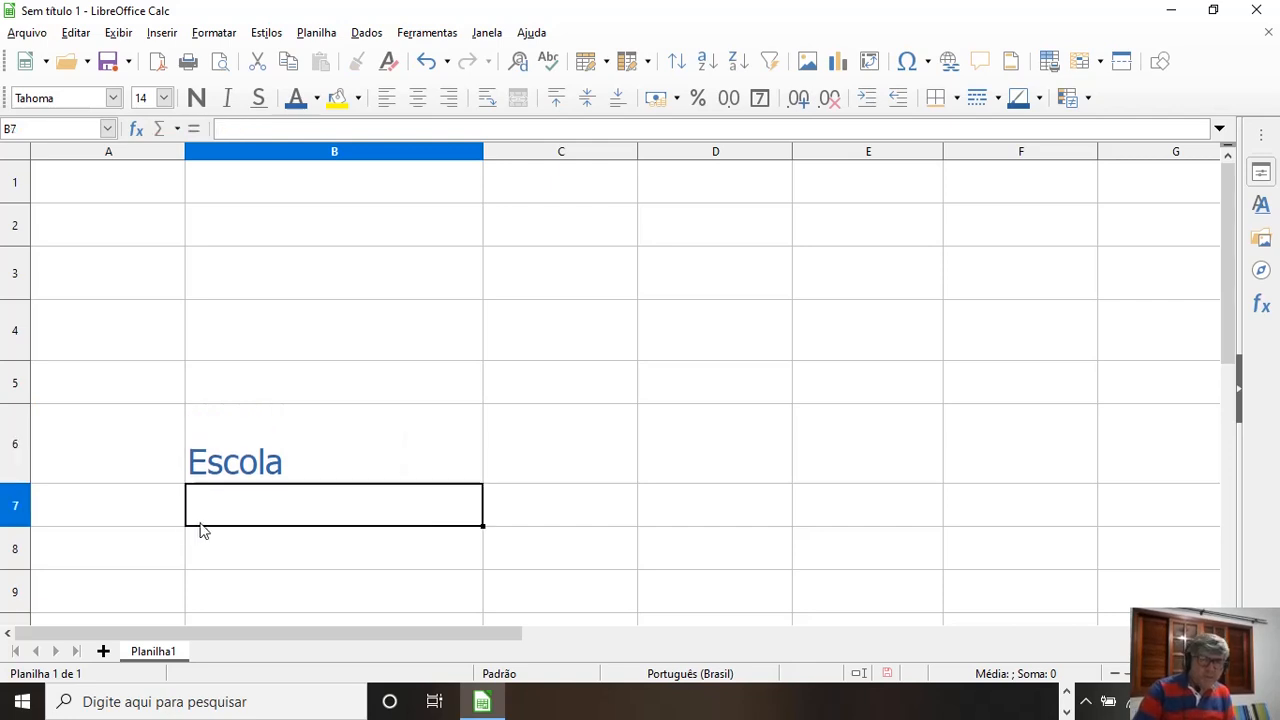
pyautogui.click(210, 472)
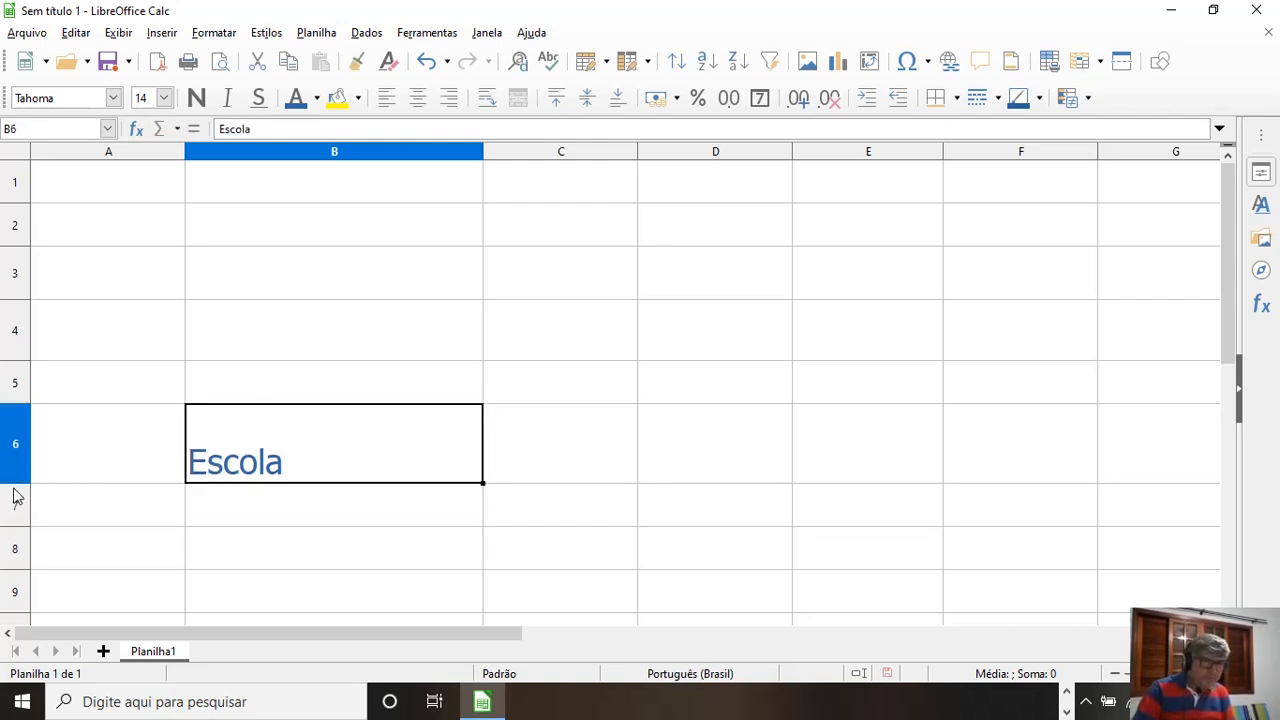
pyautogui.moveTo(15, 484); pyautogui.dragTo(15, 490)
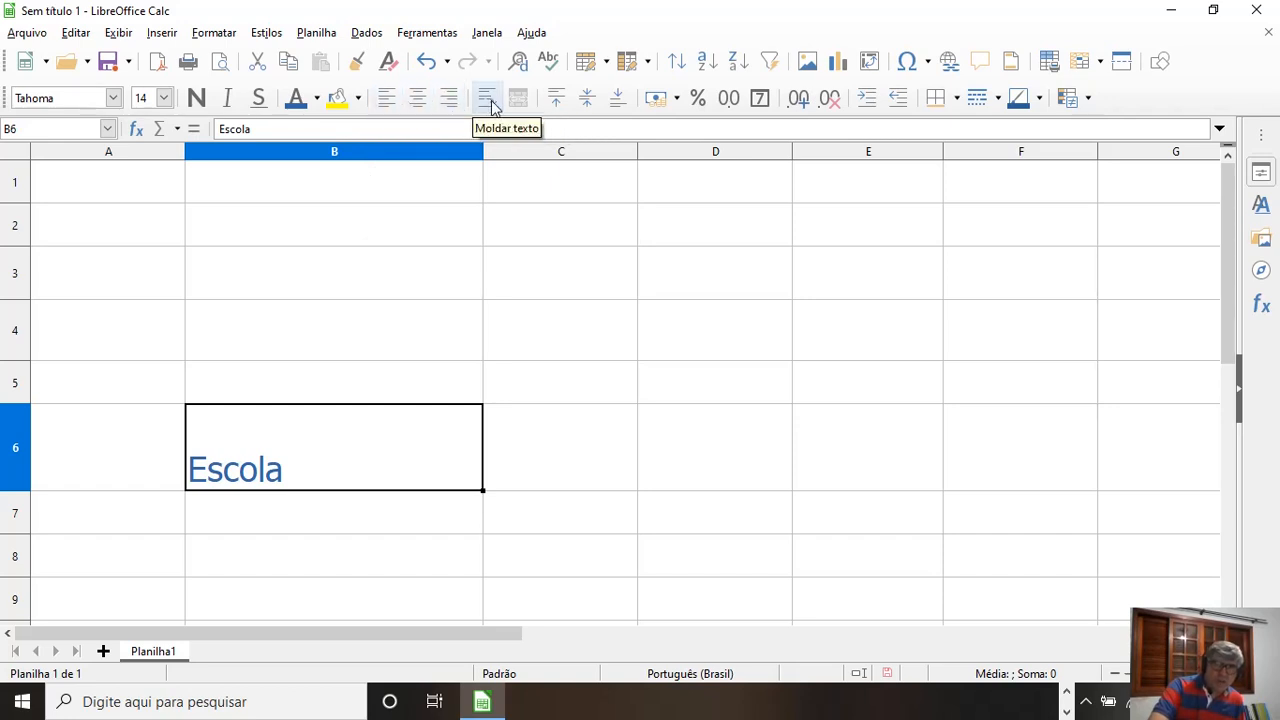
# Step: Cycle the horizontal alignment of Escola in B6 through centre, right and left, ending with left
pyautogui.click(417, 108)
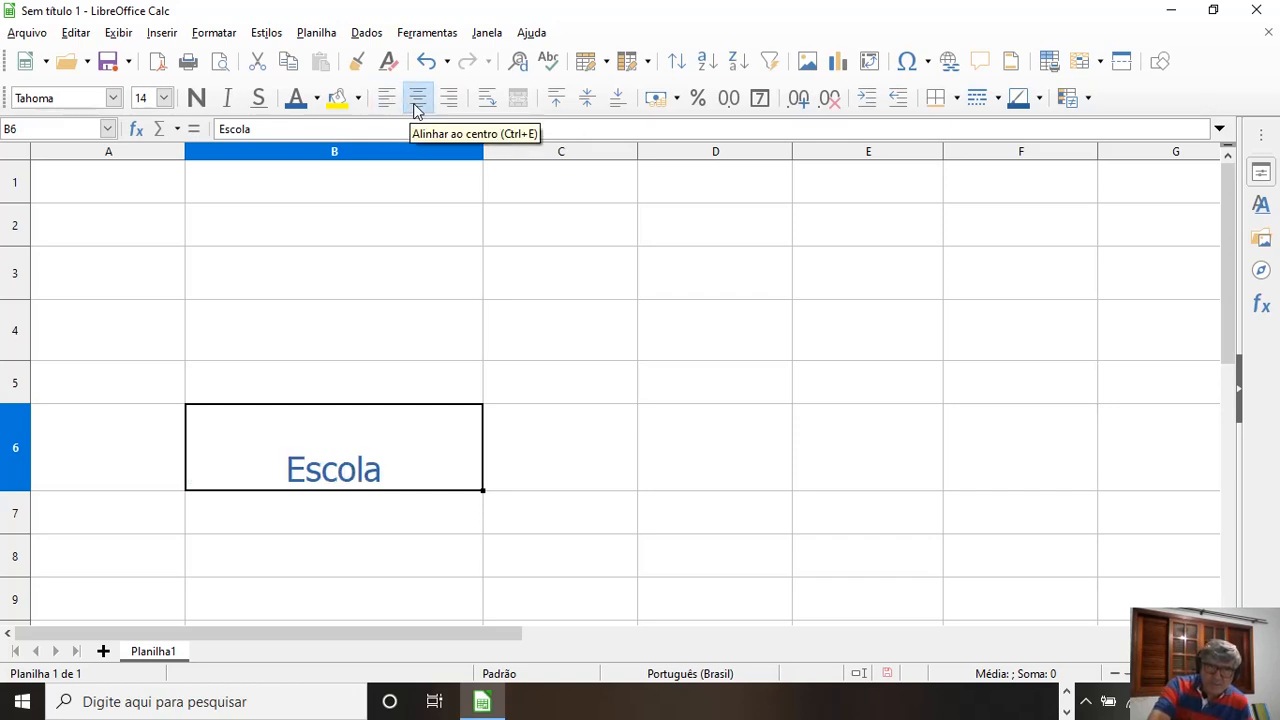
pyautogui.click(446, 102)
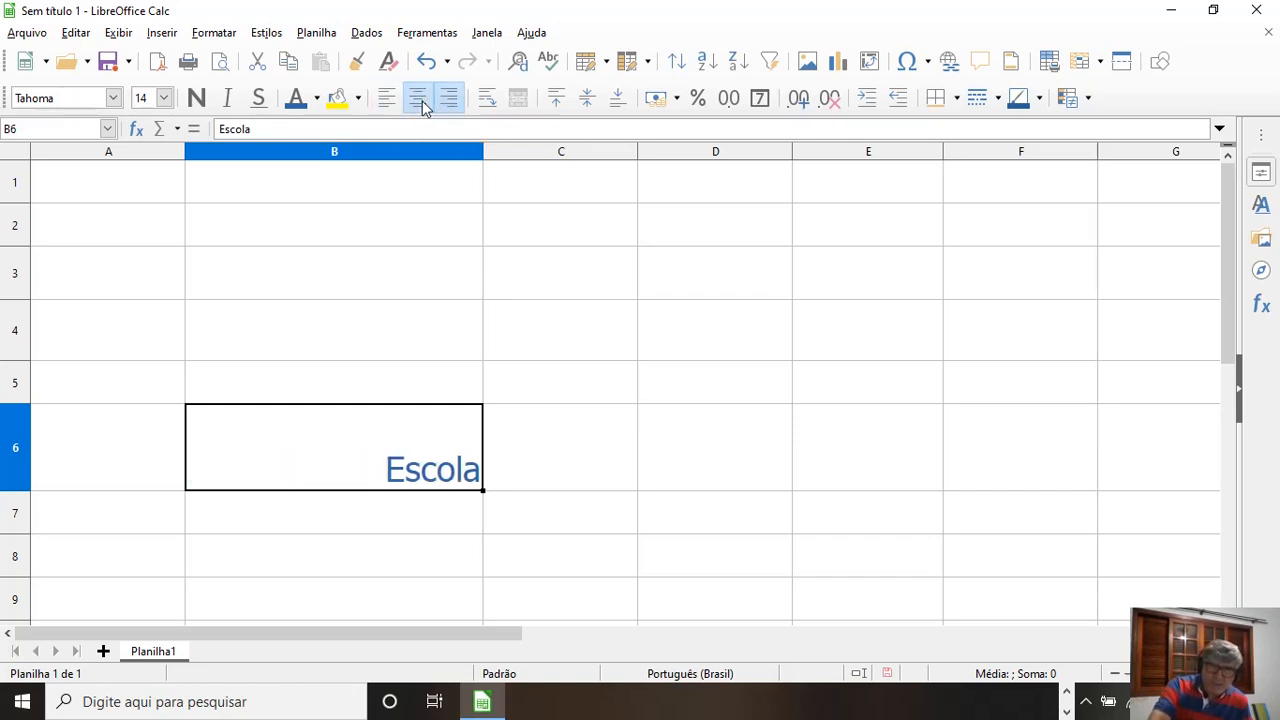
pyautogui.click(421, 106)
pyautogui.click(394, 102)
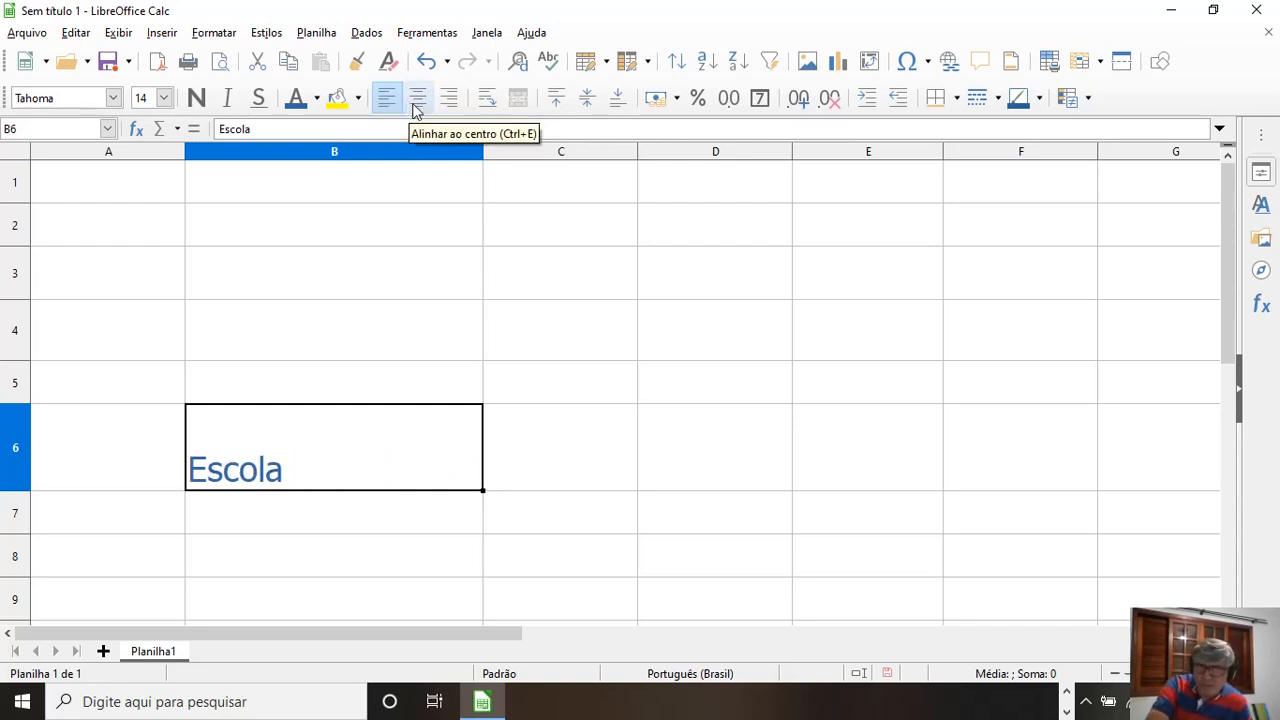
pyautogui.click(416, 108)
pyautogui.click(441, 108)
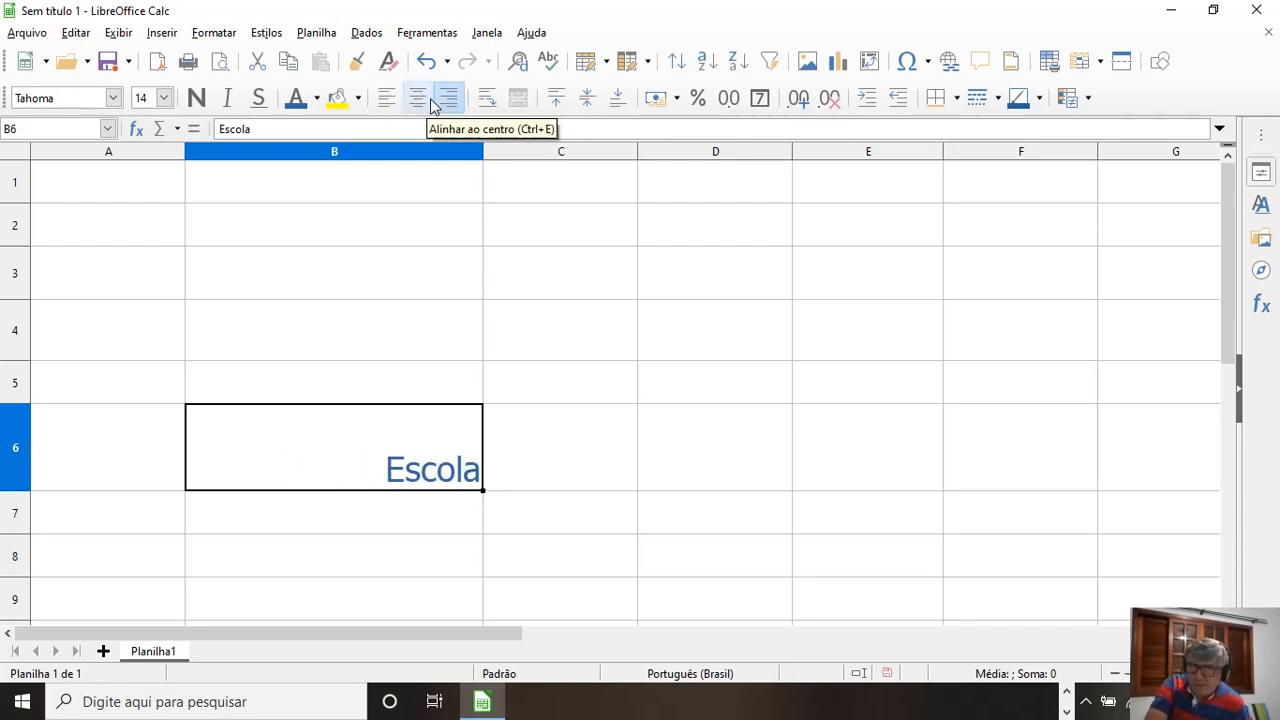
pyautogui.click(421, 107)
pyautogui.click(389, 104)
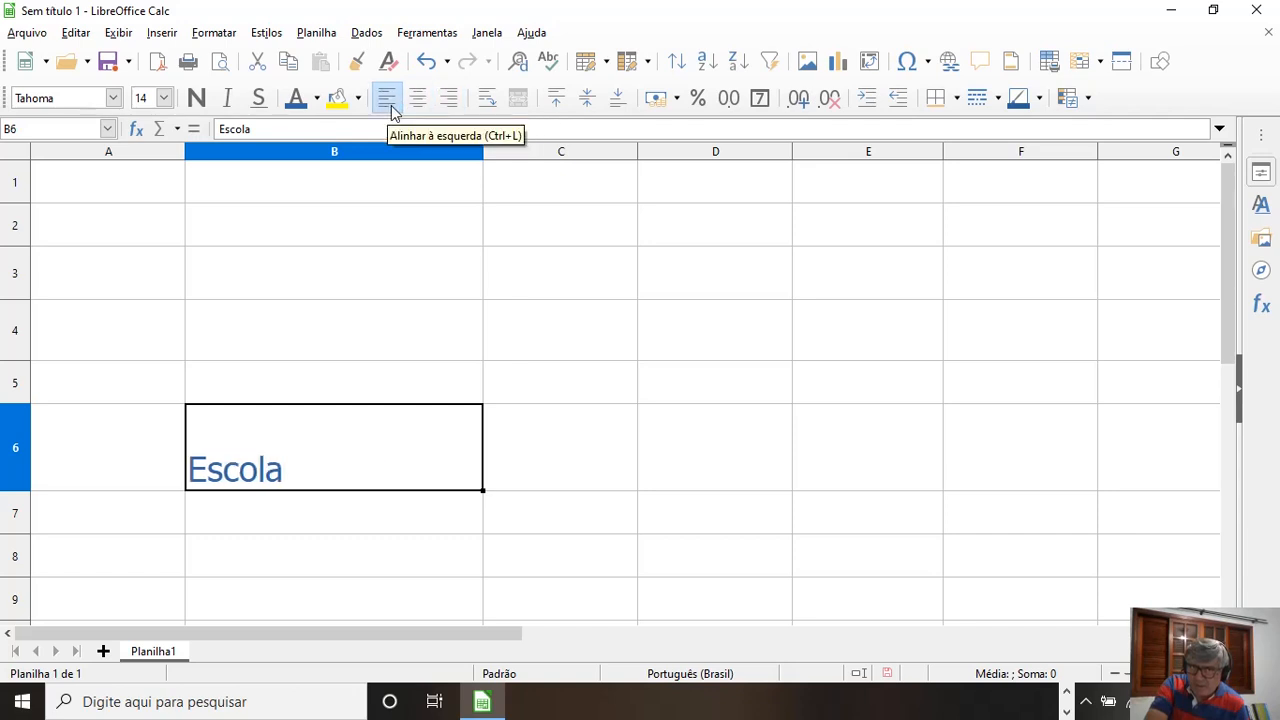
# Step: Try top and middle vertical alignment for Escola in B6, ending with bottom alignment
pyautogui.click(567, 106)
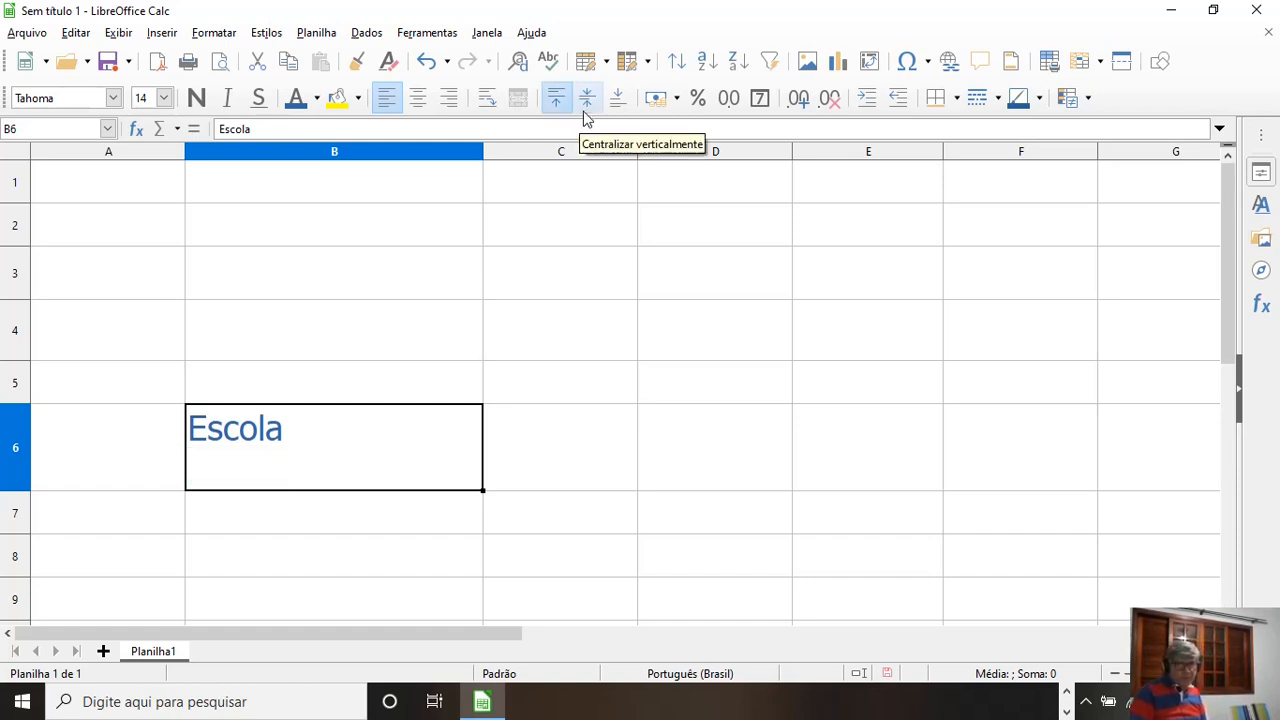
pyautogui.click(587, 104)
pyautogui.click(619, 106)
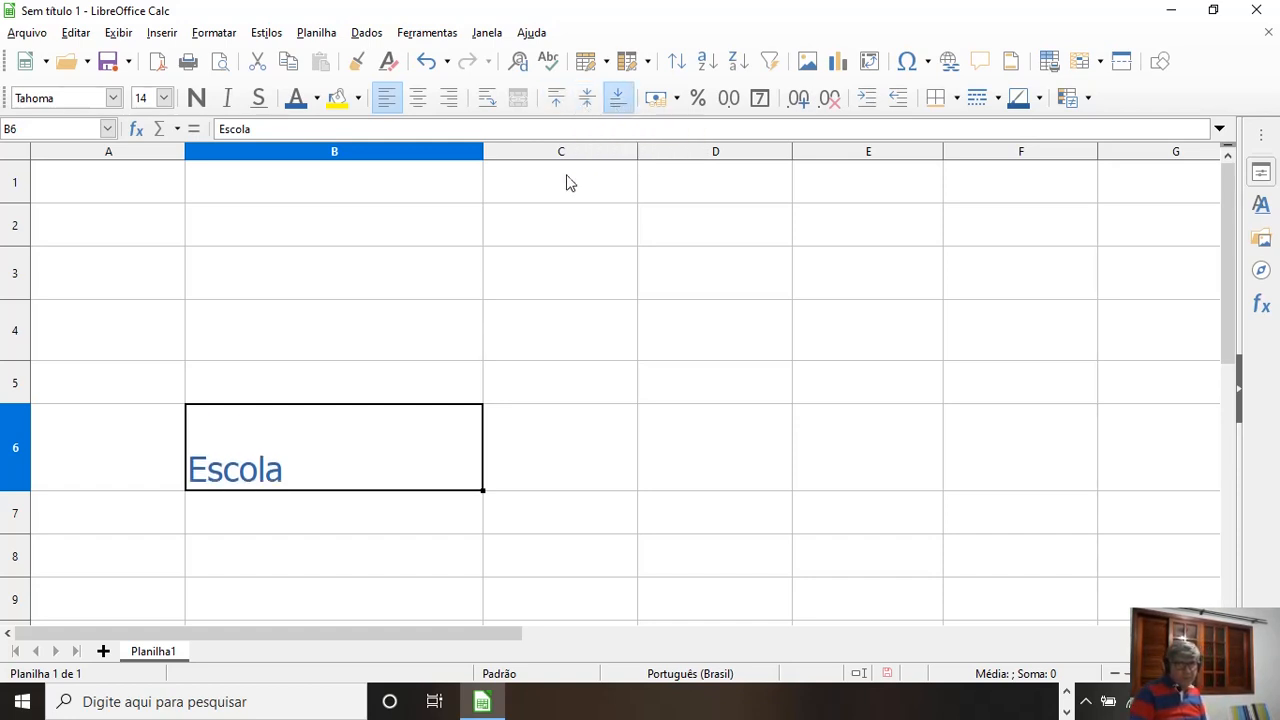
# Step: Roughly double row 6's height and column B's width, and align Escola to the top of cell B6
pyautogui.moveTo(18, 490); pyautogui.dragTo(22, 575)
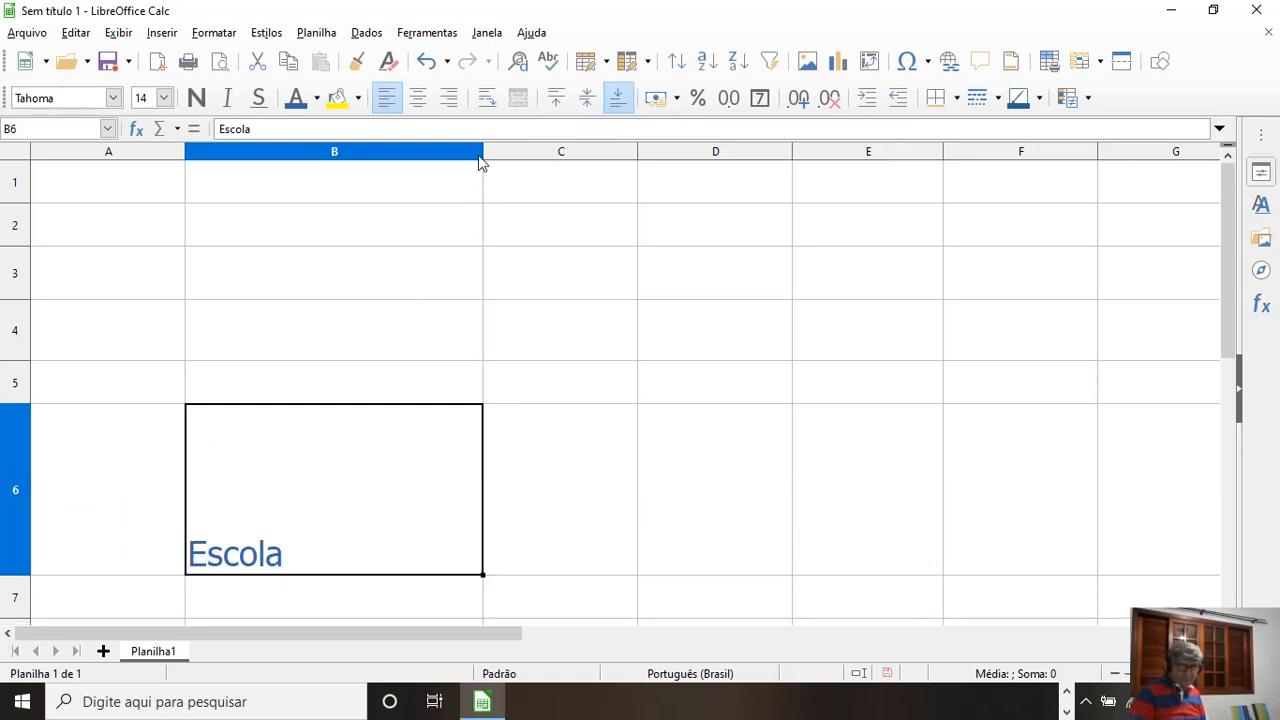
pyautogui.moveTo(483, 158); pyautogui.dragTo(769, 158)
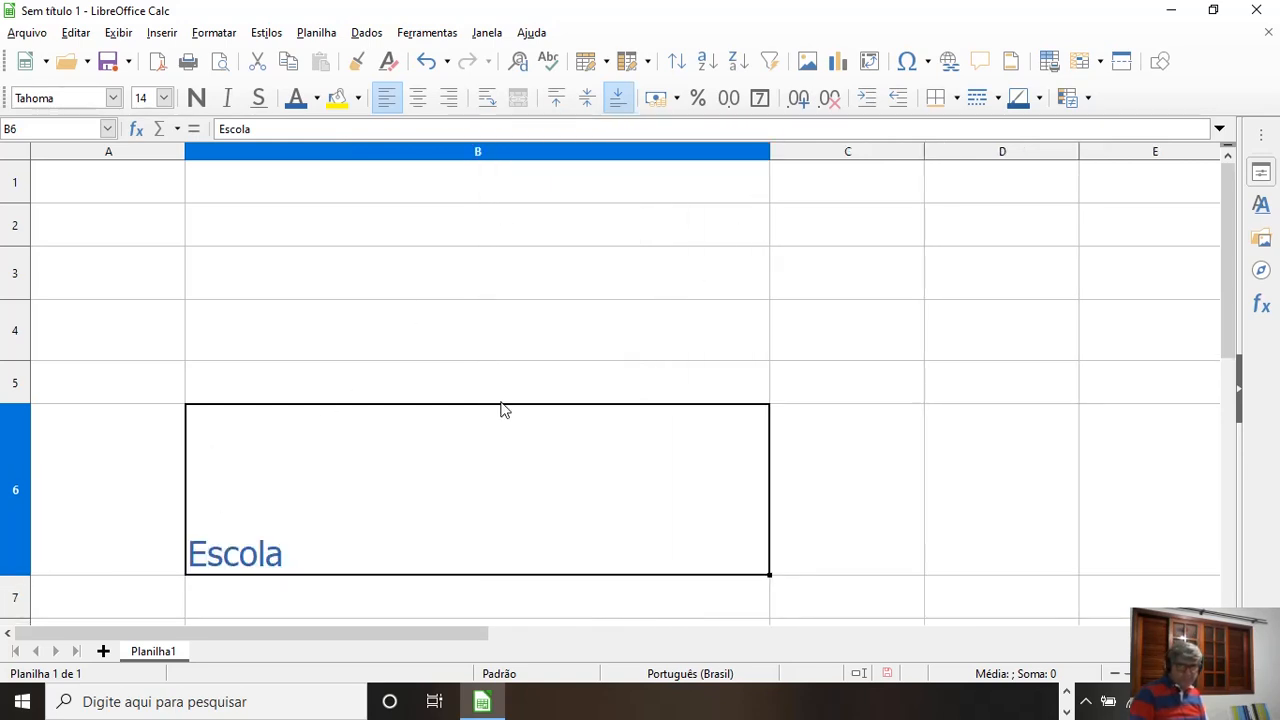
pyautogui.click(588, 100)
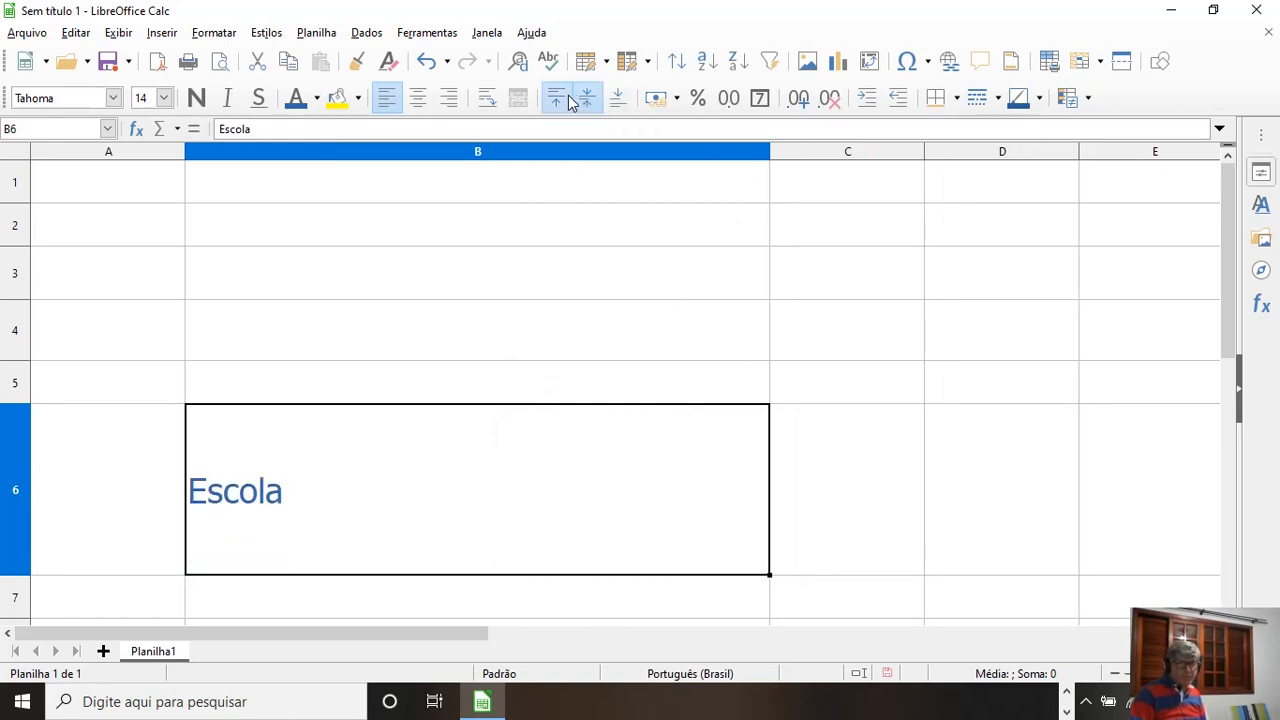
pyautogui.click(558, 99)
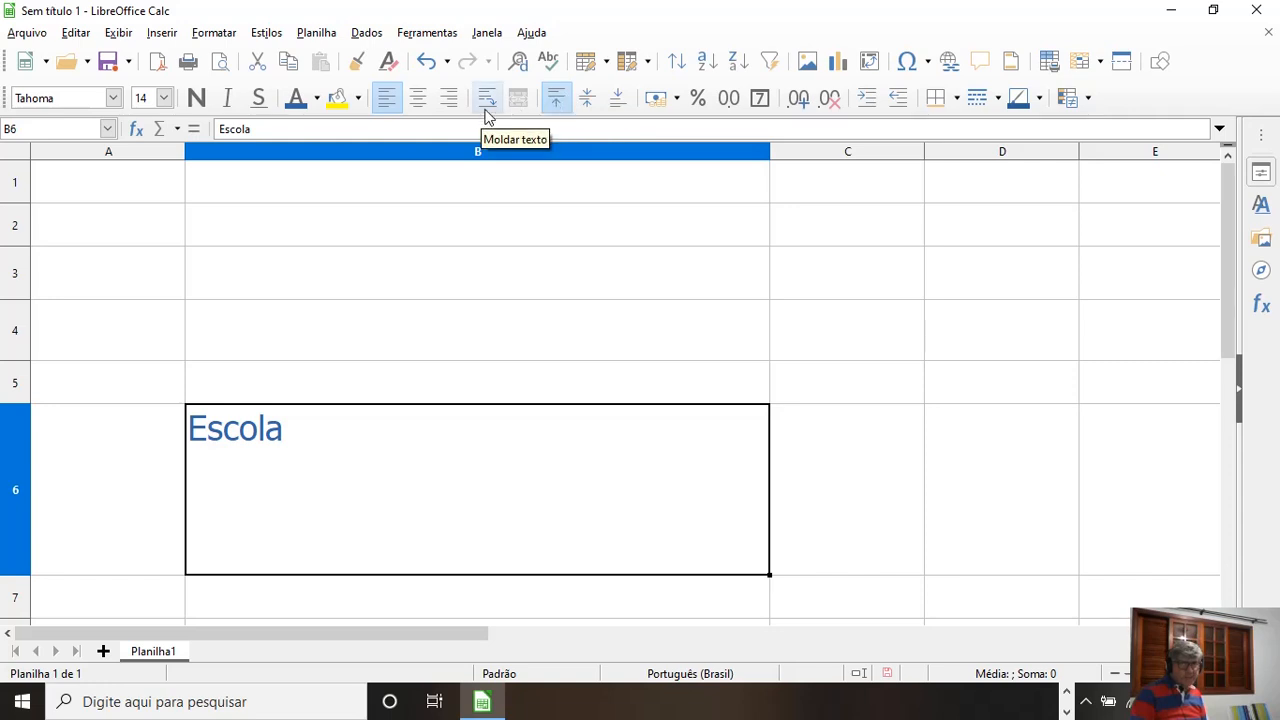
# Step: Switch Escola's horizontal alignment in B6 between centre, right and left, ending with right
pyautogui.click(420, 100)
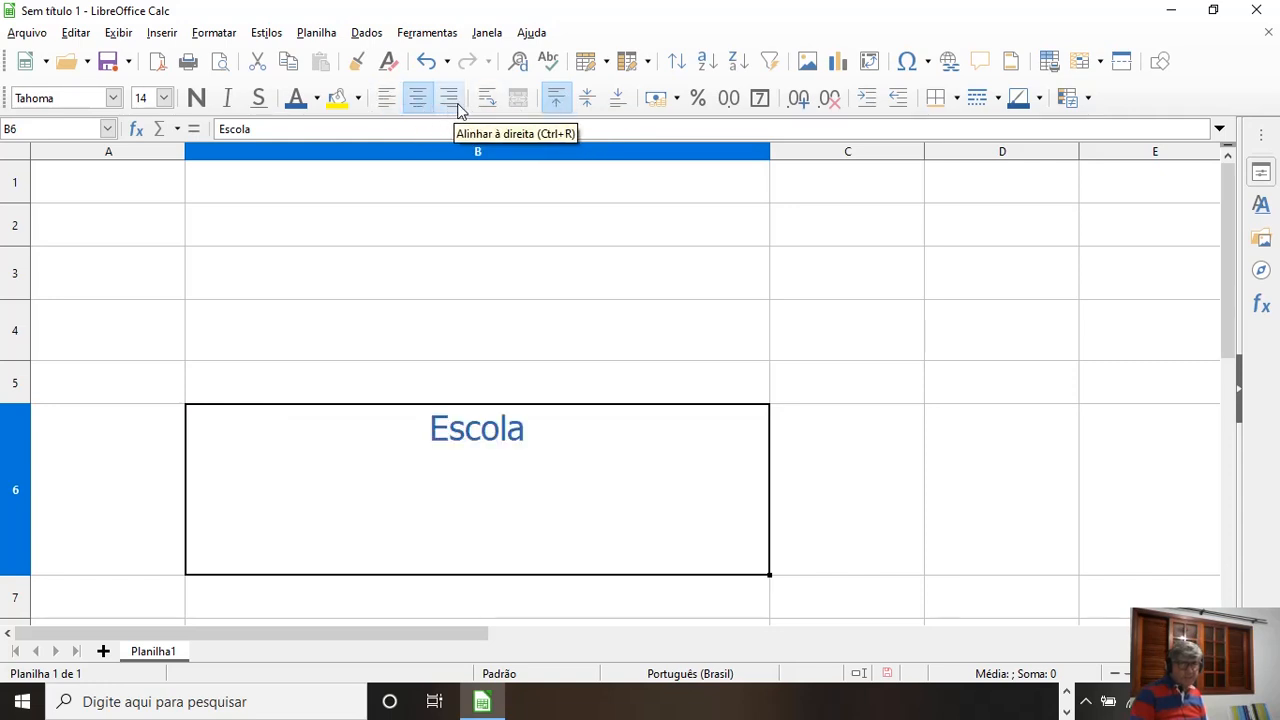
pyautogui.click(447, 104)
pyautogui.click(422, 104)
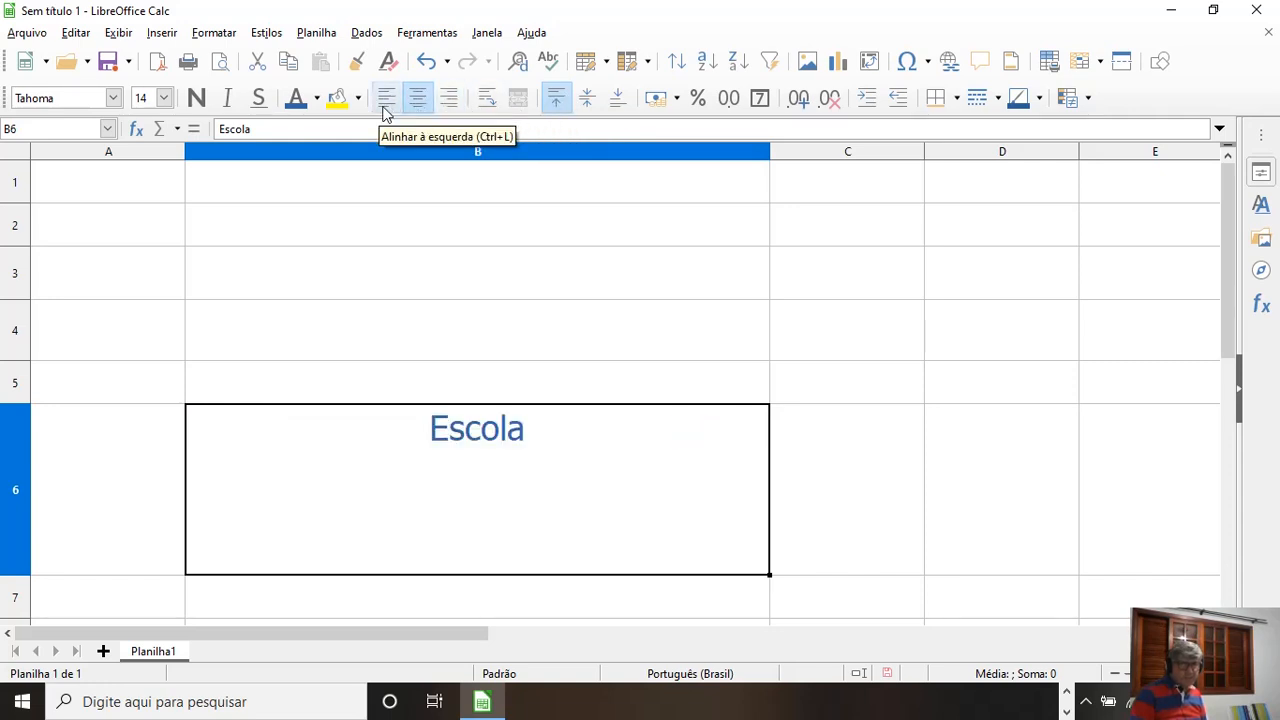
pyautogui.click(386, 106)
pyautogui.click(419, 106)
pyautogui.click(447, 104)
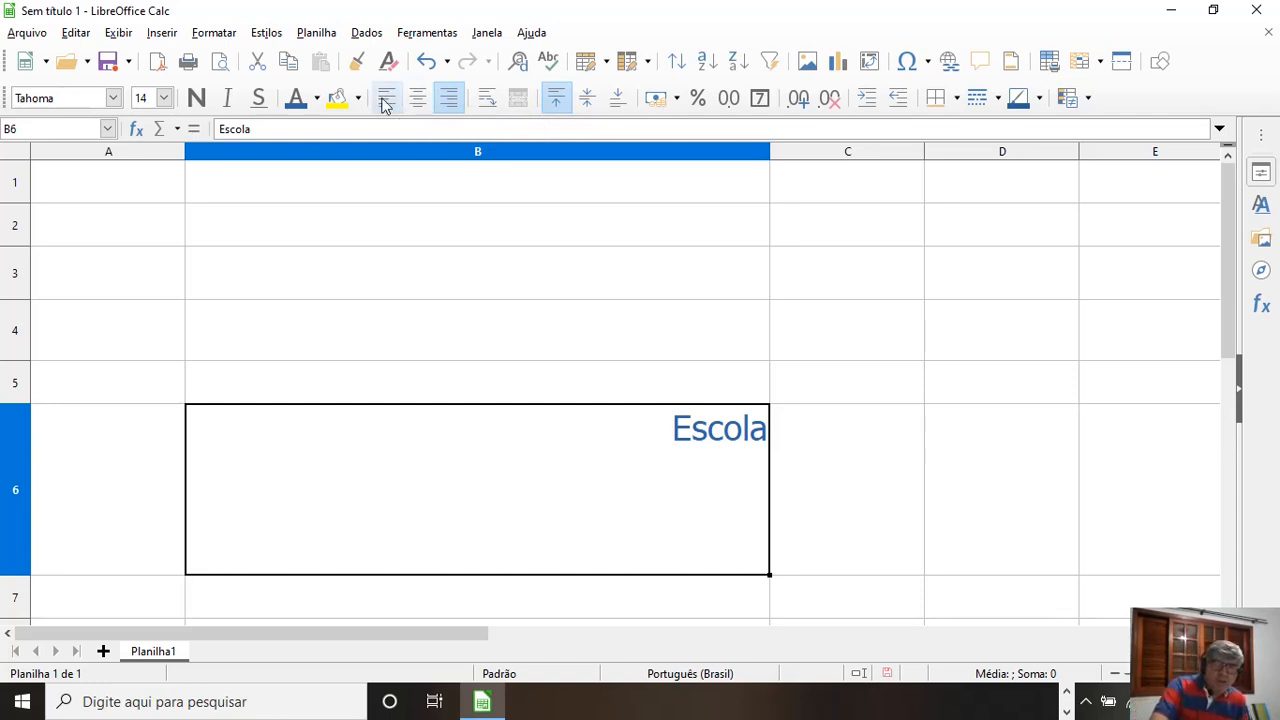
# Step: Move Escola vertically through middle and bottom alignment in B6, returning it to the top
pyautogui.click(587, 100)
pyautogui.click(619, 100)
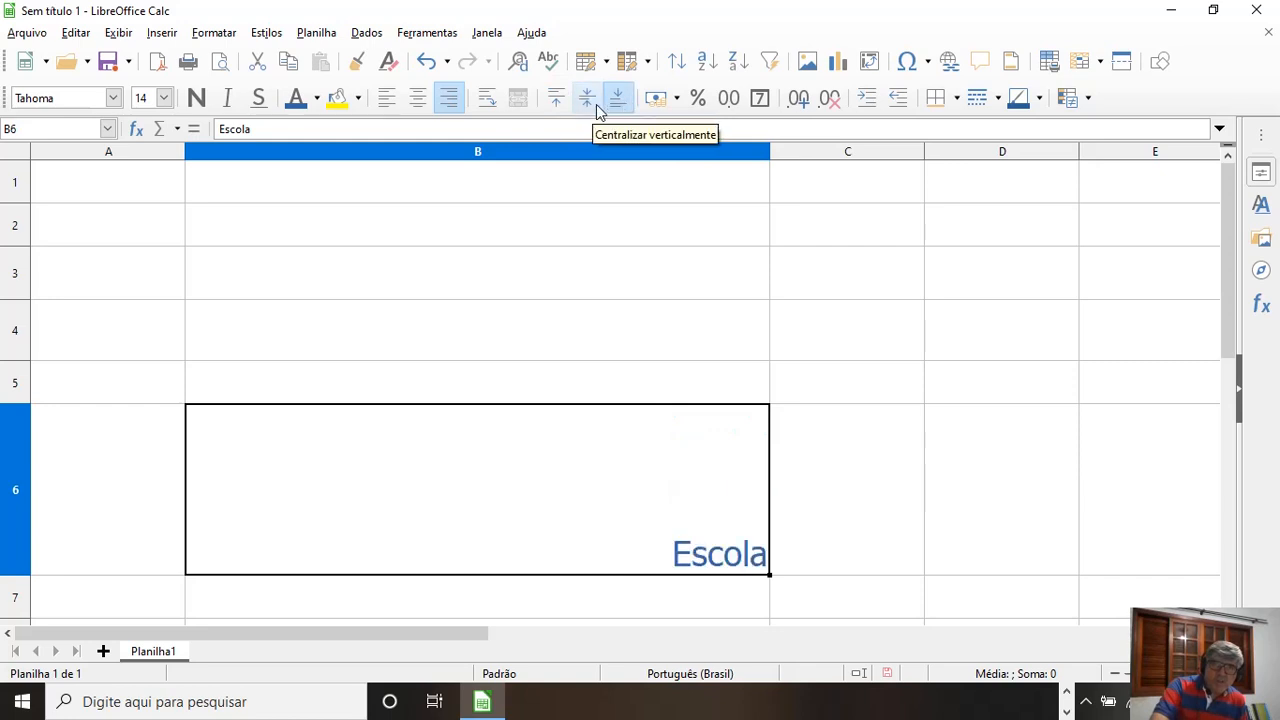
pyautogui.click(587, 100)
pyautogui.click(556, 100)
# Step: Align Escola in B6 horizontally to the centre, left and centre again, ending with right
pyautogui.click(420, 102)
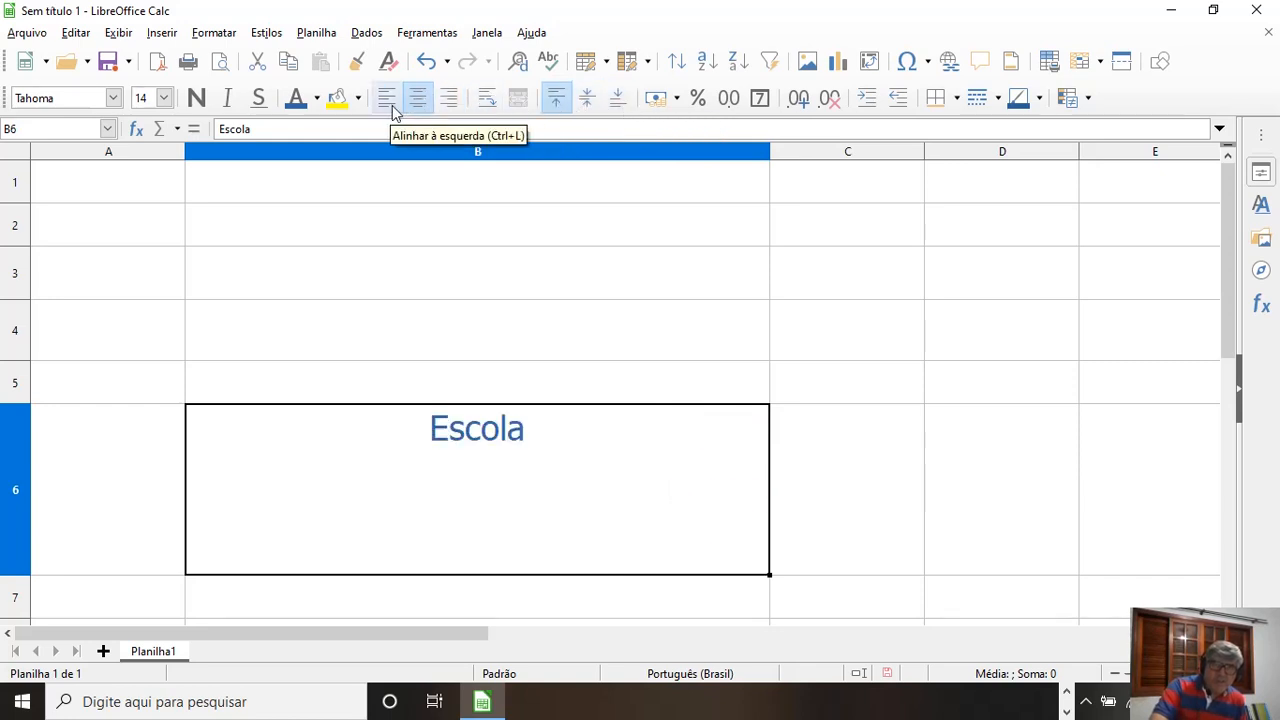
pyautogui.click(390, 104)
pyautogui.click(420, 104)
pyautogui.click(452, 102)
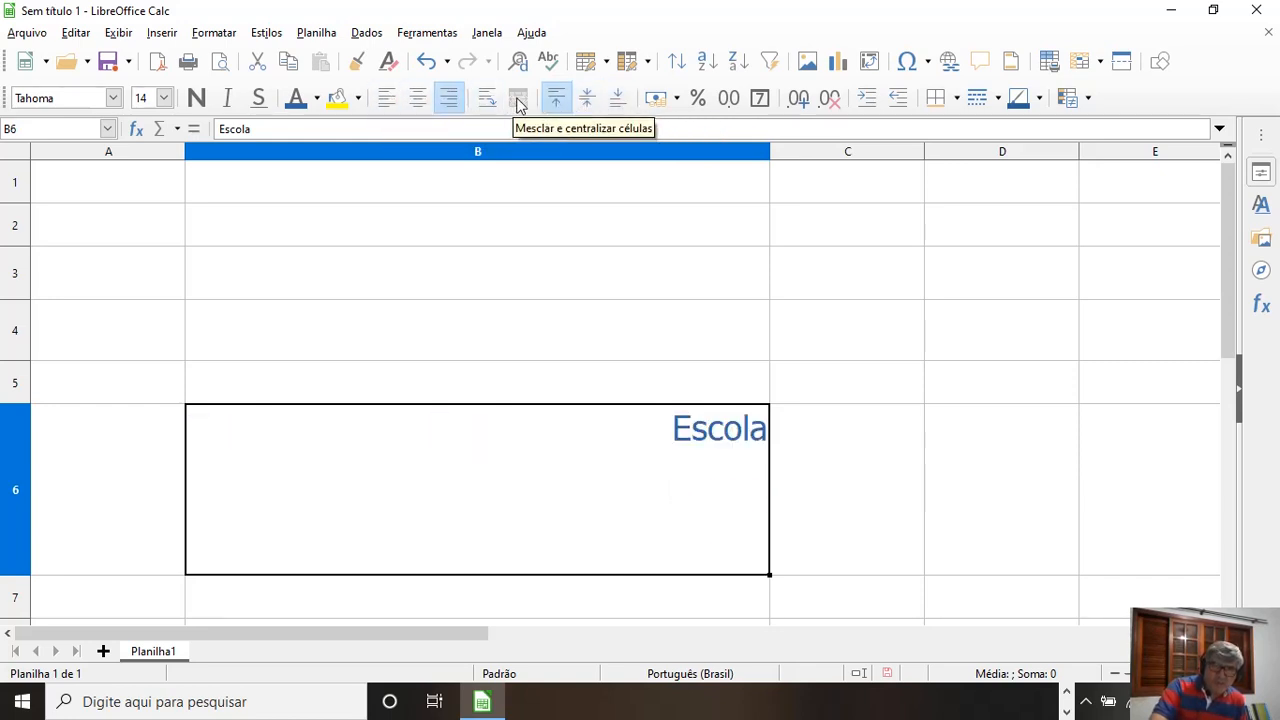
# Step: Cycle the vertical alignment of Escola in B6 repeatedly through middle, bottom and top, ending with top
pyautogui.click(587, 100)
pyautogui.click(610, 104)
pyautogui.click(587, 100)
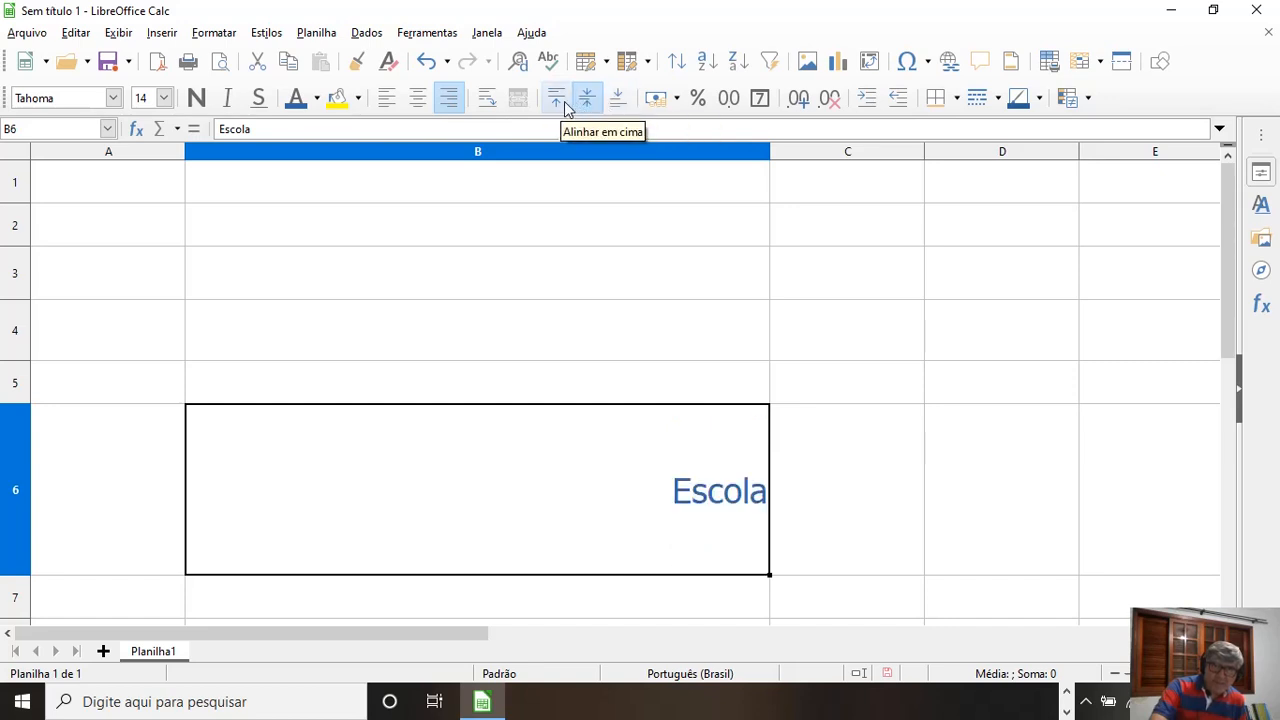
pyautogui.click(557, 100)
pyautogui.click(587, 100)
pyautogui.click(610, 104)
pyautogui.click(587, 100)
pyautogui.click(557, 100)
pyautogui.click(587, 100)
pyautogui.click(615, 102)
pyautogui.click(562, 104)
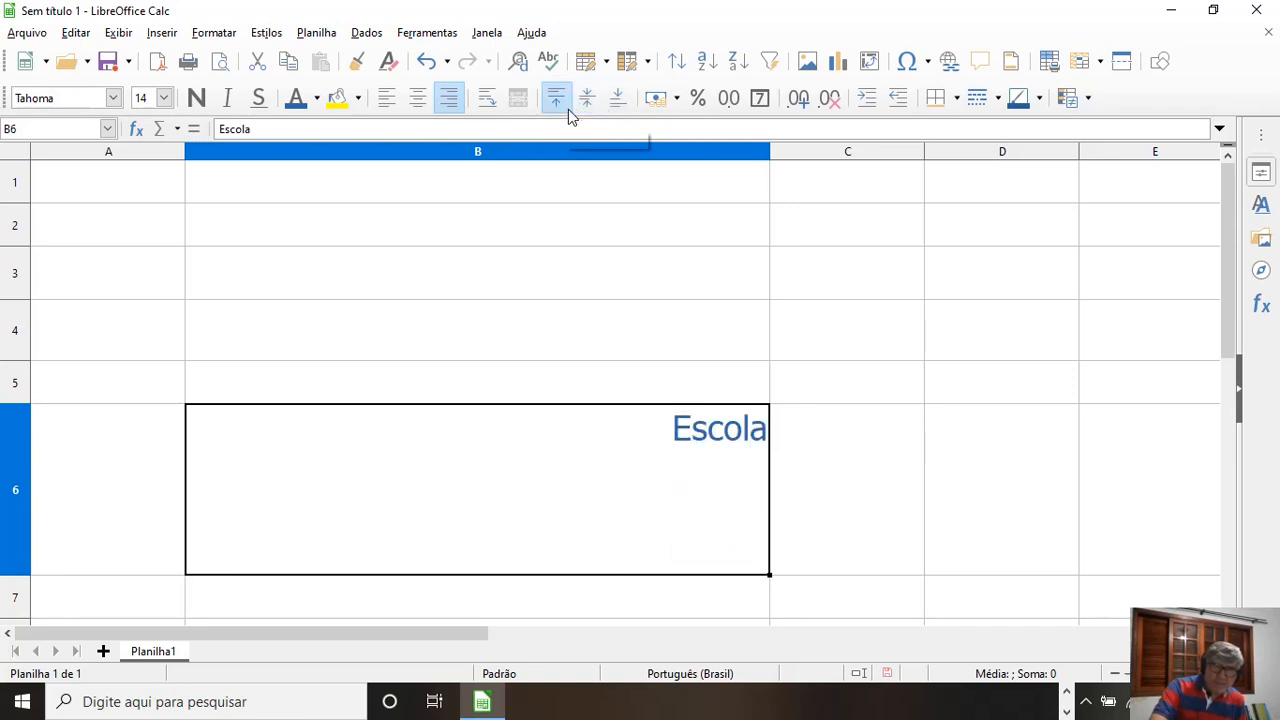
# Step: Centre Escola horizontally in B6 after trying left alignment
pyautogui.click(417, 108)
pyautogui.click(392, 104)
pyautogui.click(417, 100)
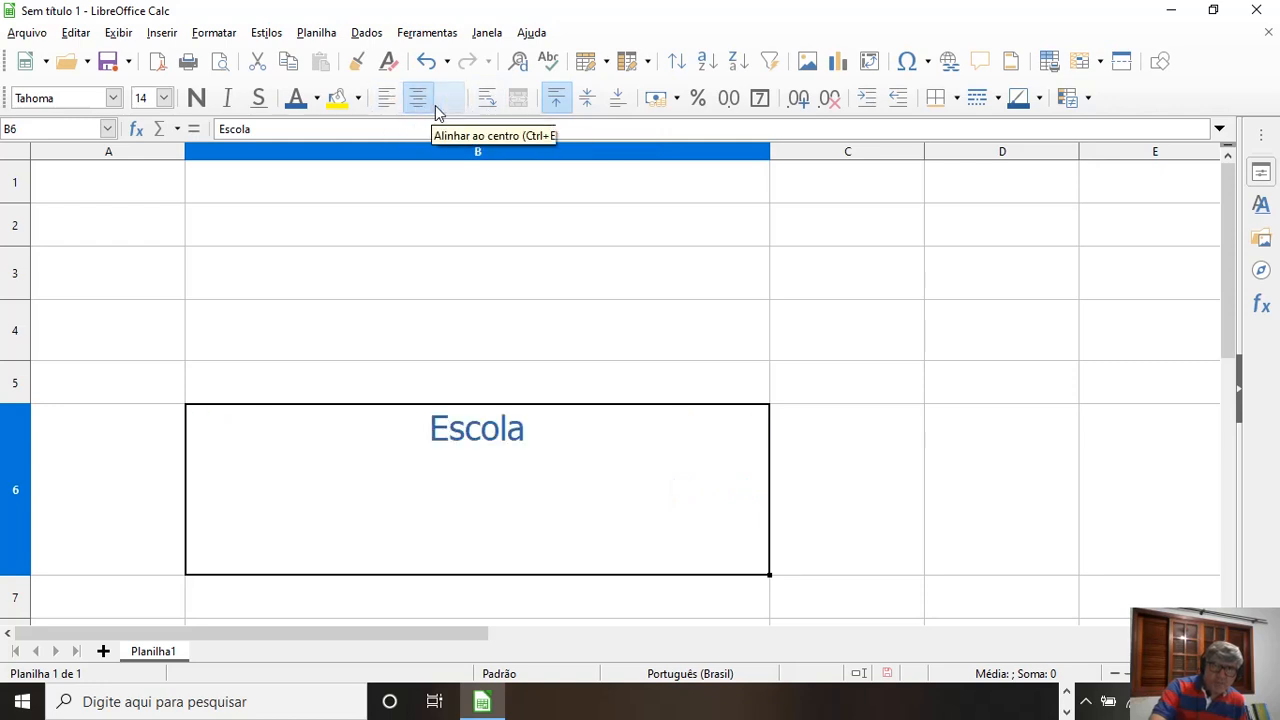
# Step: Centre Escola both horizontally and vertically in B6 after trying right alignment
pyautogui.click(448, 100)
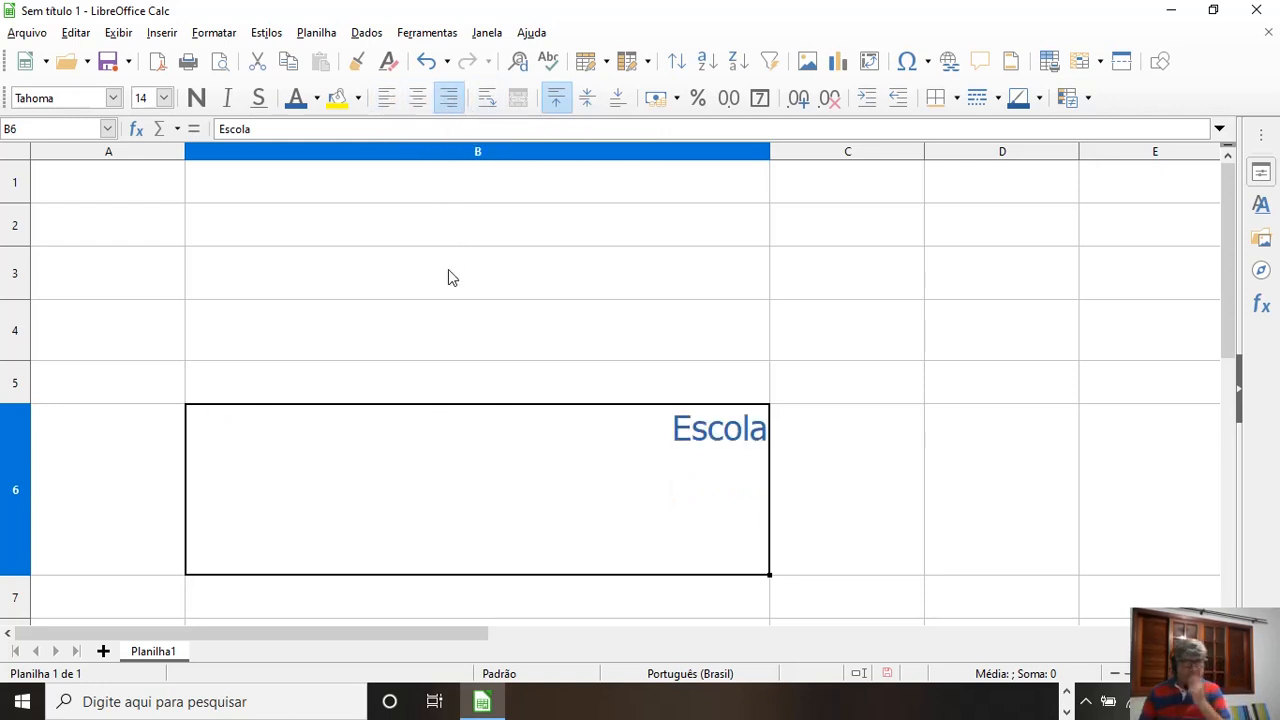
pyautogui.click(418, 100)
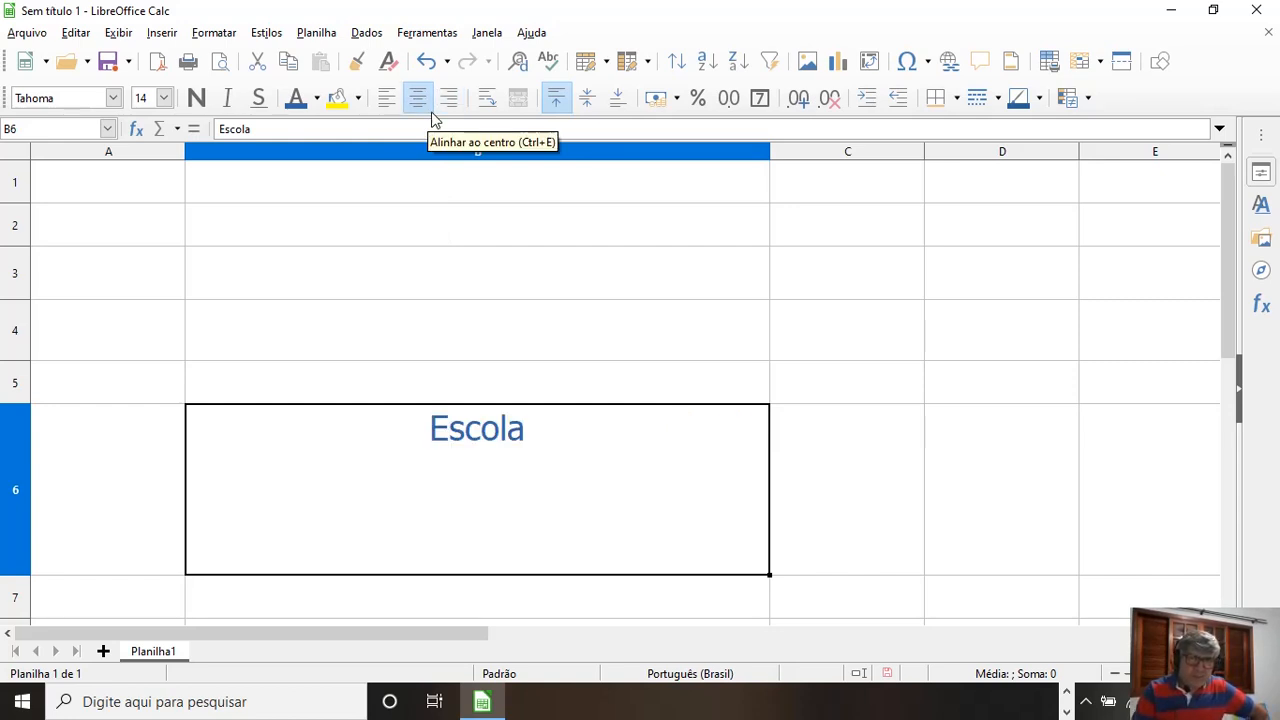
pyautogui.click(588, 98)
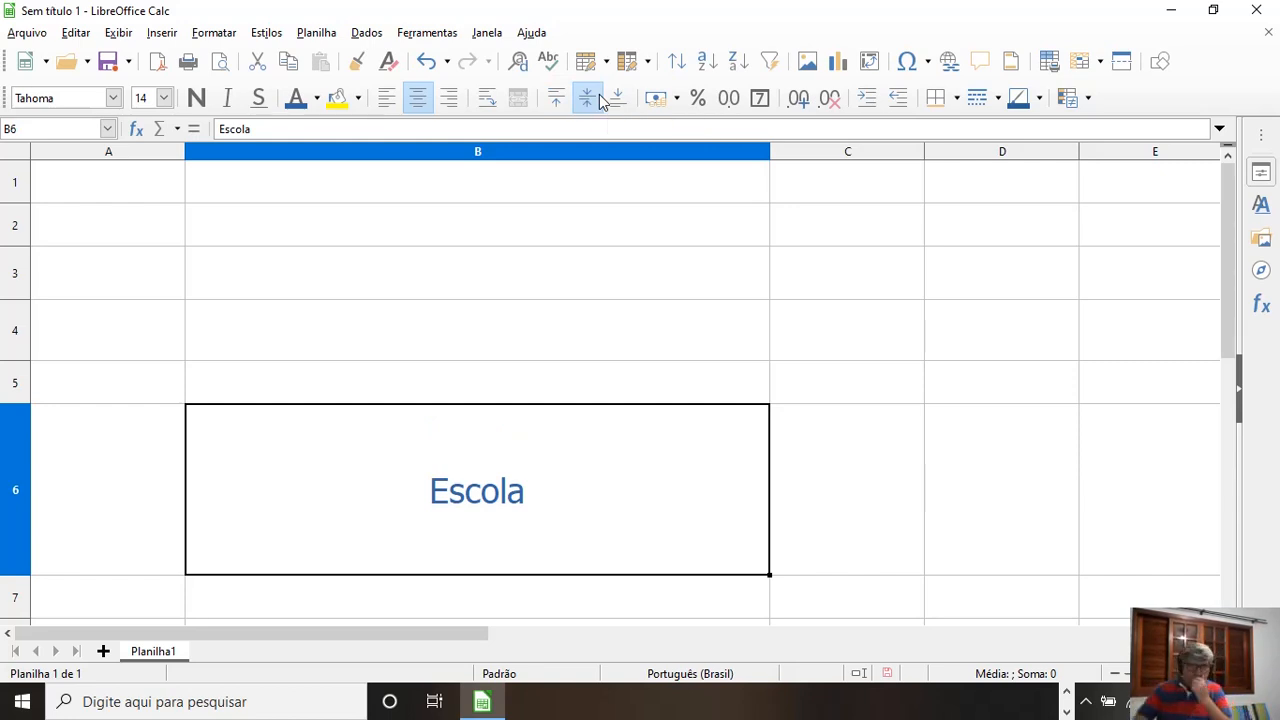
# Step: Replace the text in B6 with "Estamos estudando o Calc"
pyautogui.doubleClick(464, 488)
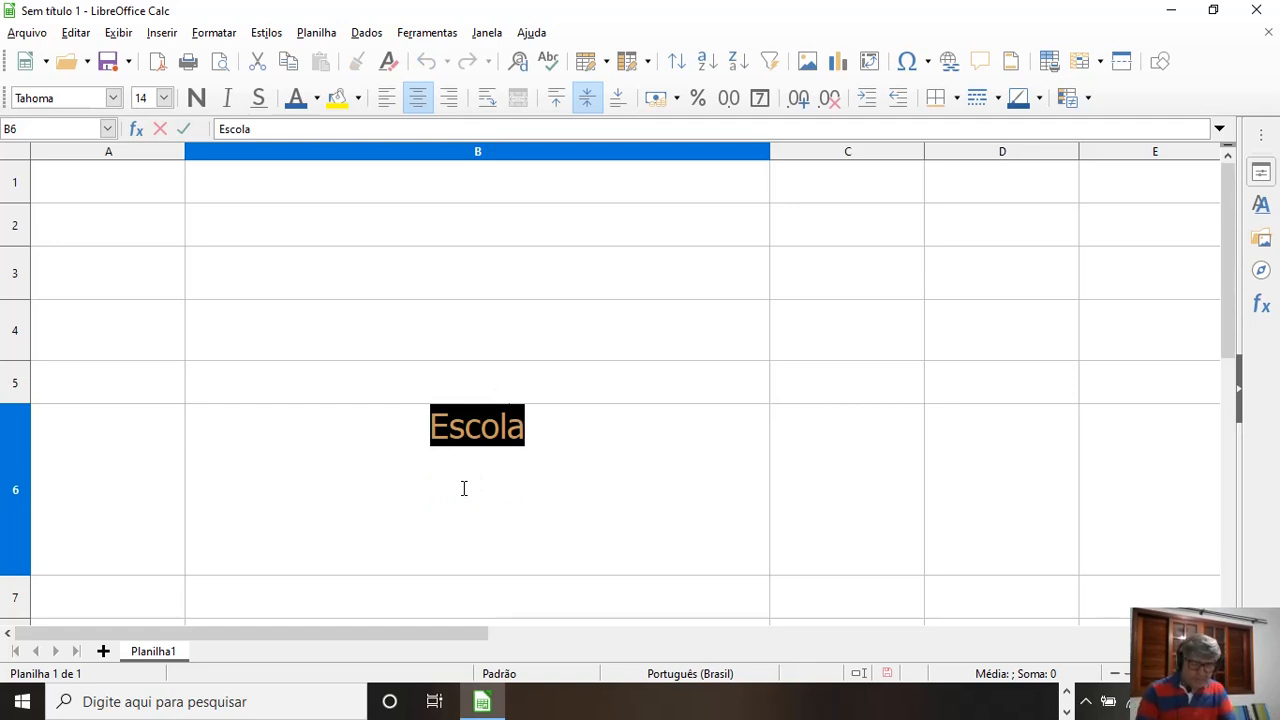
pyautogui.write('Estamos es')
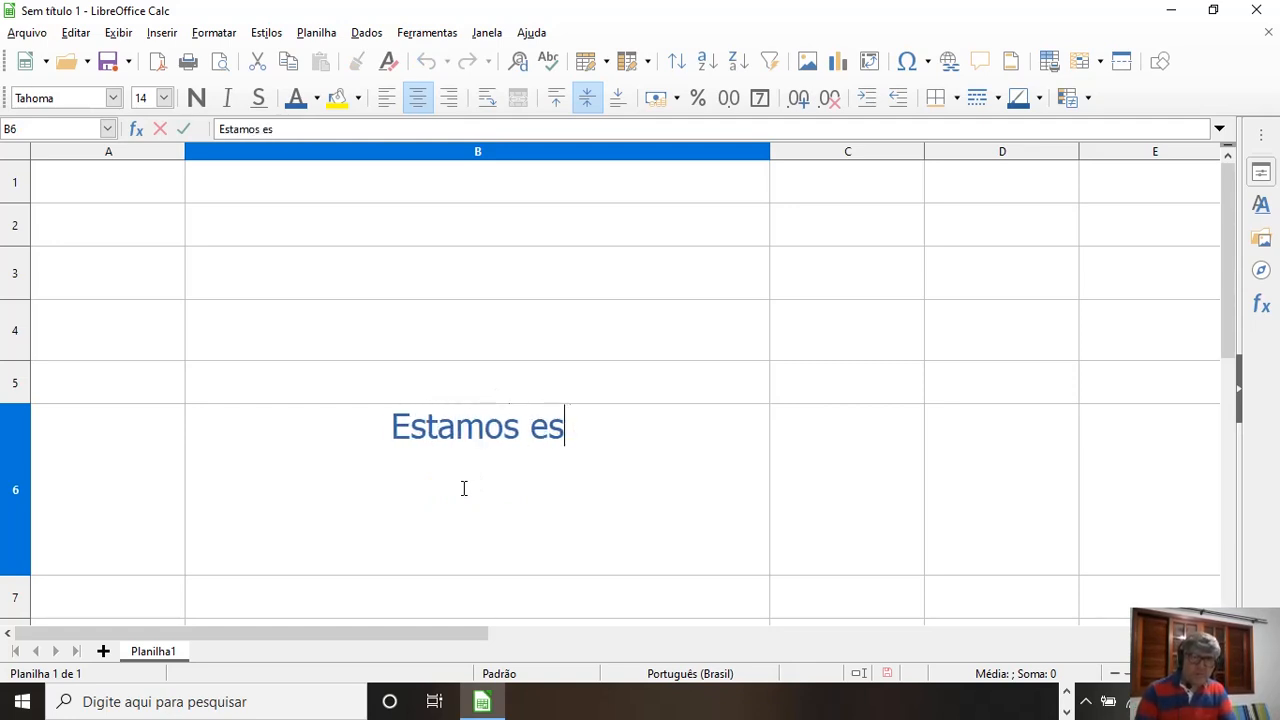
pyautogui.write('tudando o Calc')
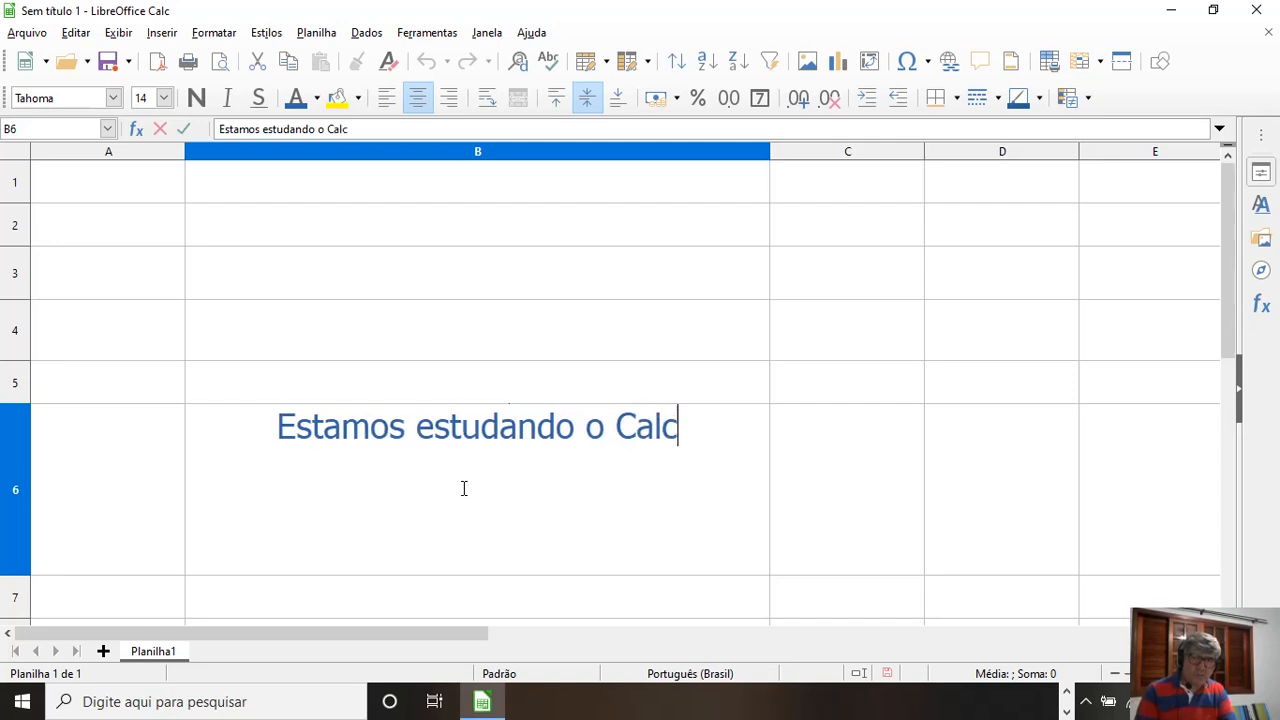
pyautogui.click(518, 392)
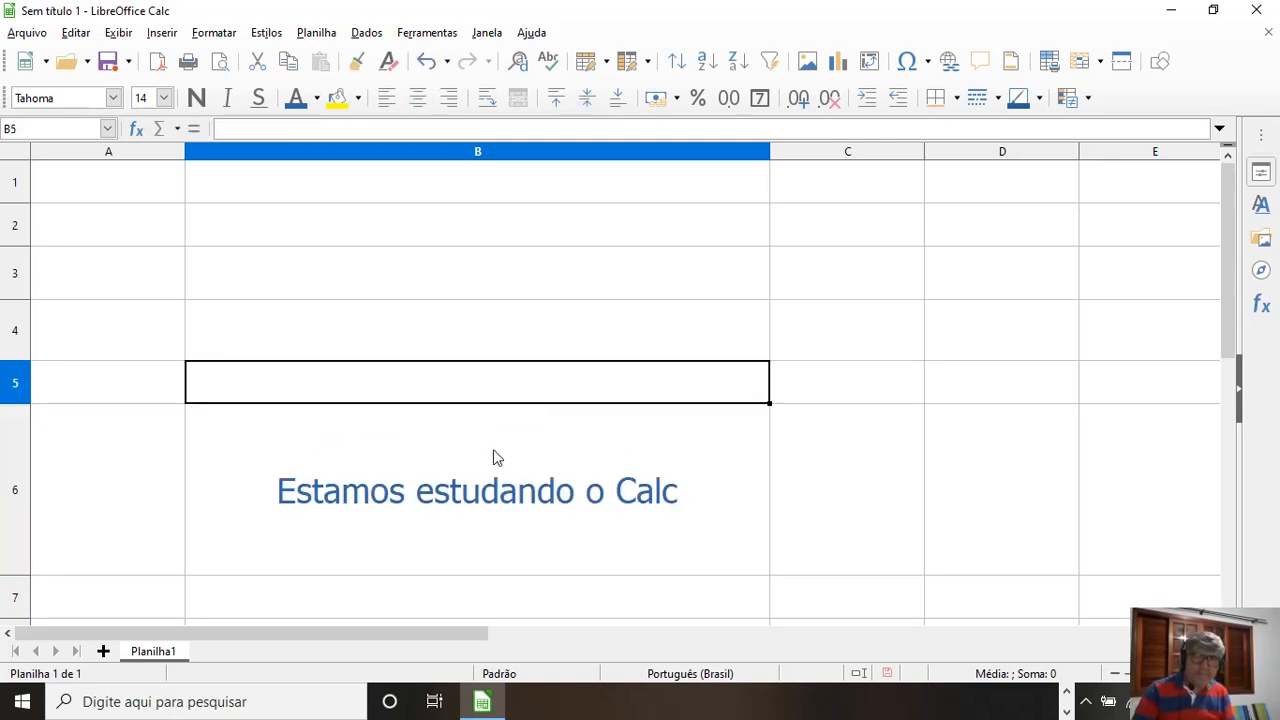
pyautogui.click(489, 498)
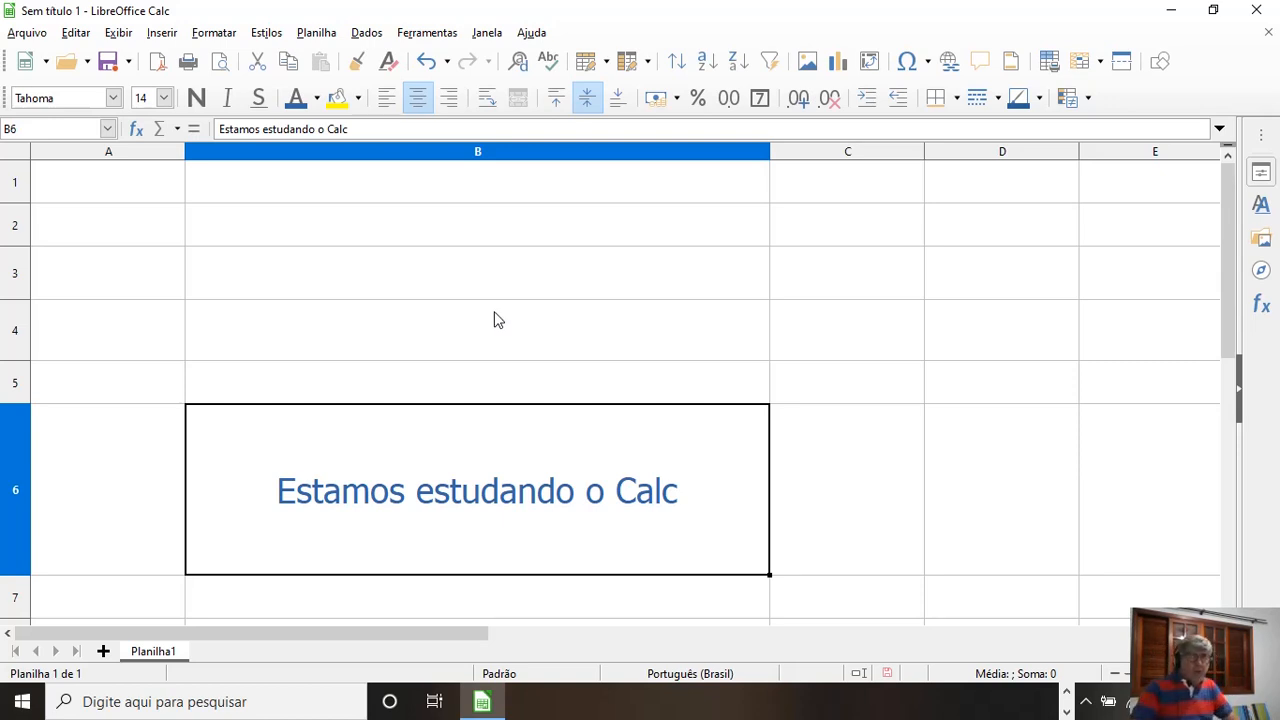
# Step: Widen column B and slightly reduce the height of row 6
pyautogui.click(477, 294)
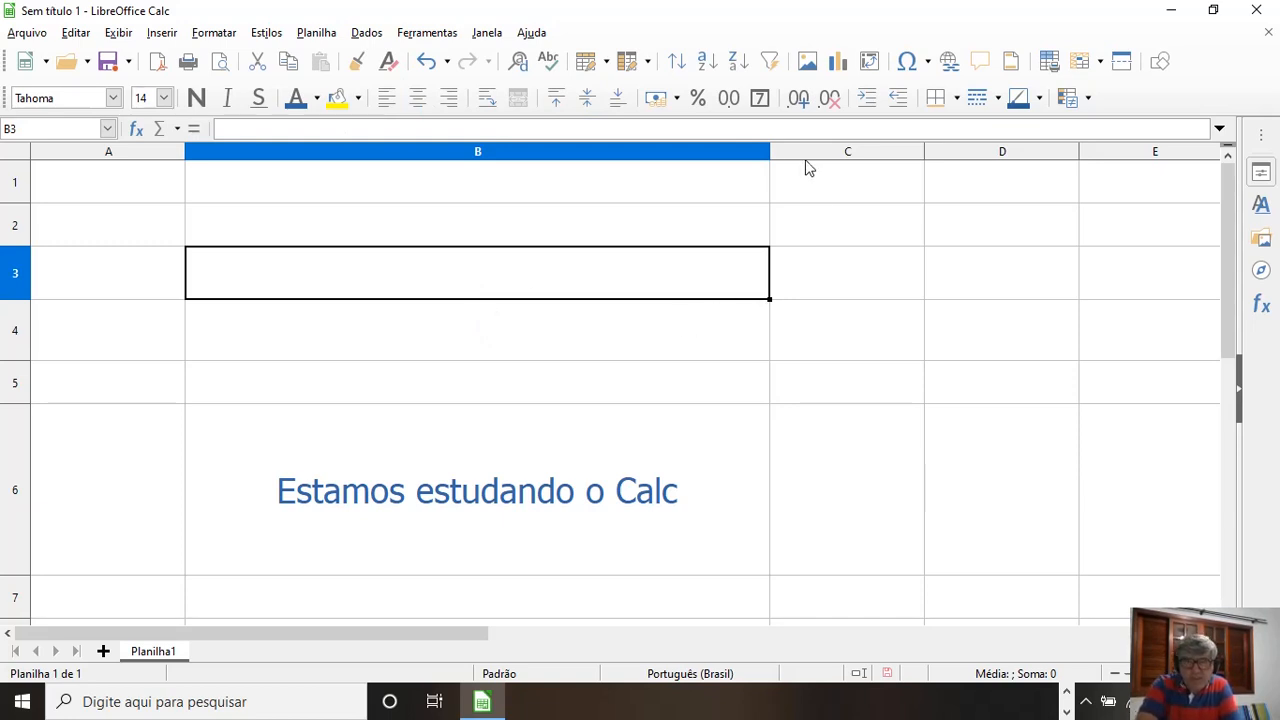
pyautogui.moveTo(770, 153); pyautogui.dragTo(859, 160)
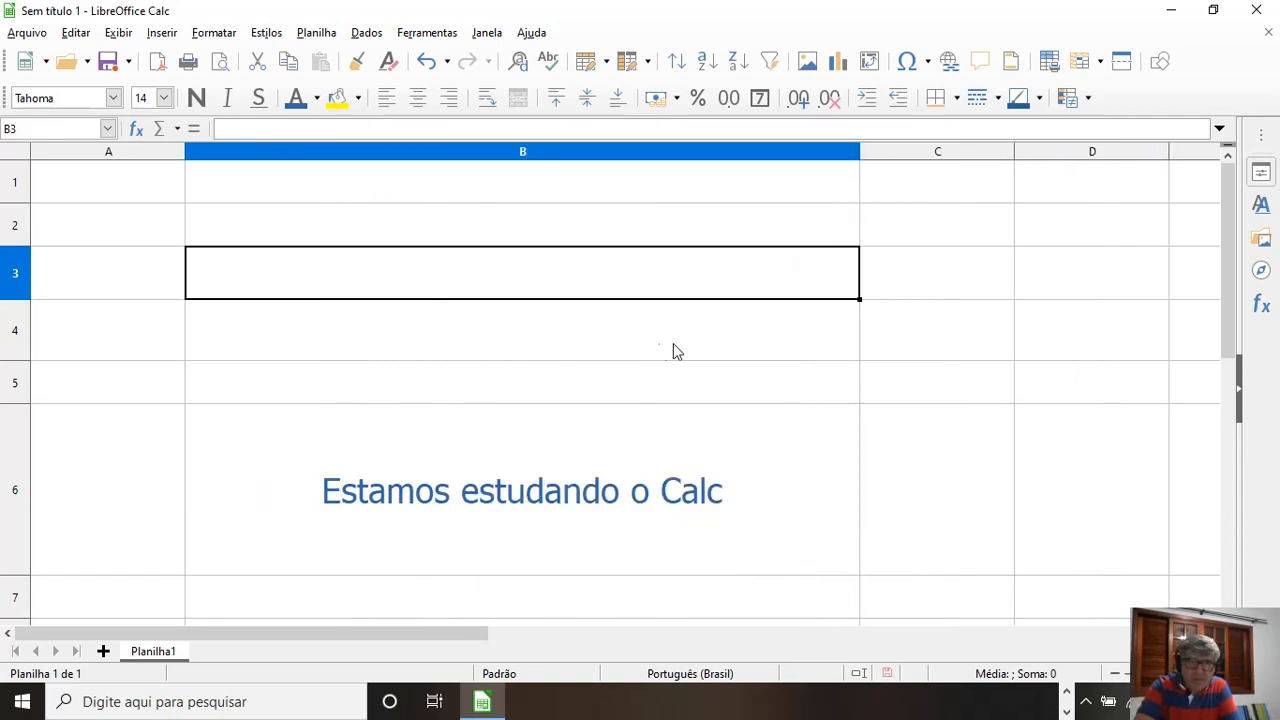
pyautogui.moveTo(18, 399); pyautogui.dragTo(25, 433)
pyautogui.click(28, 435)
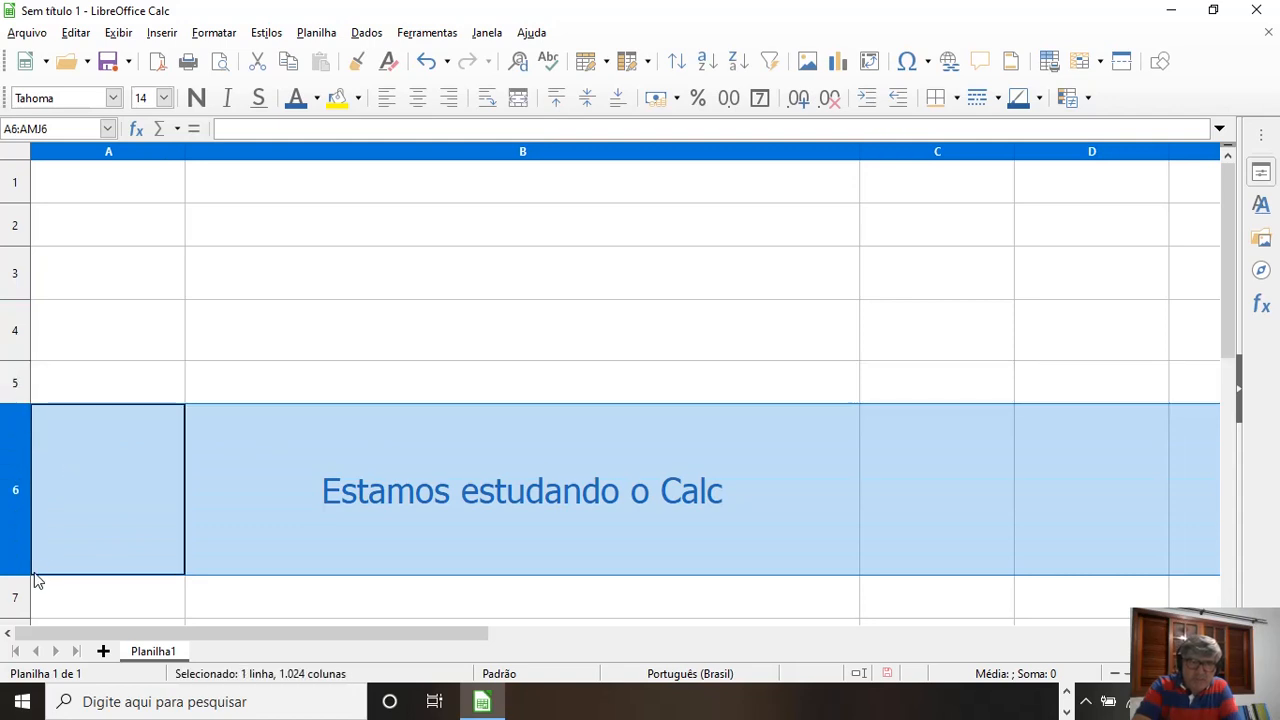
pyautogui.moveTo(32, 574)
pyautogui.mouseDown()
pyautogui.moveTo(34, 455)
pyautogui.moveTo(33, 567)
pyautogui.mouseUp()
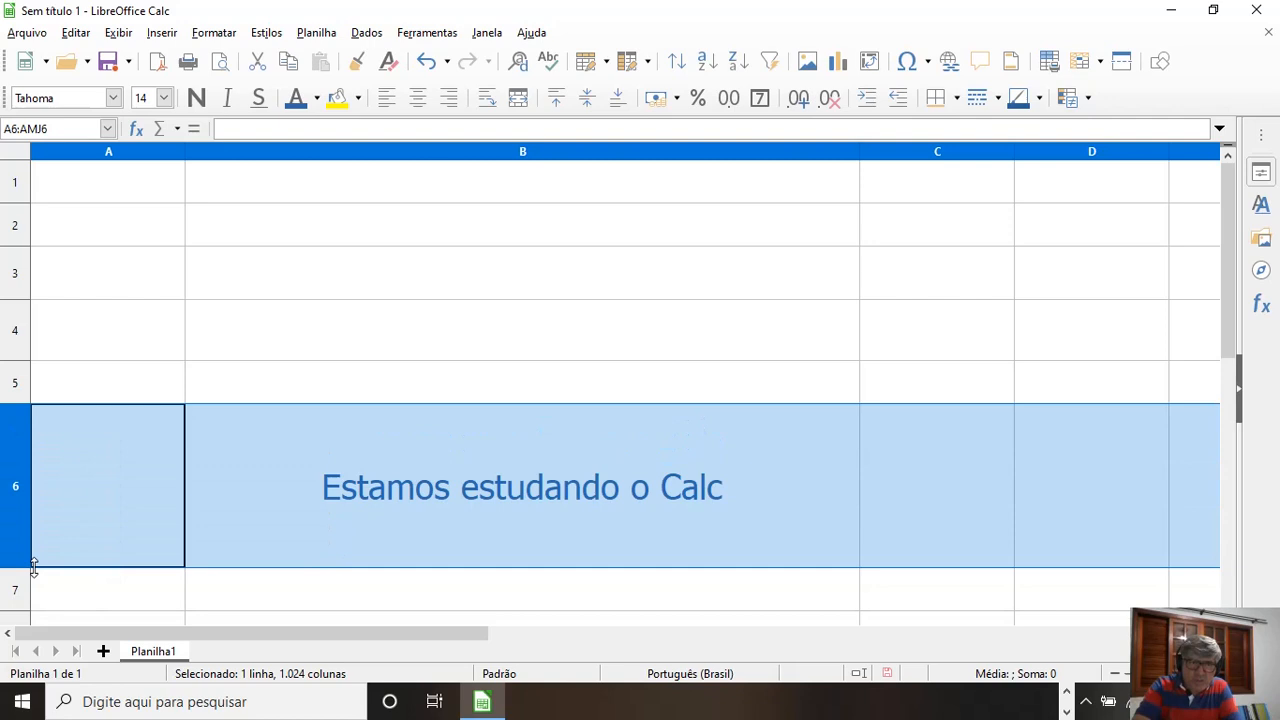
pyautogui.click(453, 520)
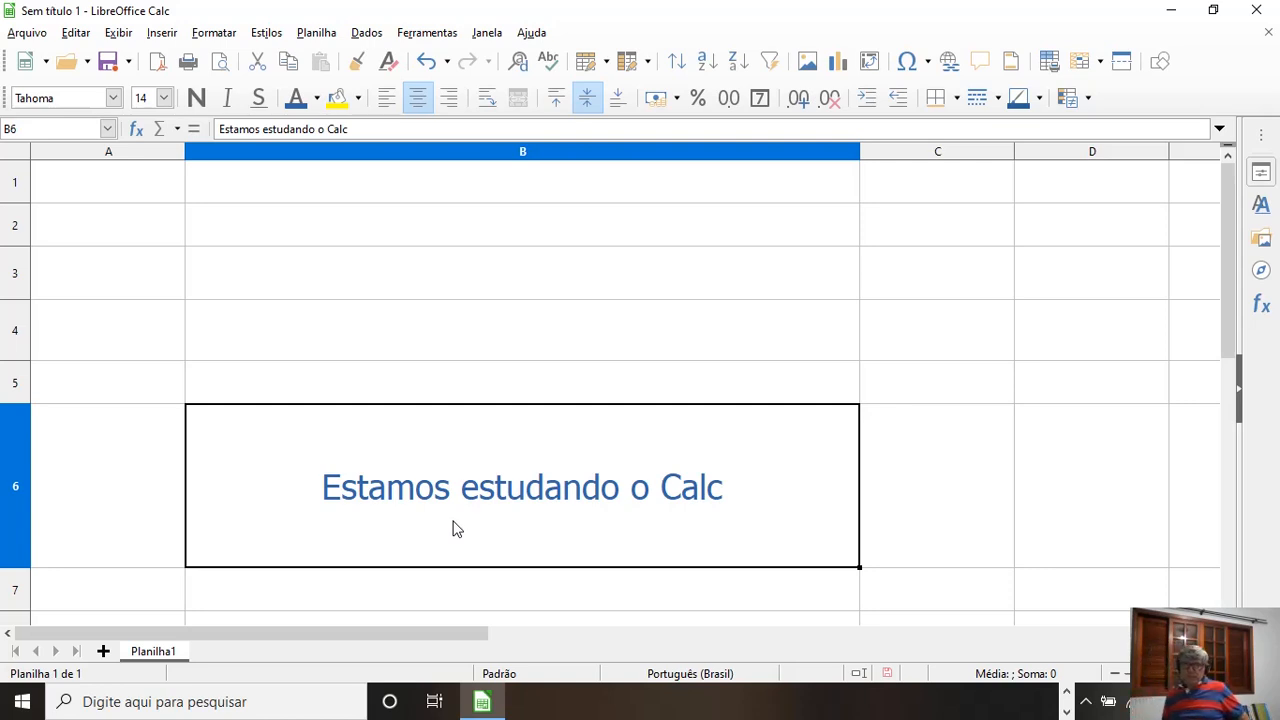
pyautogui.click(465, 343)
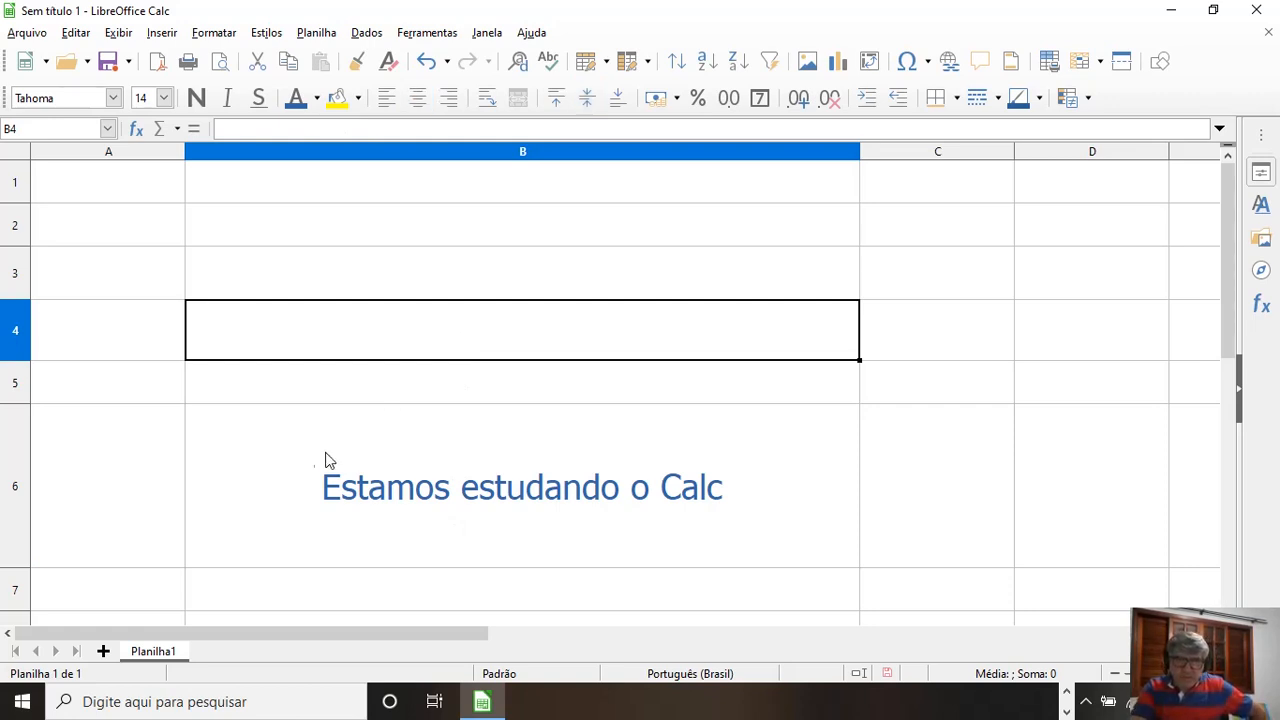
# Step: Align the B6 text horizontally to the left and centre, ending with right
pyautogui.click(291, 451)
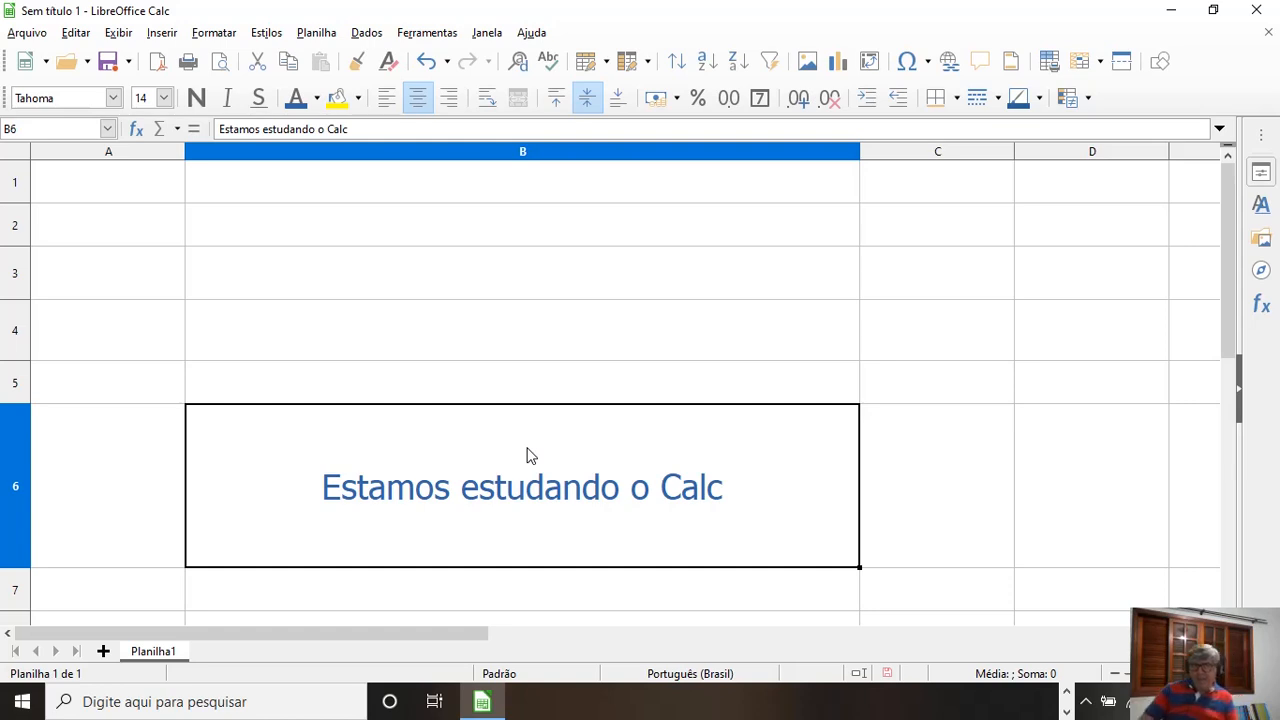
pyautogui.click(388, 98)
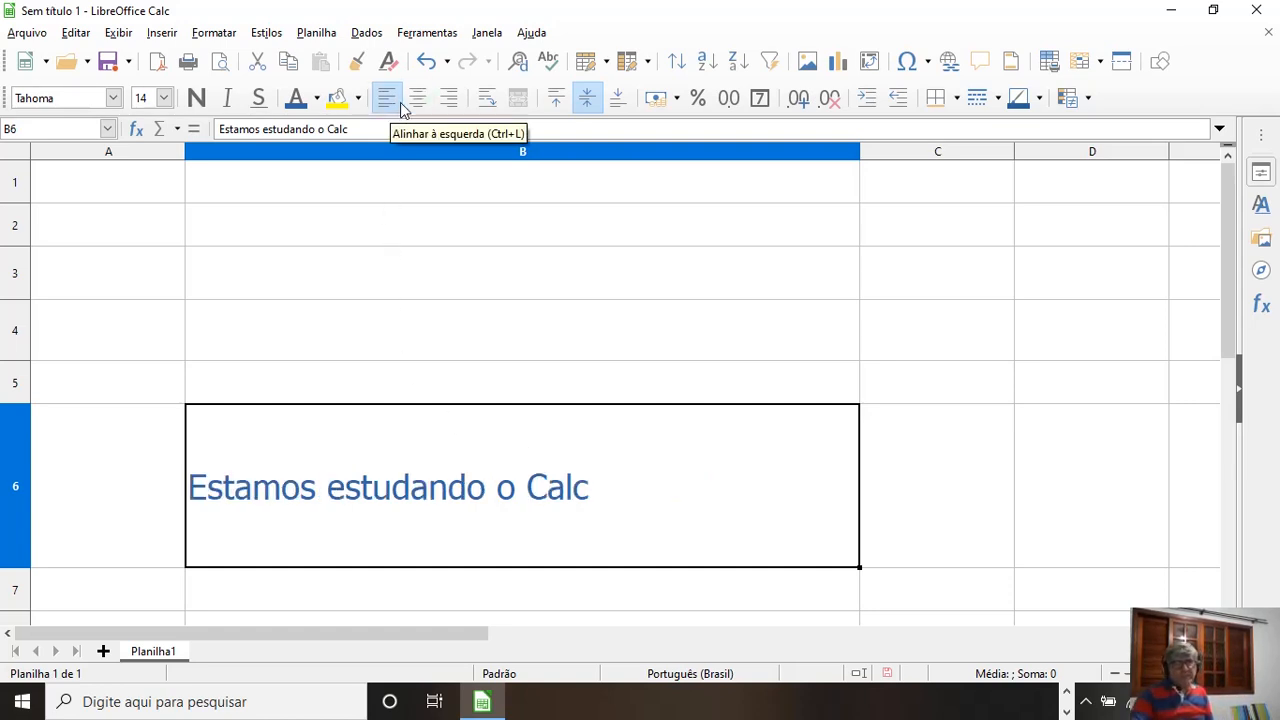
pyautogui.click(418, 98)
pyautogui.click(447, 98)
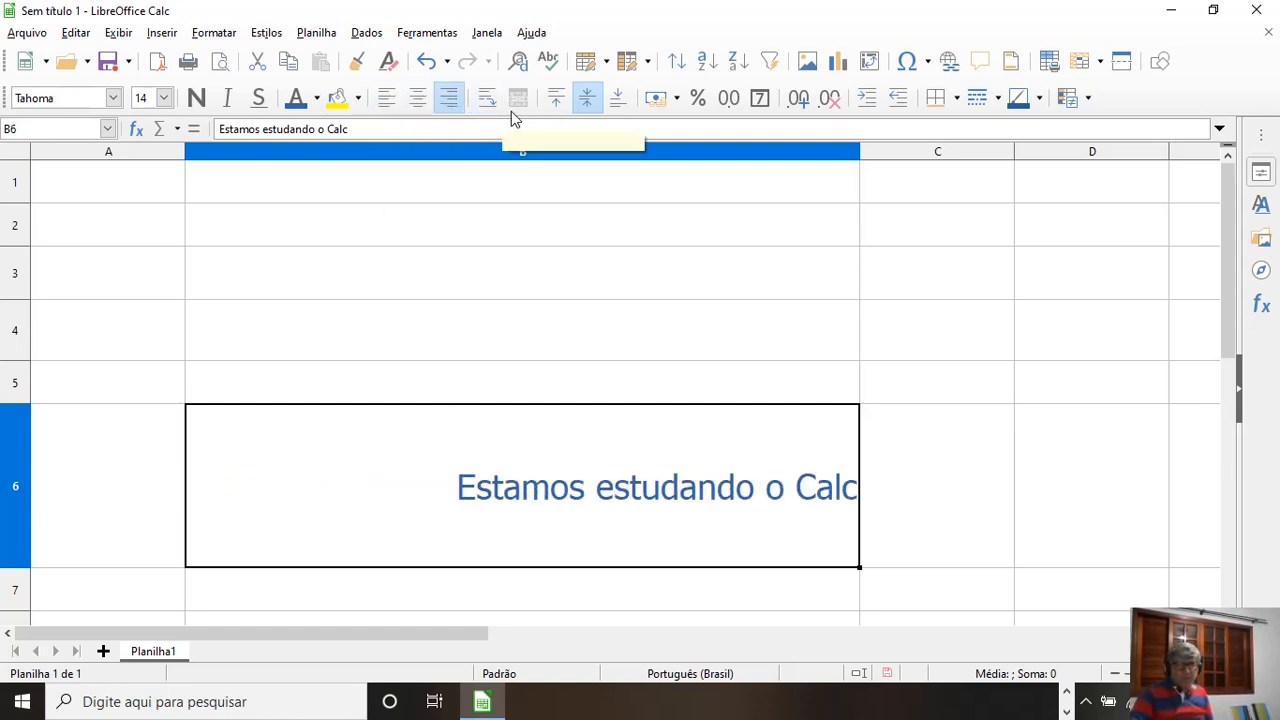
# Step: Align the B6 text vertically to the top and middle, ending with bottom
pyautogui.click(560, 105)
pyautogui.click(588, 100)
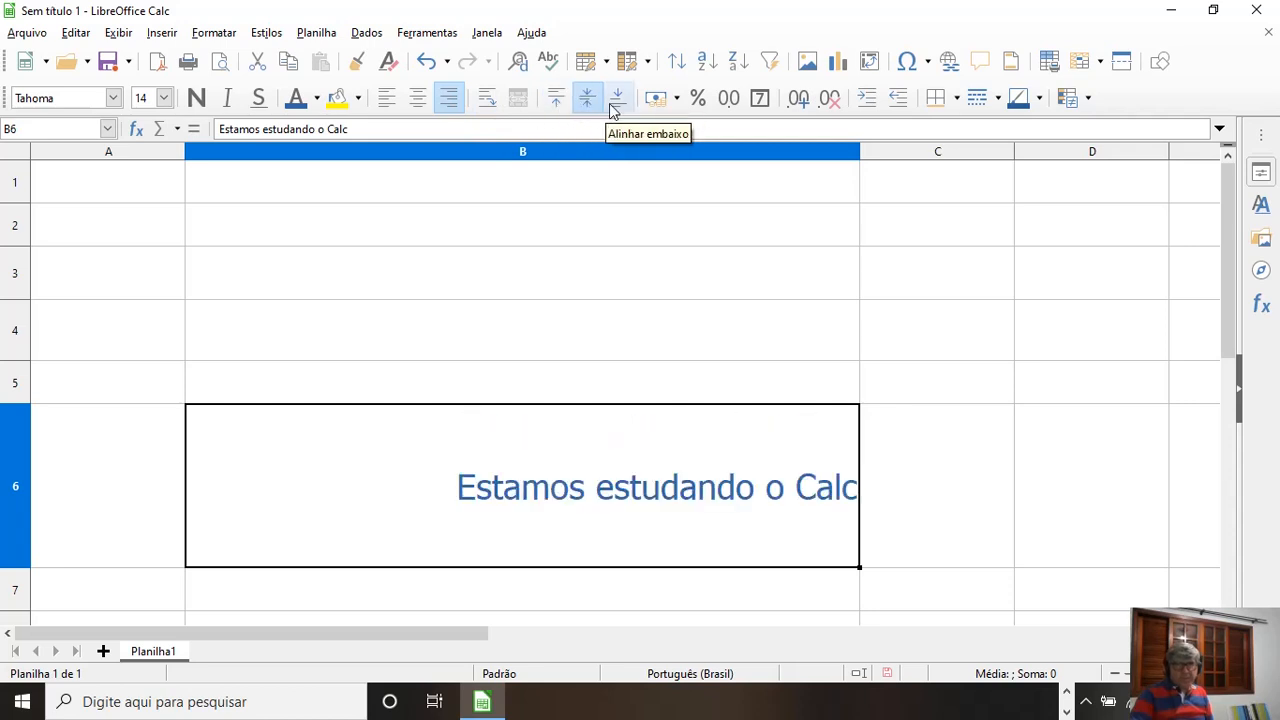
pyautogui.click(617, 100)
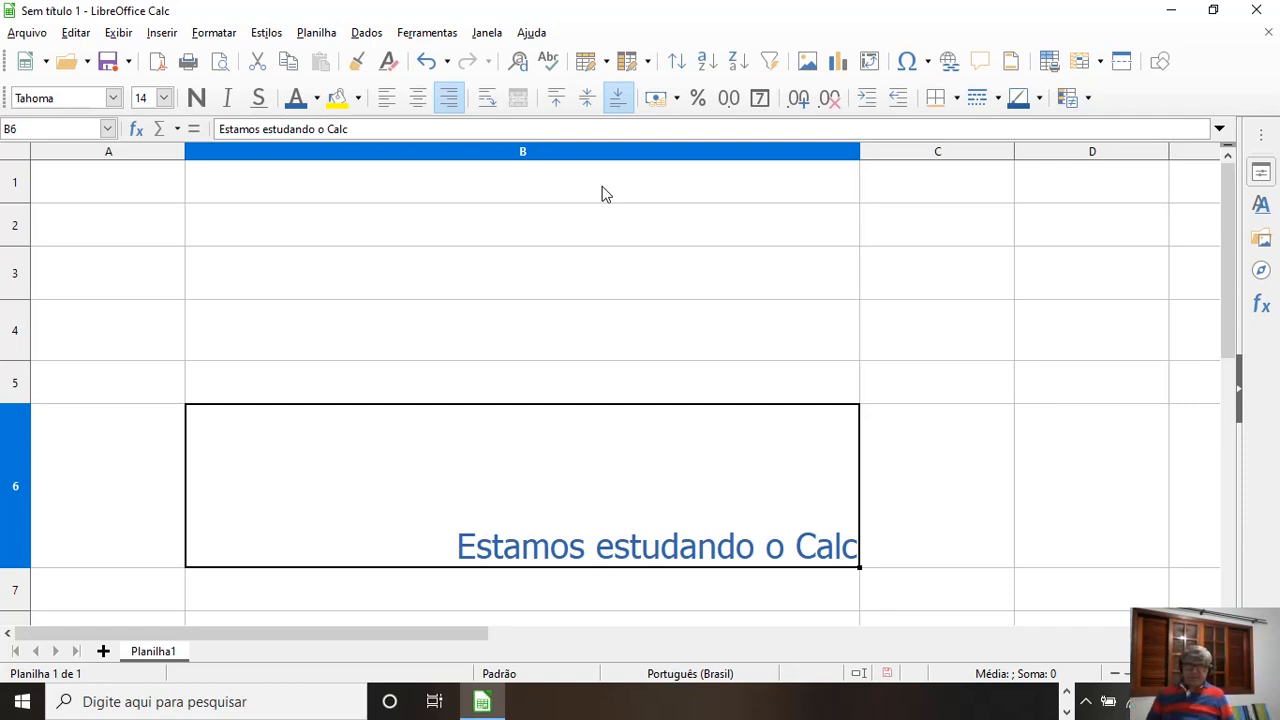
pyautogui.click(451, 277)
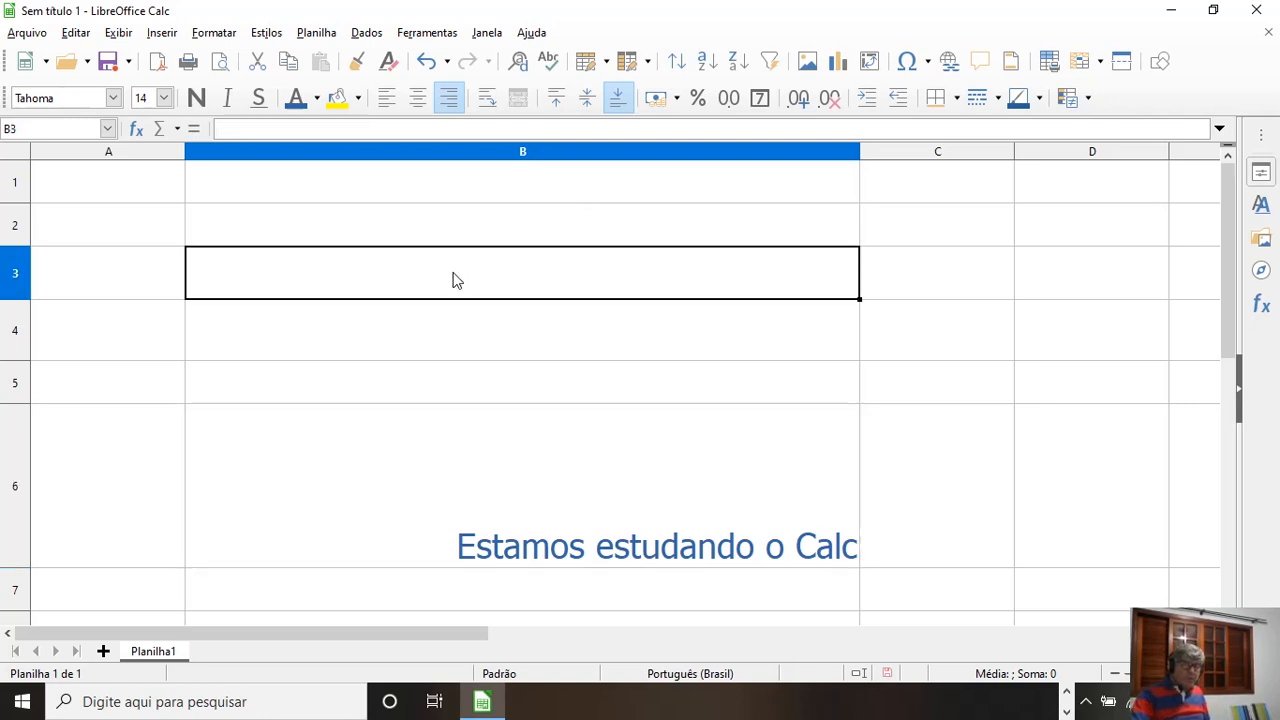
# Step: Narrow column B considerably and delete the text in B6
pyautogui.moveTo(862, 156); pyautogui.dragTo(416, 160)
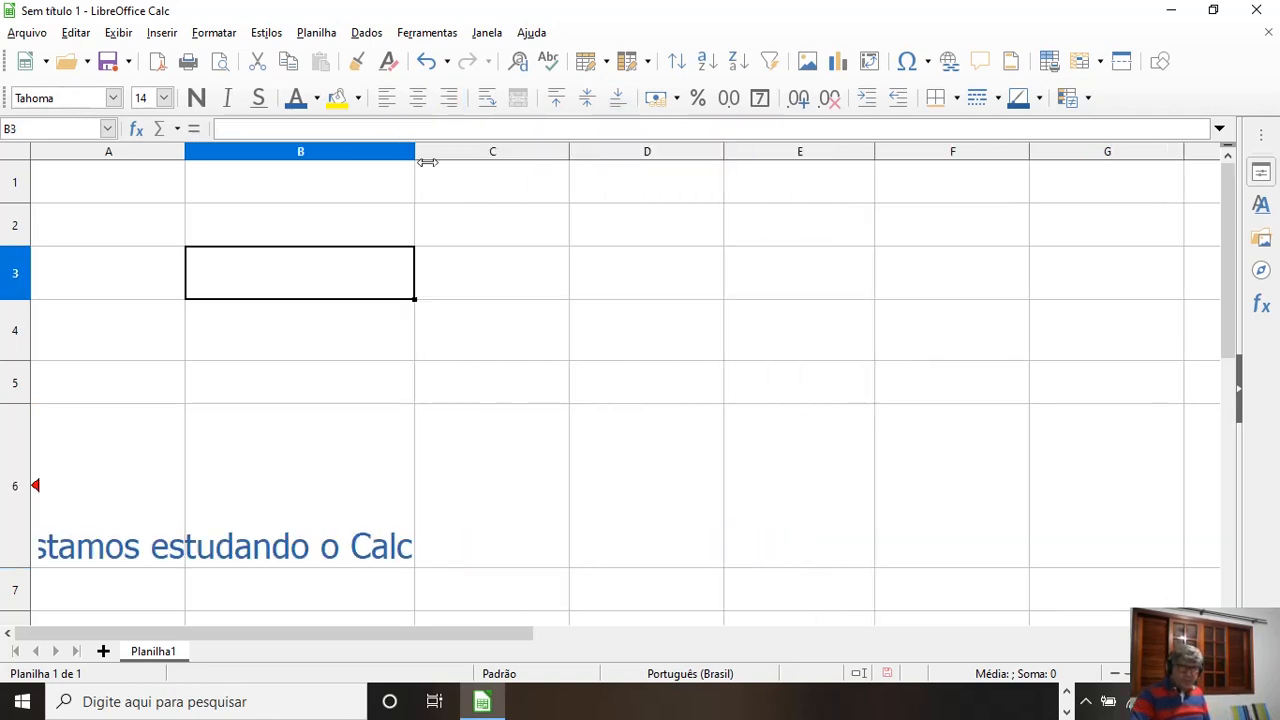
pyautogui.click(205, 560)
pyautogui.press('Delete')
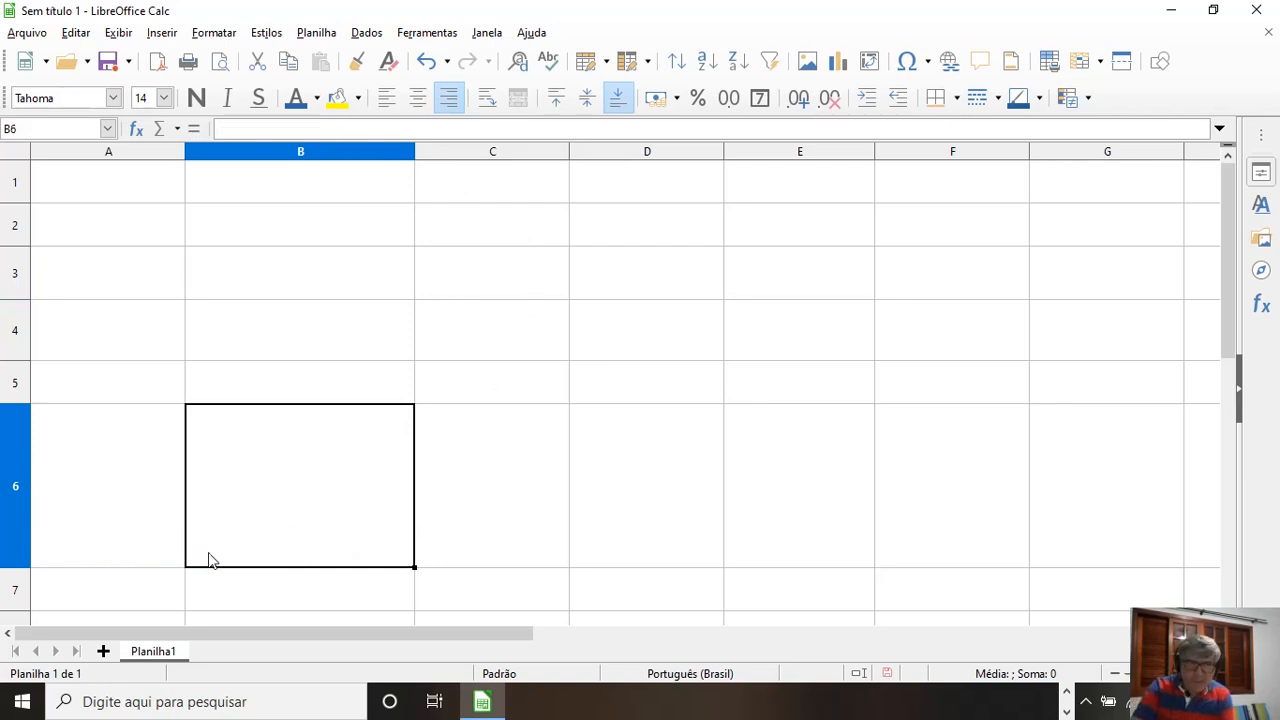
pyautogui.click(266, 328)
# Step: Enter "LibreOffice" in cell D3
pyautogui.click(624, 283)
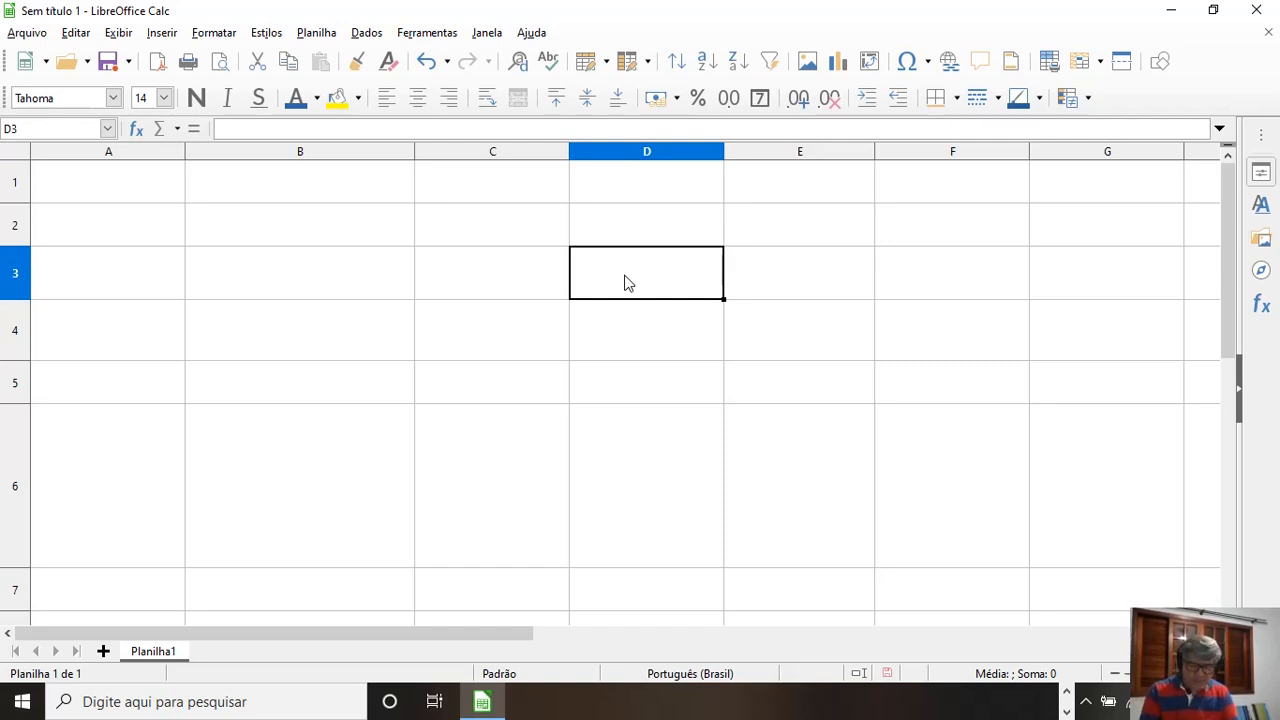
pyautogui.write('L')
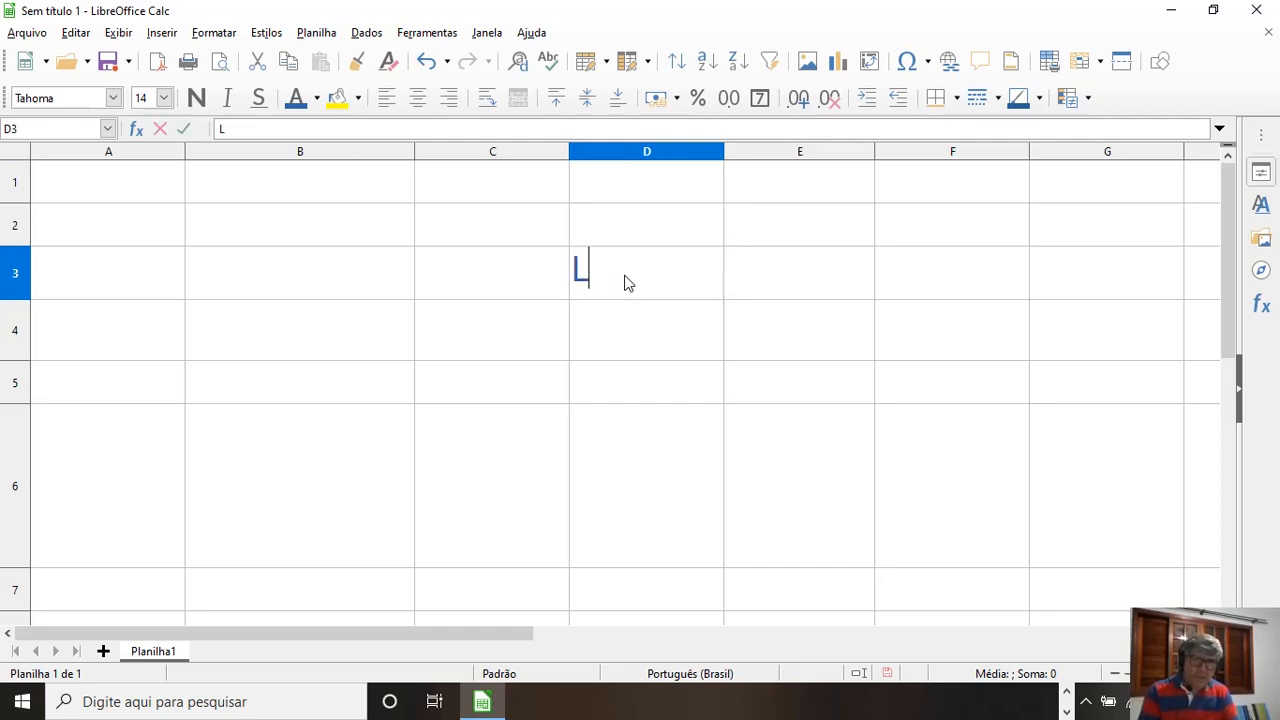
pyautogui.write('ibreOffice')
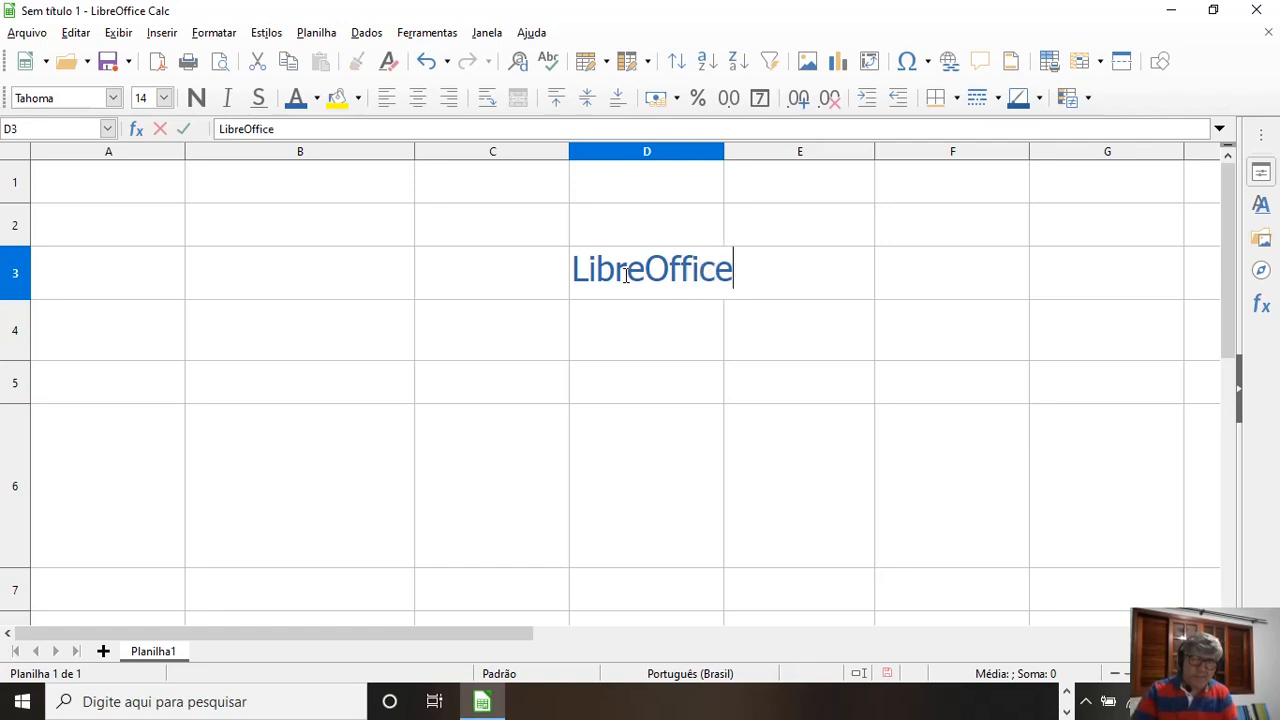
pyautogui.click(911, 434)
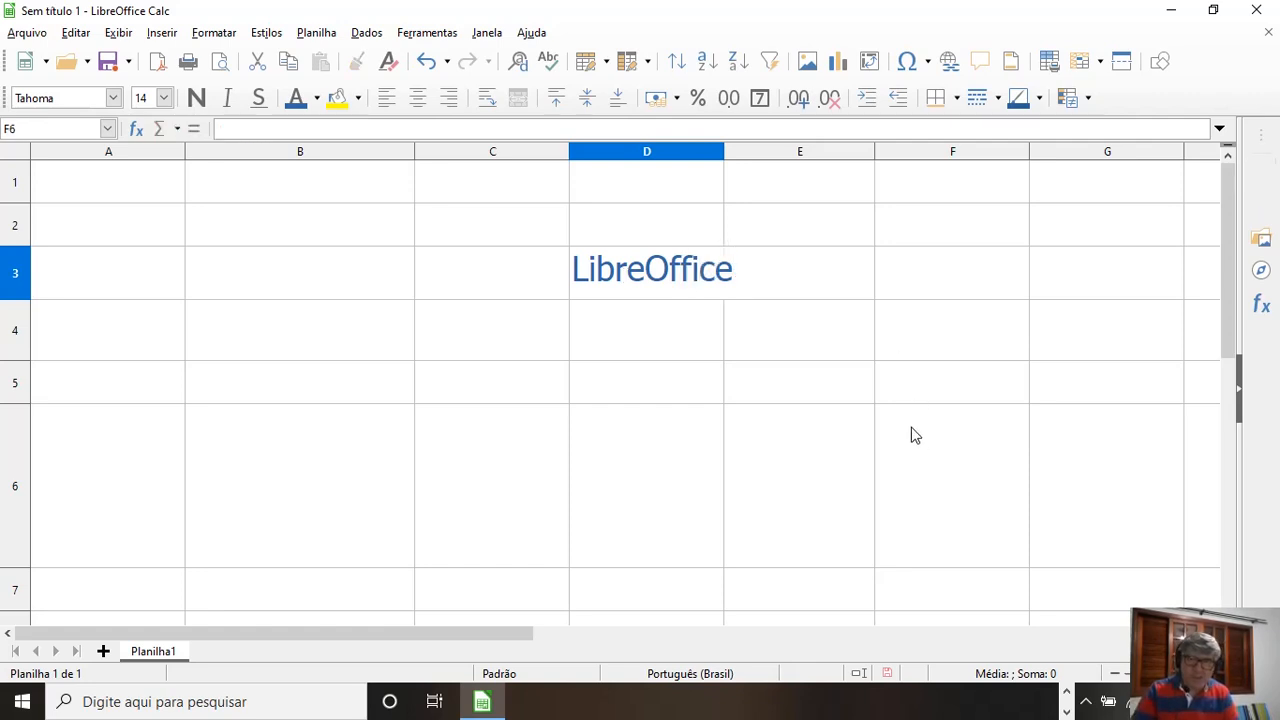
# Step: Fit the width of column D automatically to the LibreOffice text
pyautogui.click(716, 290)
pyautogui.doubleClick(725, 156)
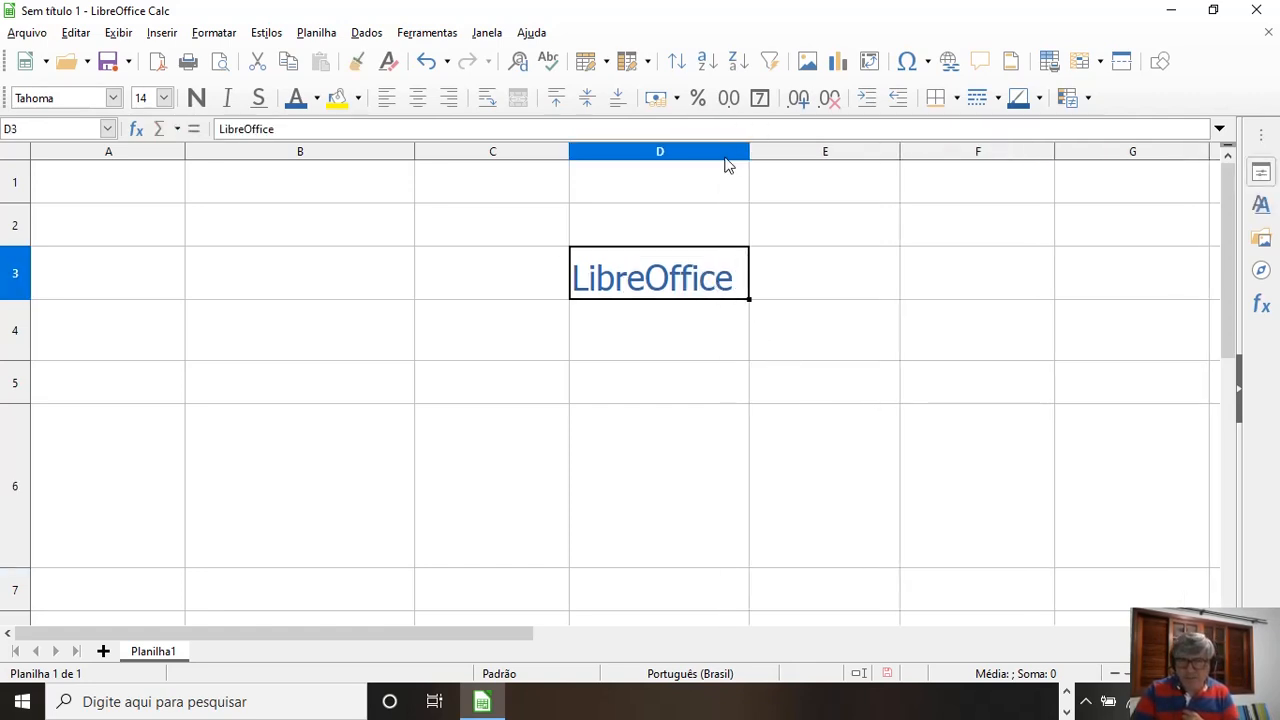
pyautogui.click(740, 335)
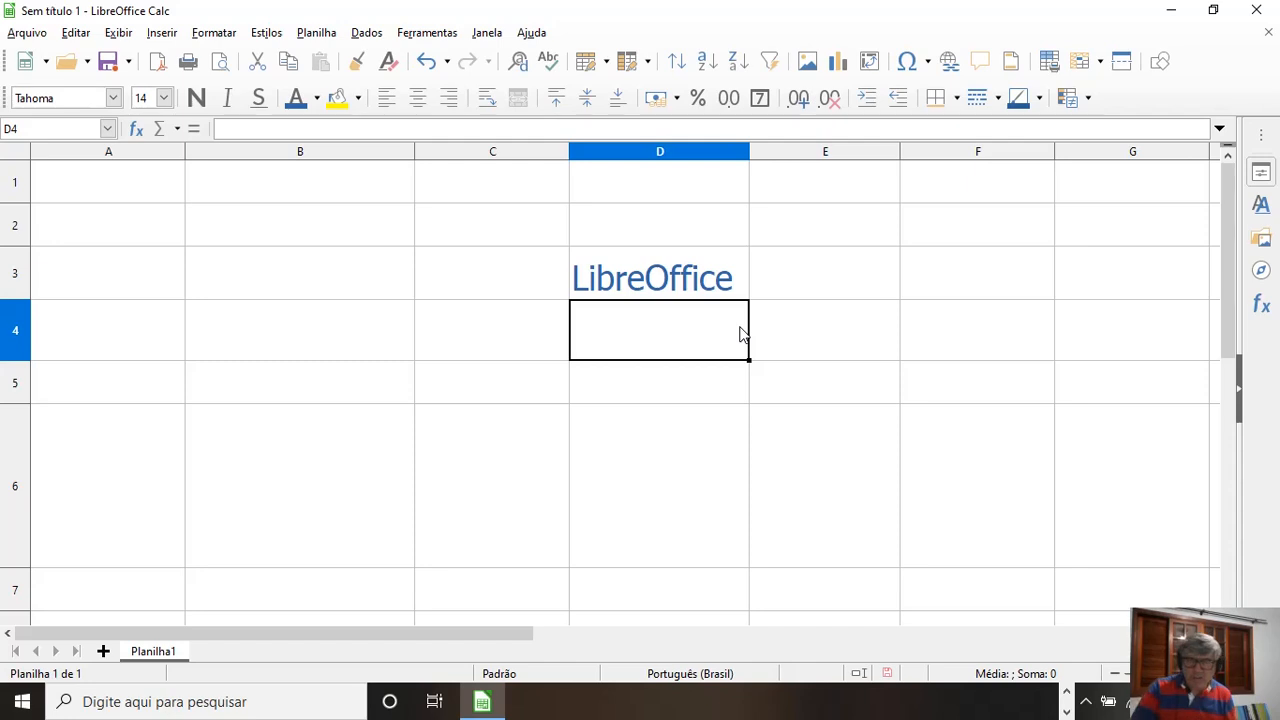
pyautogui.click(695, 288)
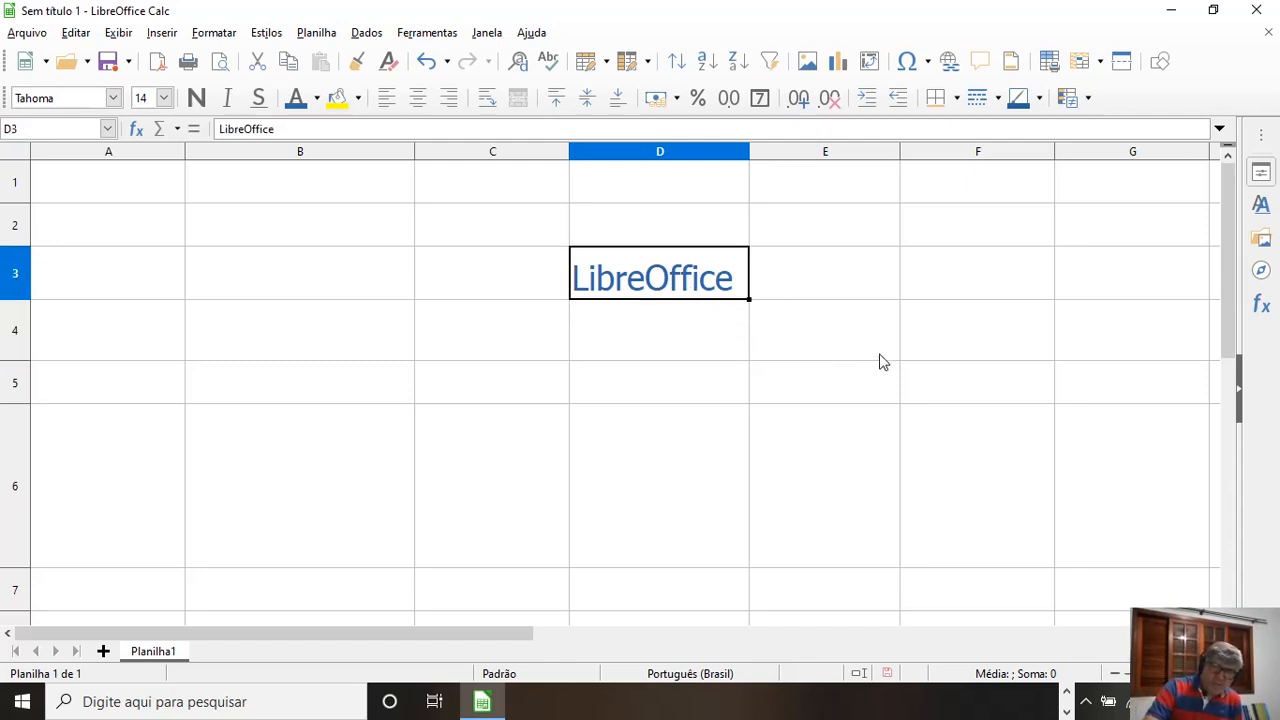
# Step: Enter "Microsoft Office" in cell F4
pyautogui.click(927, 343)
pyautogui.write('Microsoft')
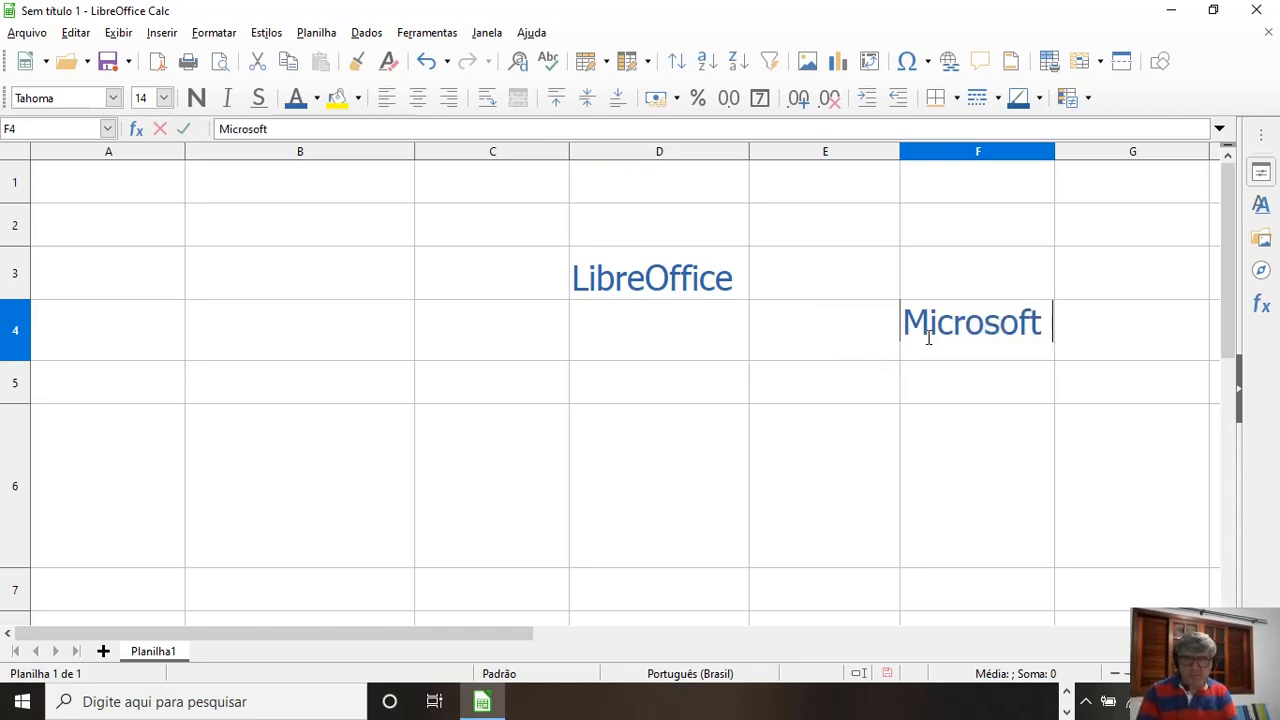
pyautogui.write(' Office')
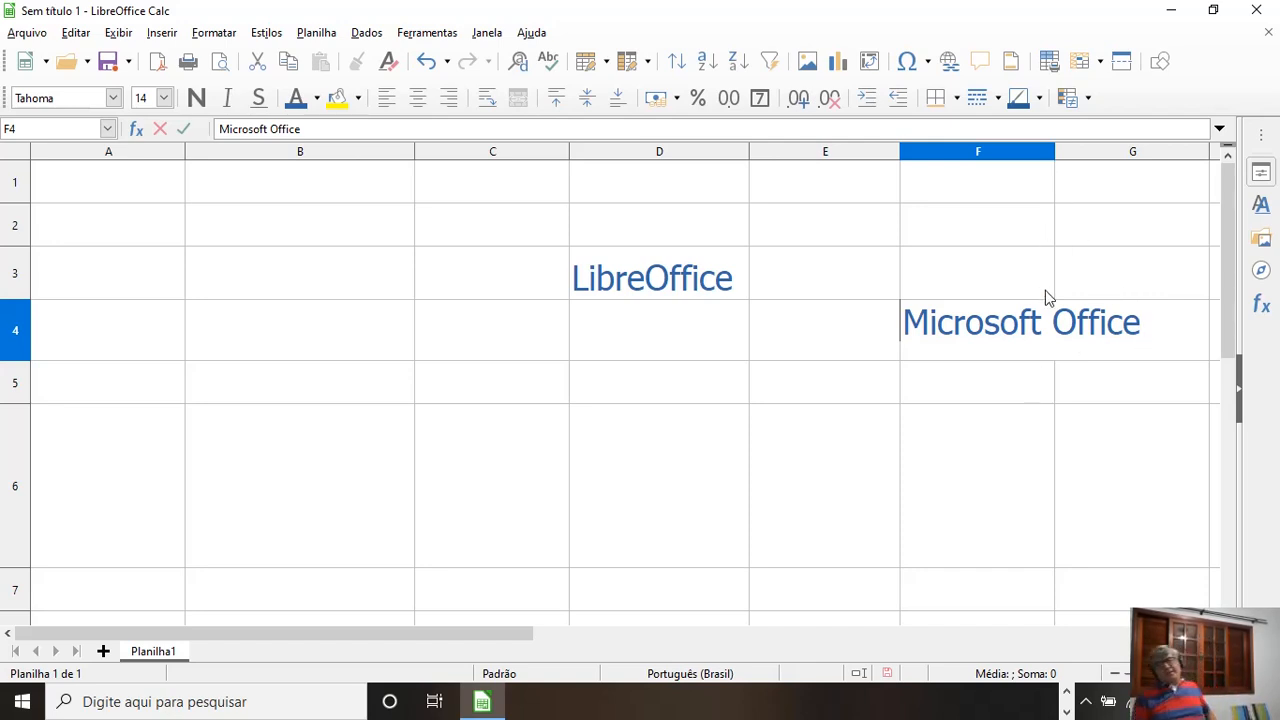
# Step: Fit the width of column F automatically to the Microsoft Office text
pyautogui.click(1058, 160)
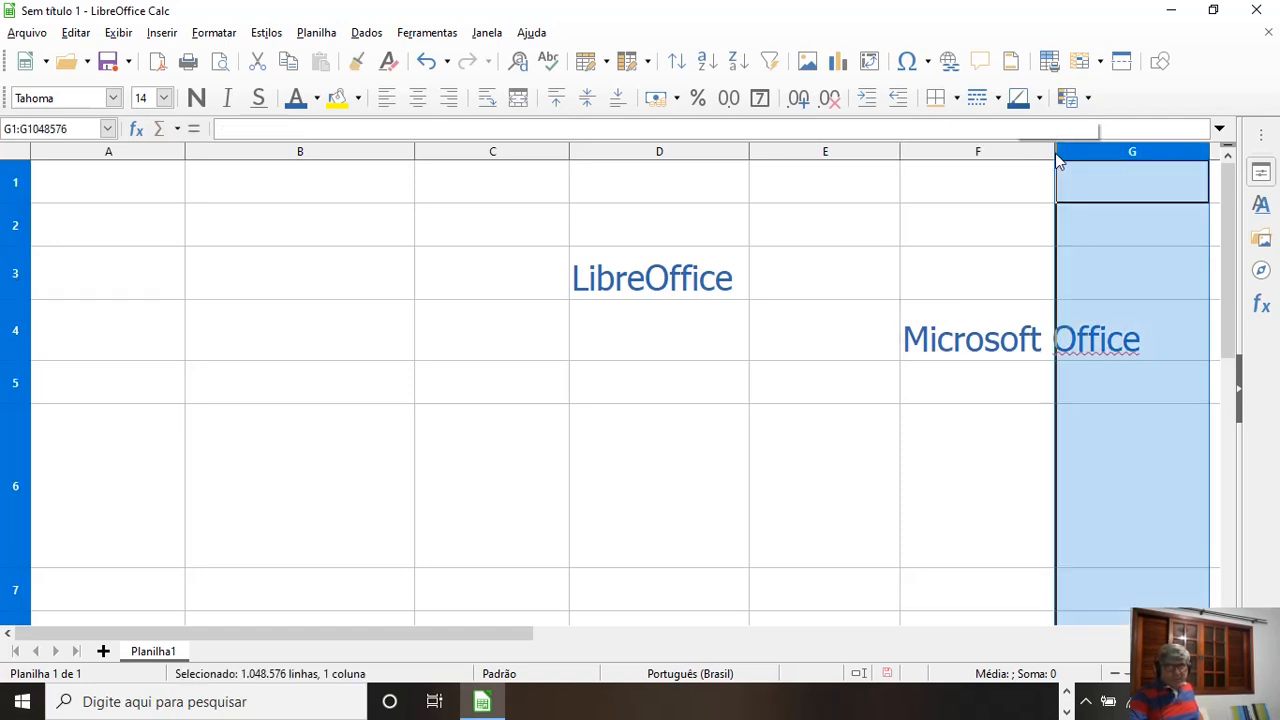
pyautogui.click(1027, 312)
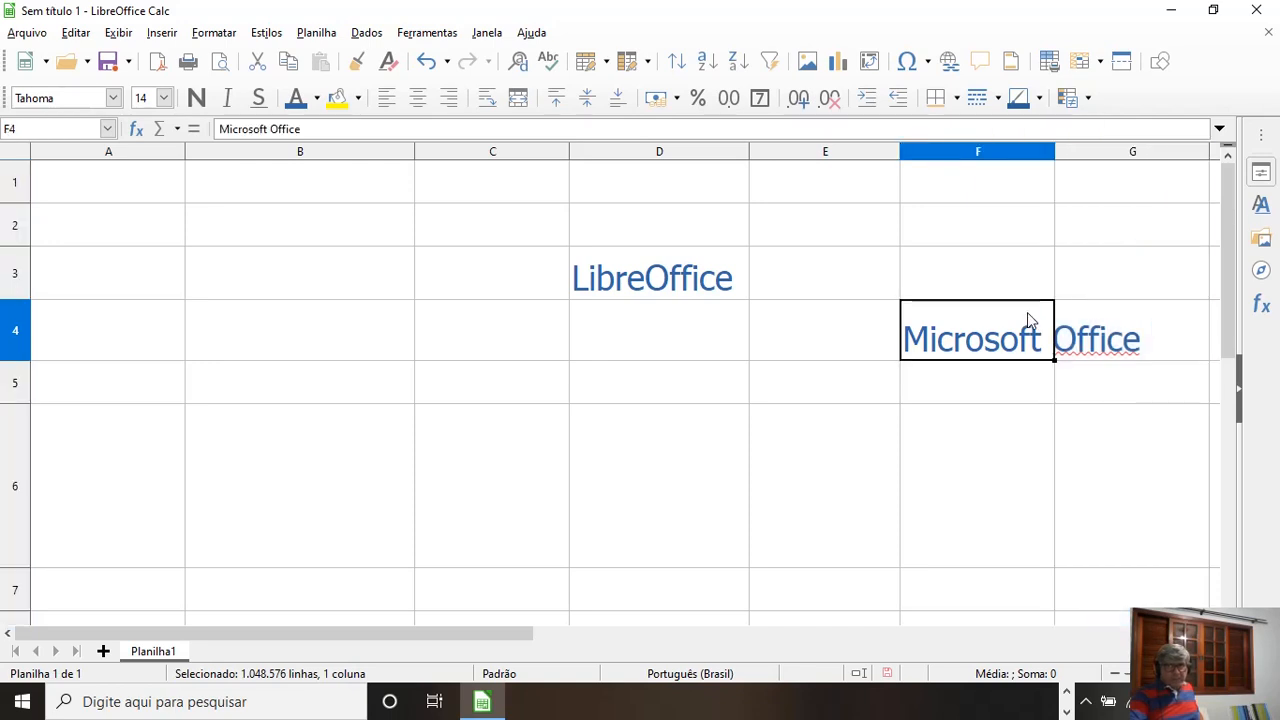
pyautogui.click(1057, 154)
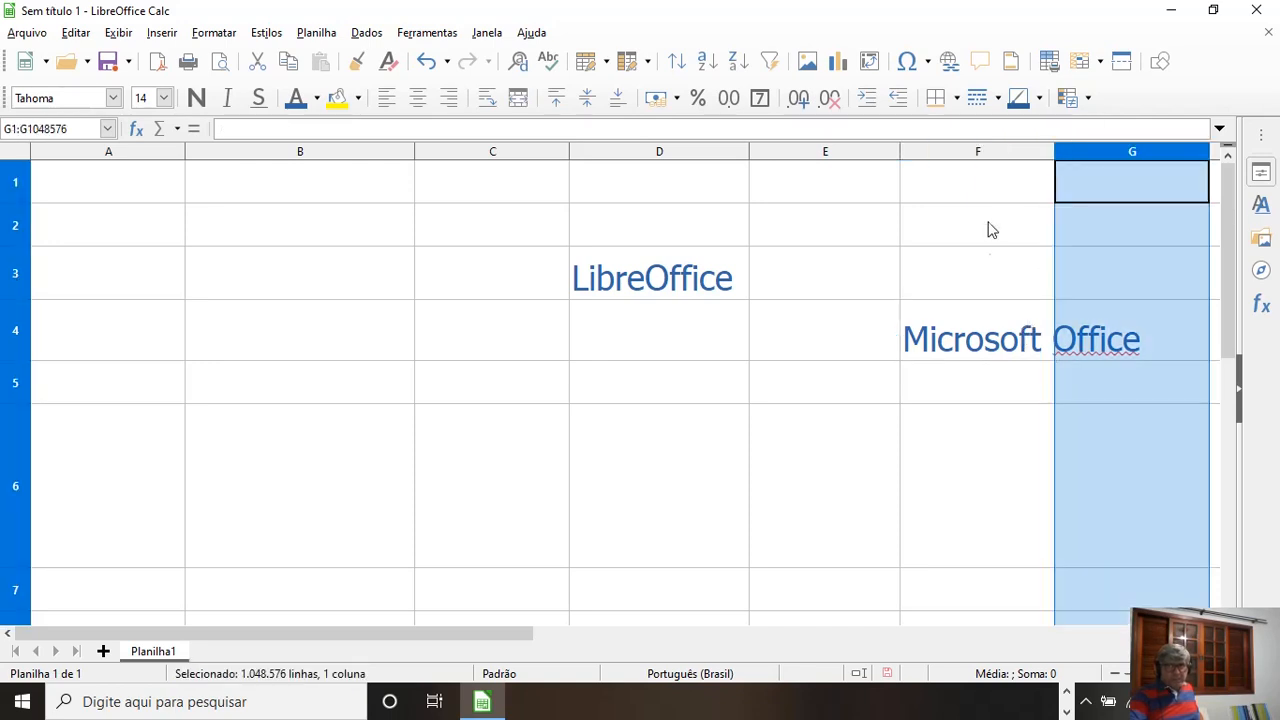
pyautogui.click(989, 322)
pyautogui.doubleClick(1054, 151)
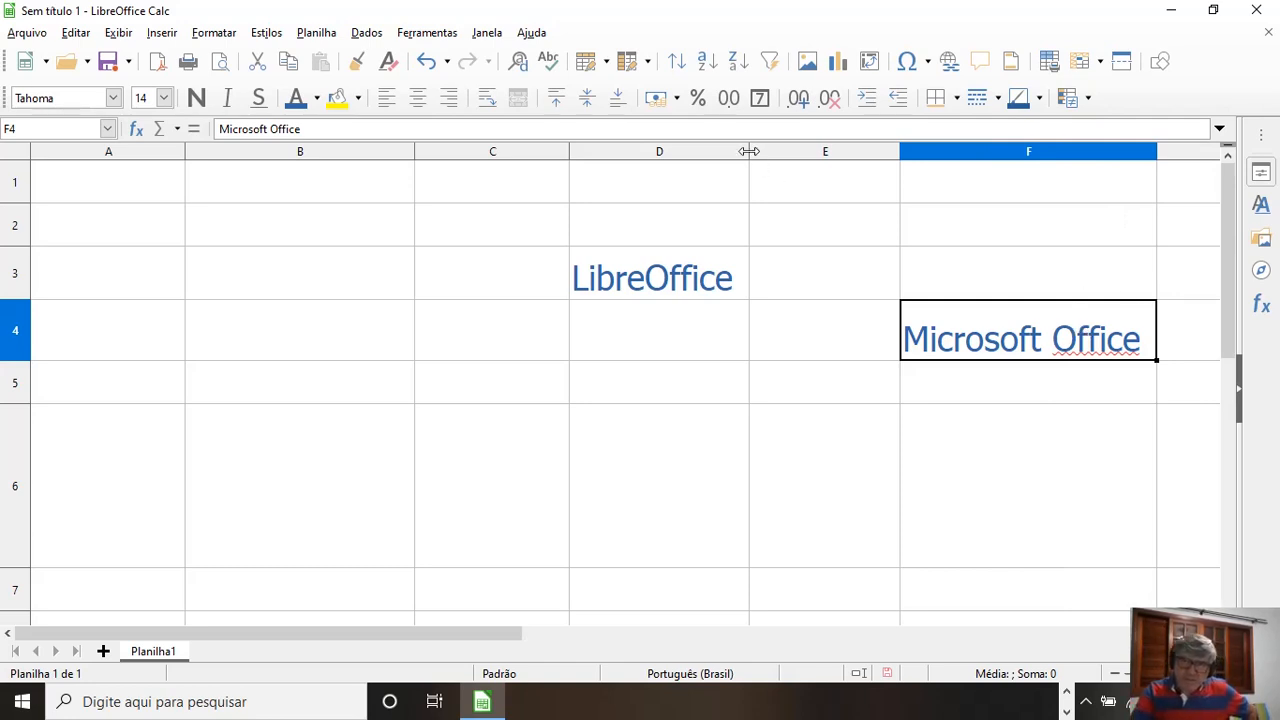
# Step: Narrow column D so its text overflows, and fit its width automatically to the LibreOffice text again
pyautogui.moveTo(749, 151); pyautogui.dragTo(661, 149)
pyautogui.click(603, 305)
pyautogui.click(604, 285)
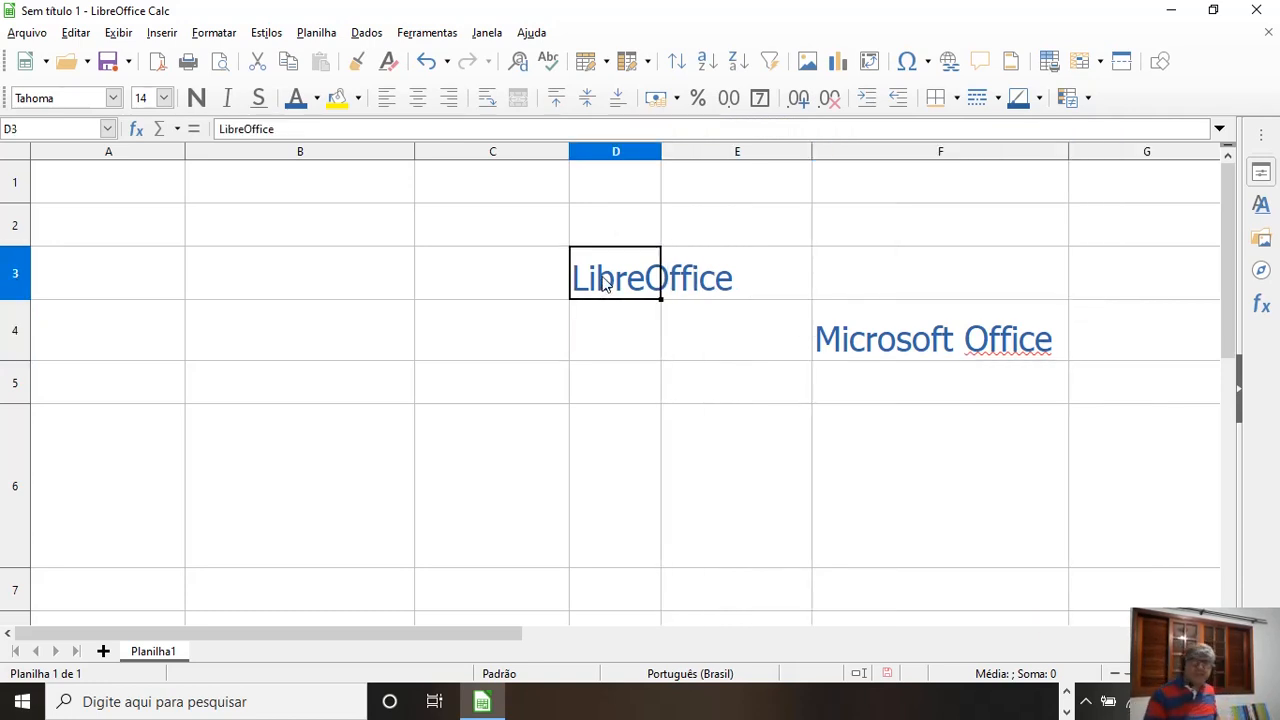
pyautogui.doubleClick(661, 151)
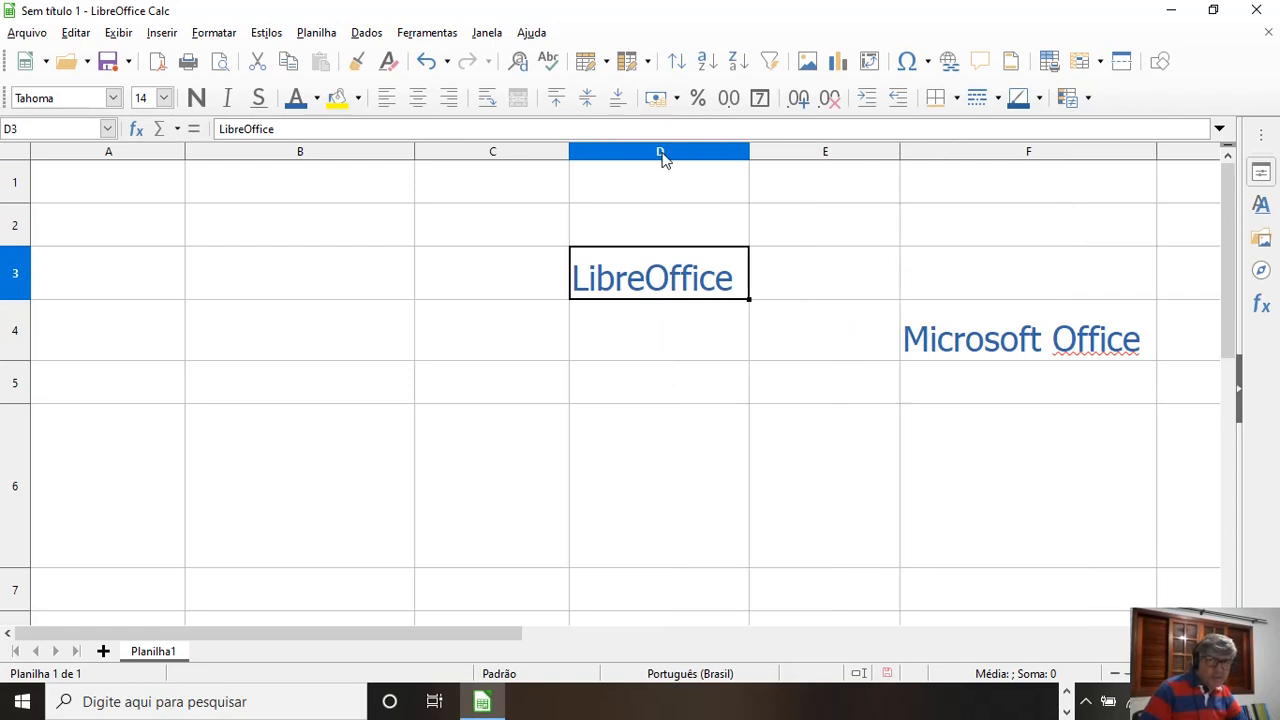
pyautogui.click(258, 378)
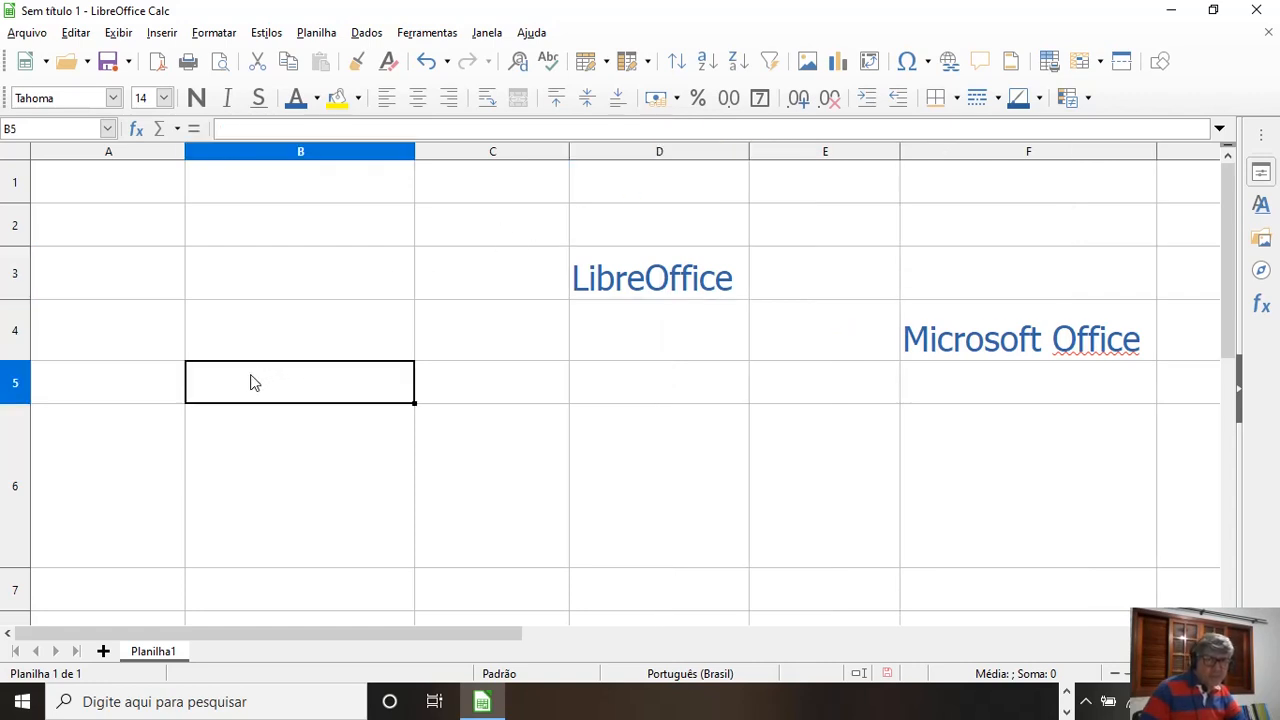
# Step: Enter "O Brasil é o maior país em extensão da América do Sul" in cell B23
pyautogui.scroll(-5, 537, 489)
pyautogui.click(310, 490)
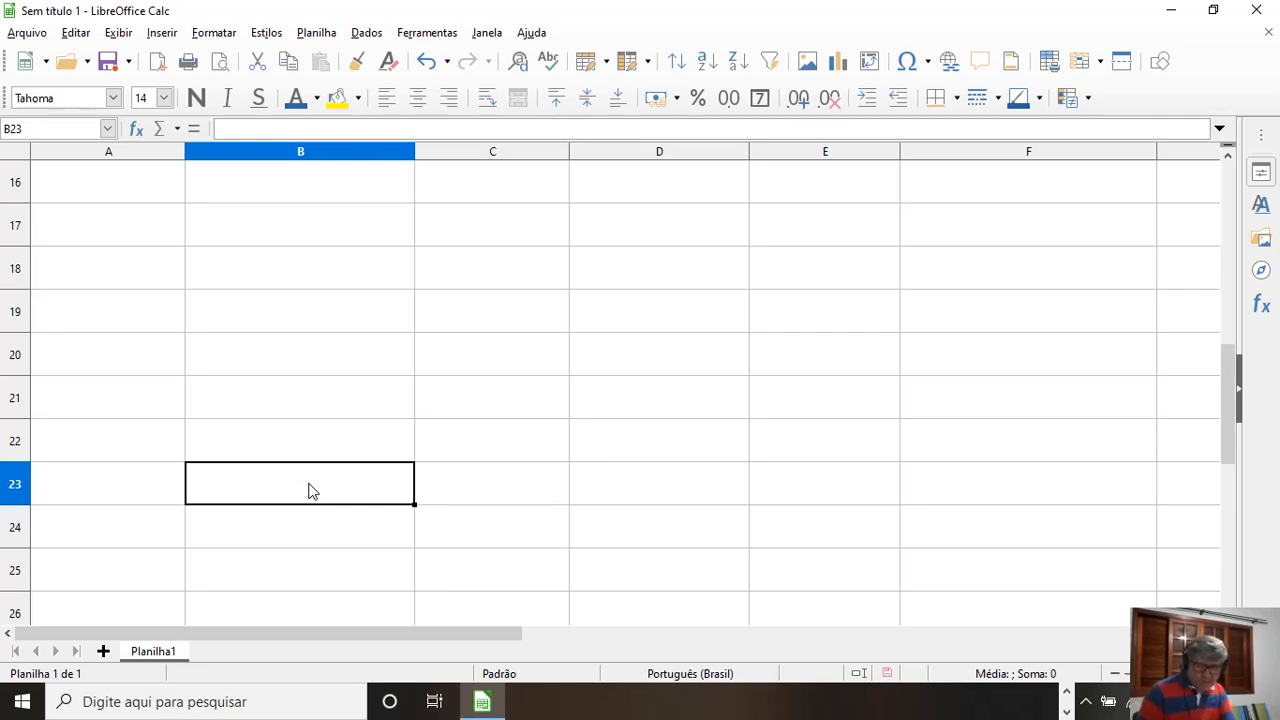
pyautogui.write('O B')
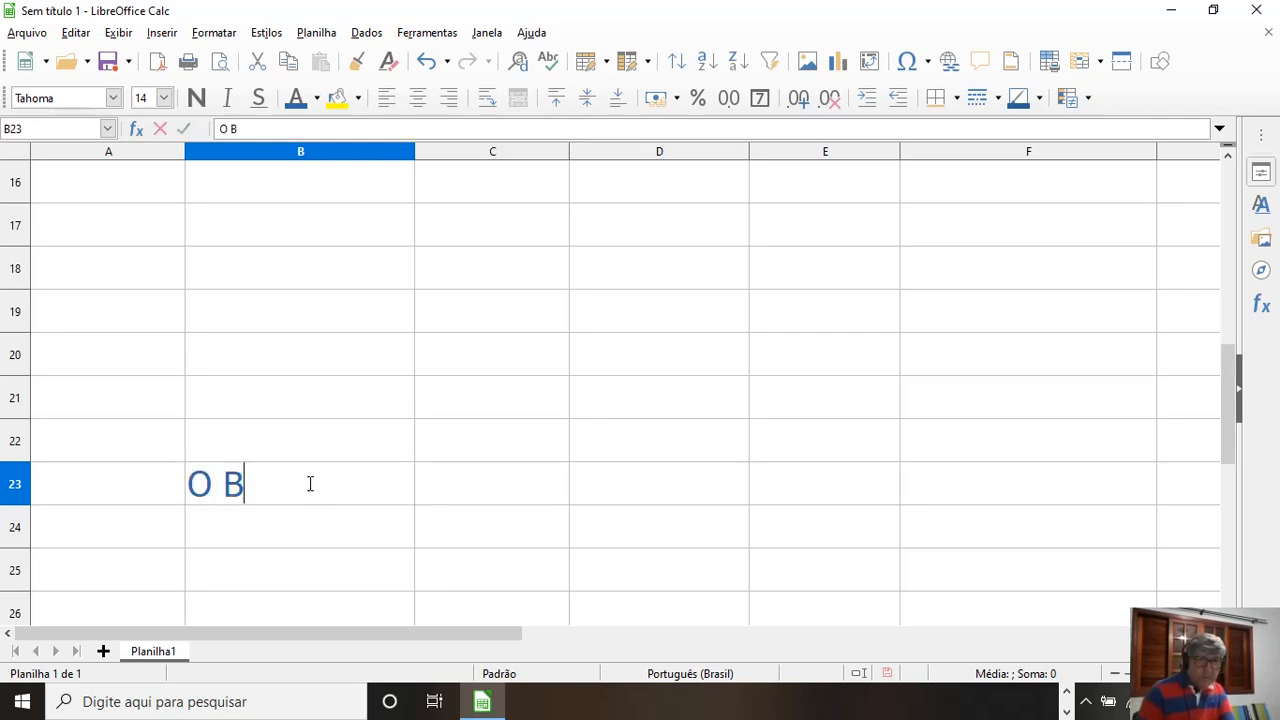
pyautogui.write('rasil é')
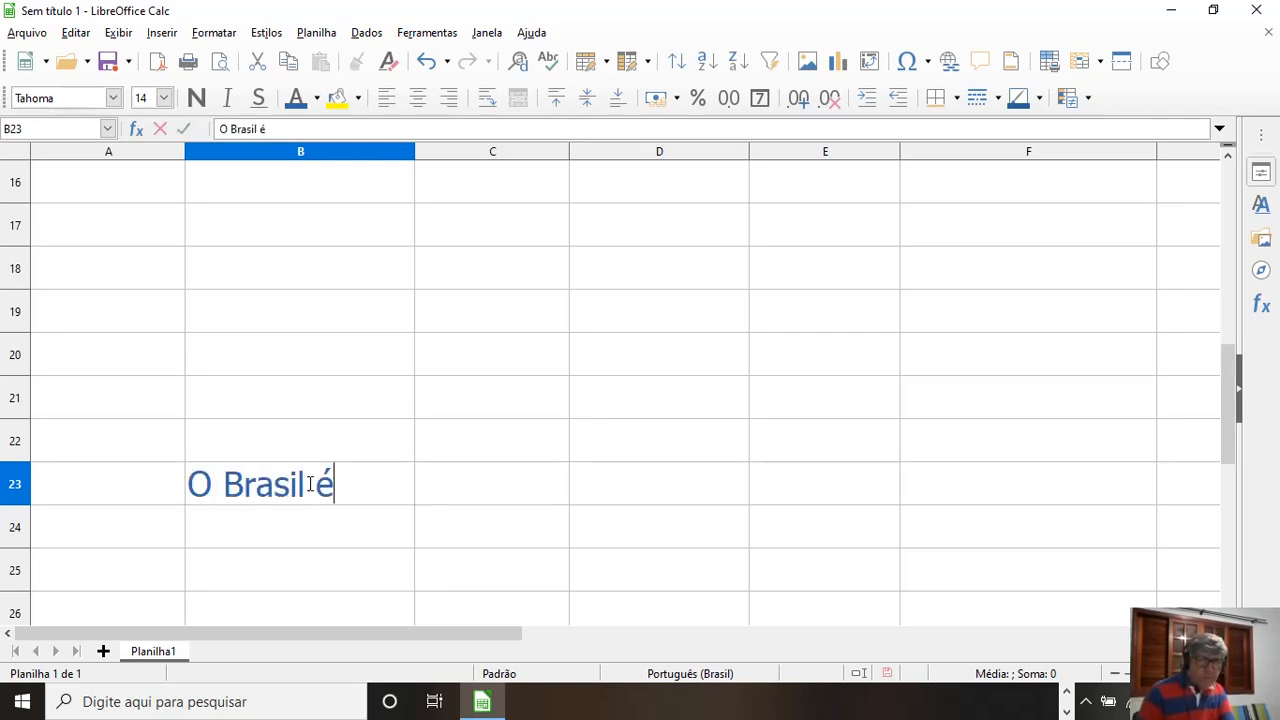
pyautogui.write(' o maior ma')
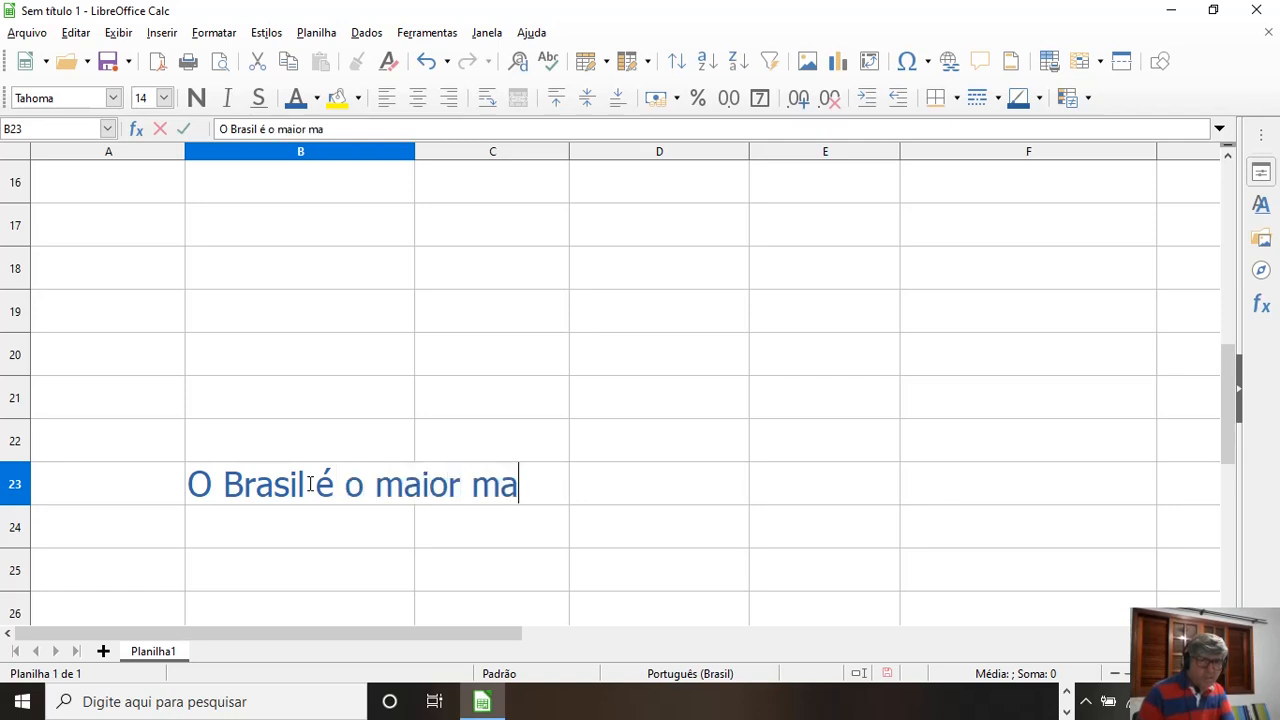
pyautogui.press('BackSpace')
pyautogui.press('BackSpace')
pyautogui.write('país em')
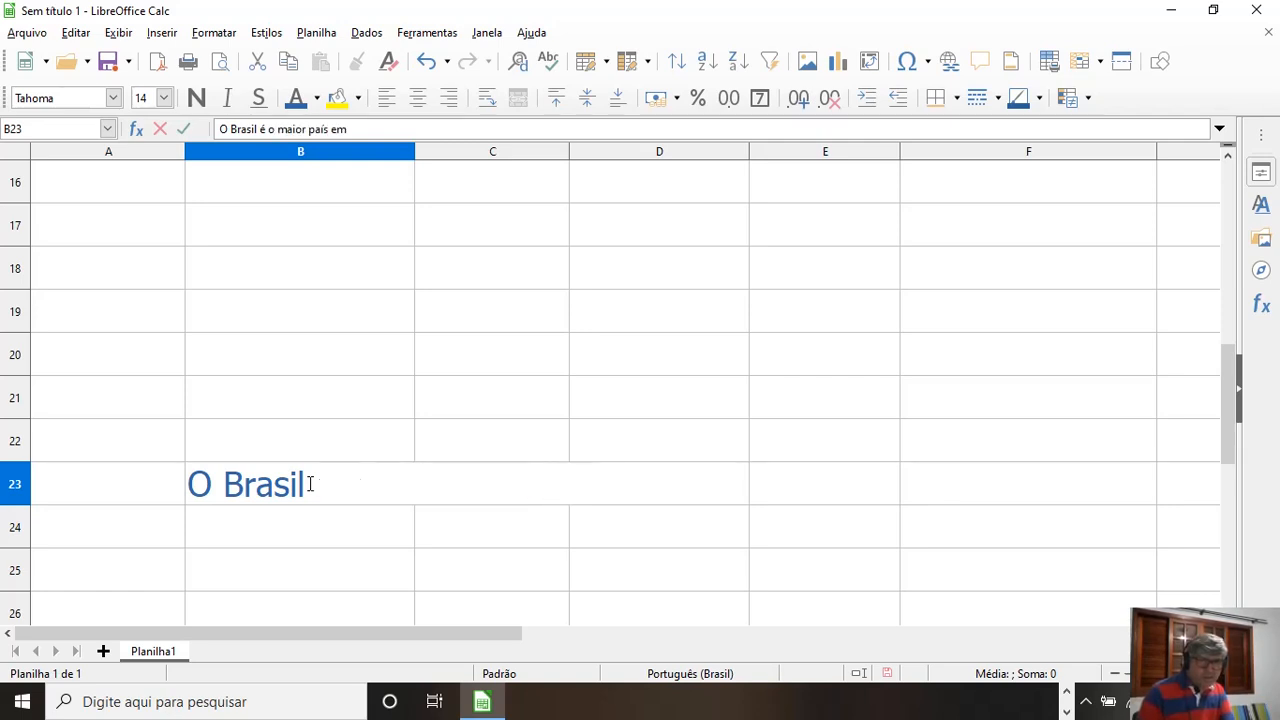
pyautogui.write(' extensão e p')
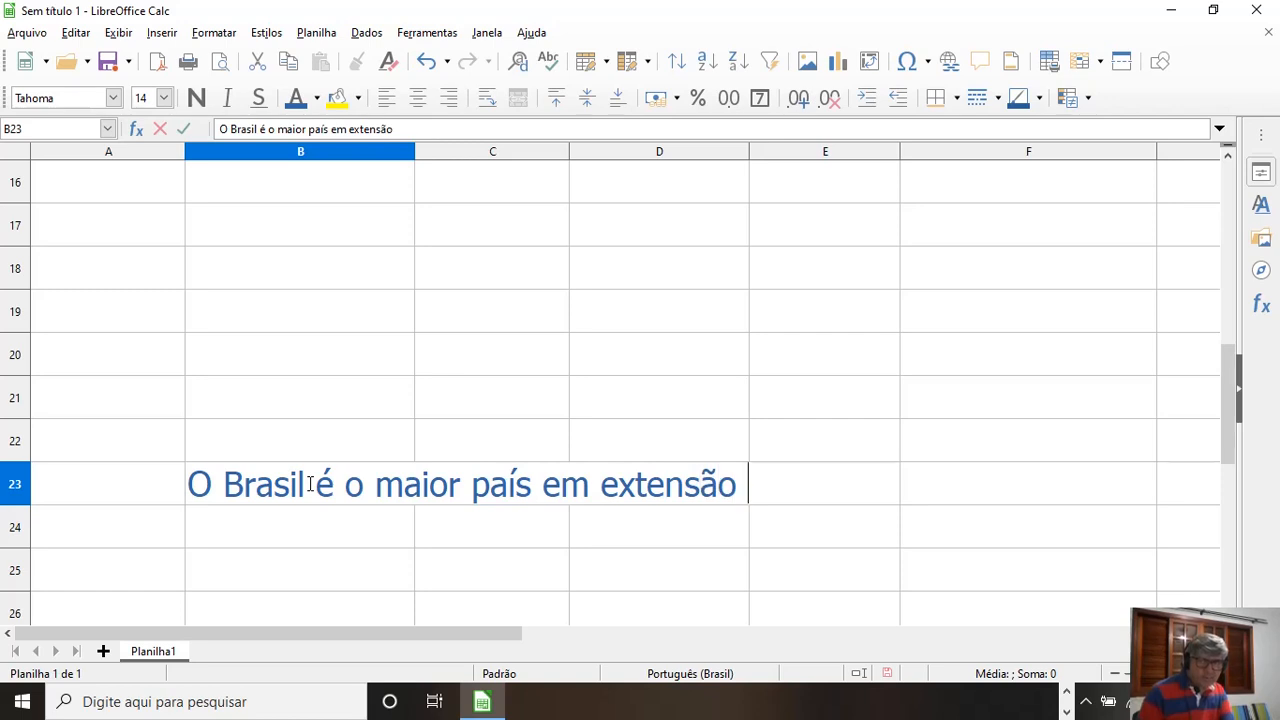
pyautogui.press('BackSpace')
pyautogui.press('BackSpace')
pyautogui.press('BackSpace')
pyautogui.write('da América do Sulo')
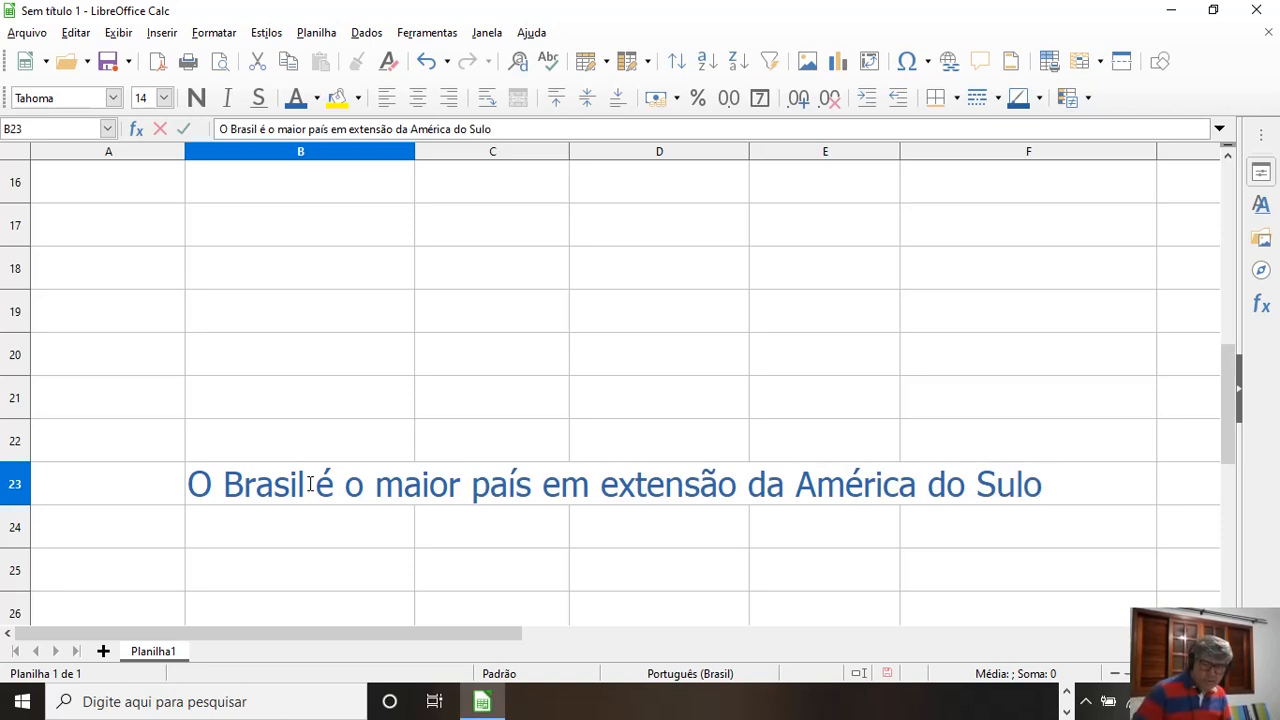
pyautogui.press('BackSpace')
pyautogui.click(293, 543)
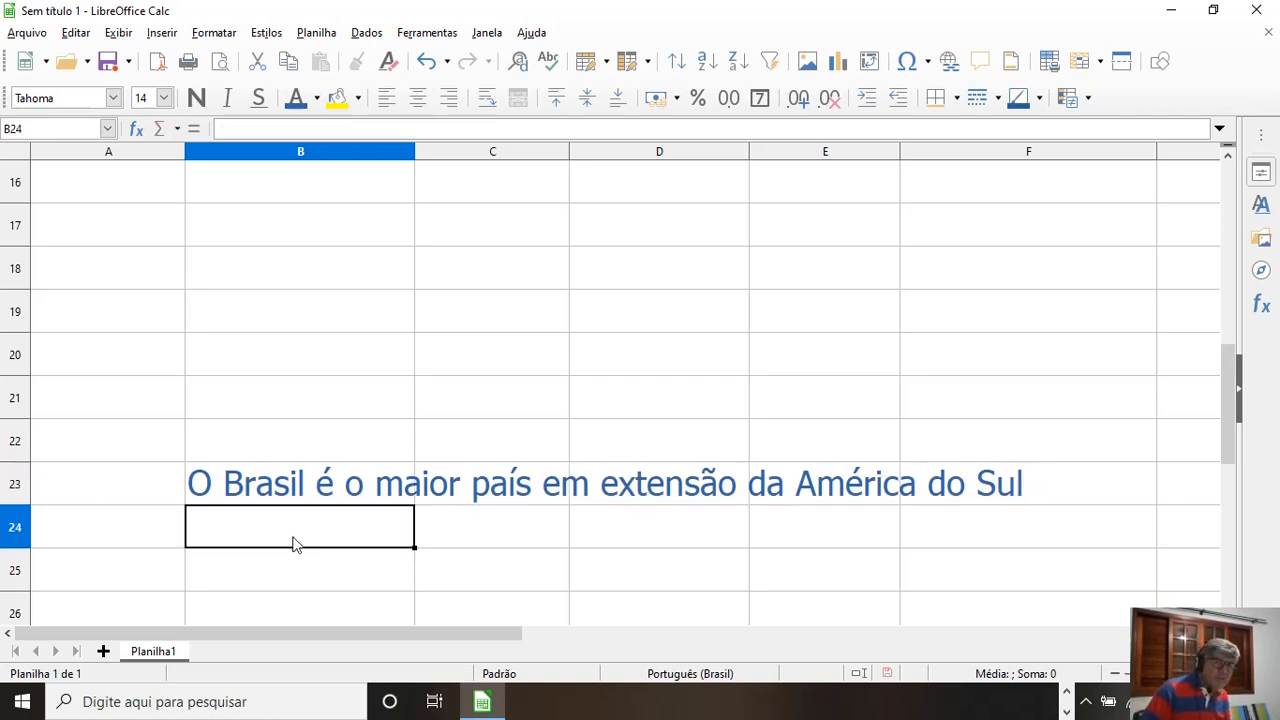
# Step: Set the font size of the sentence in cell B23 to 10
pyautogui.click(298, 488)
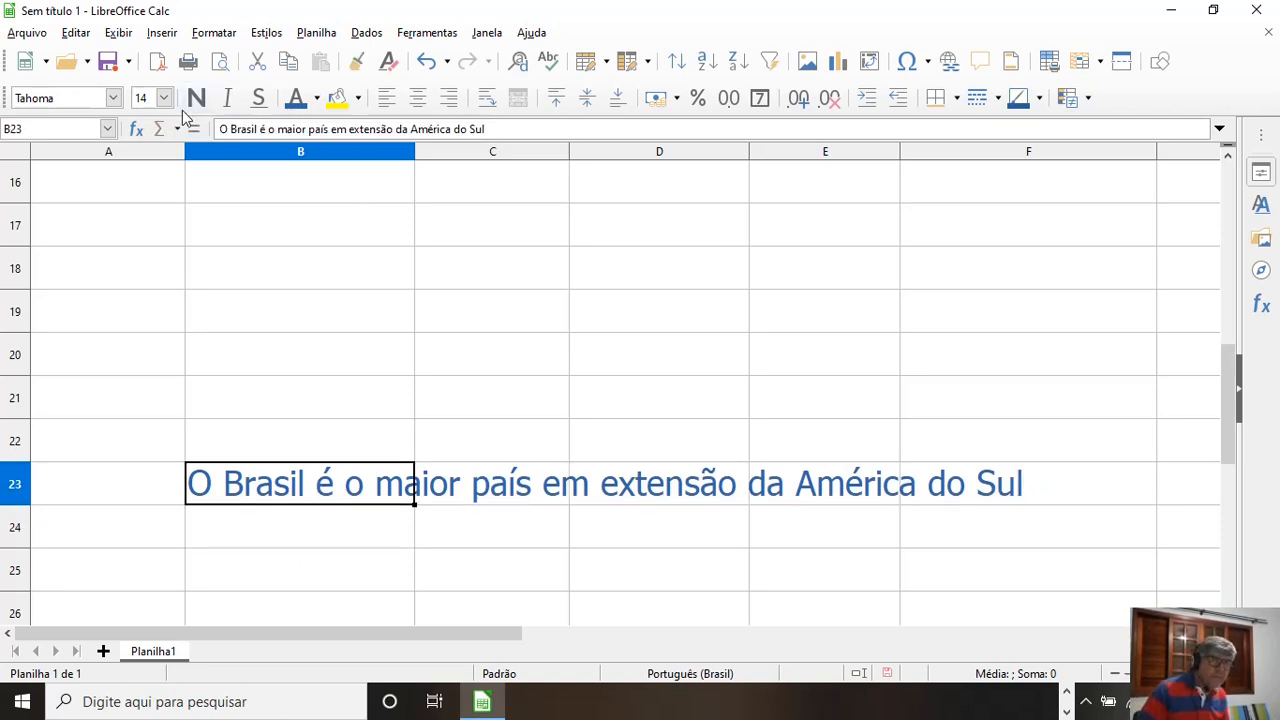
pyautogui.click(164, 97)
pyautogui.click(145, 127)
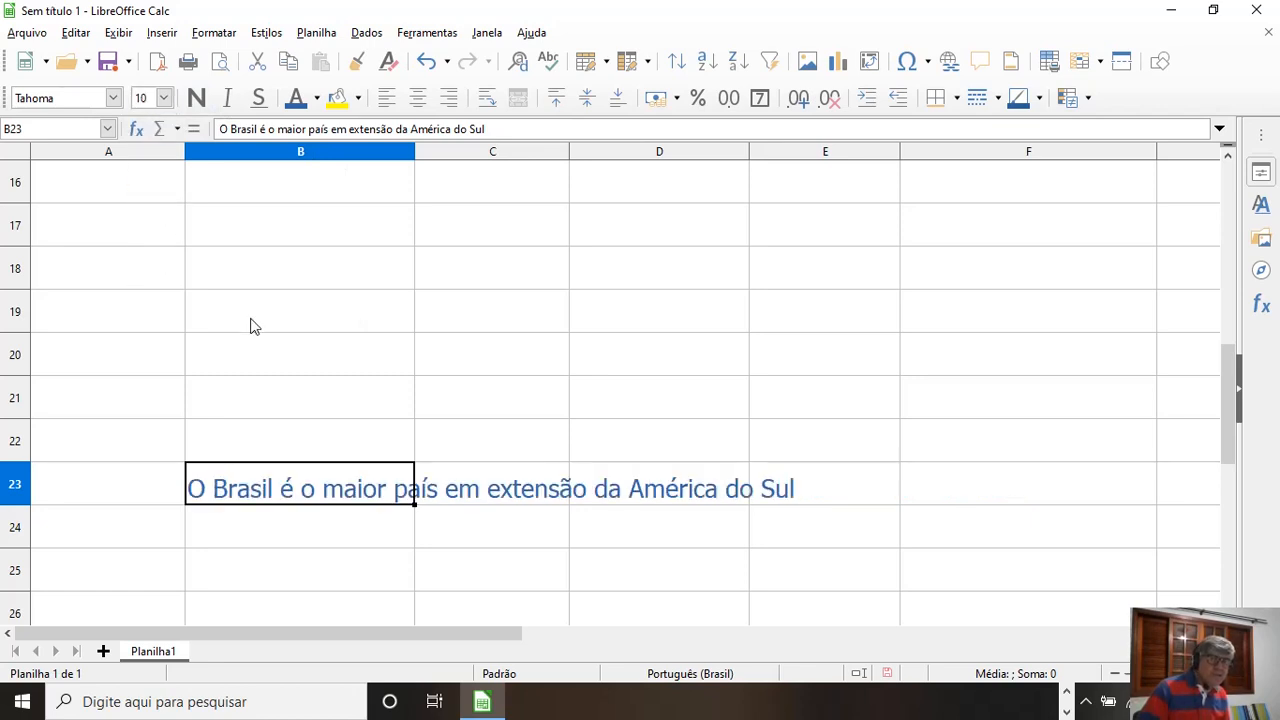
pyautogui.click(340, 551)
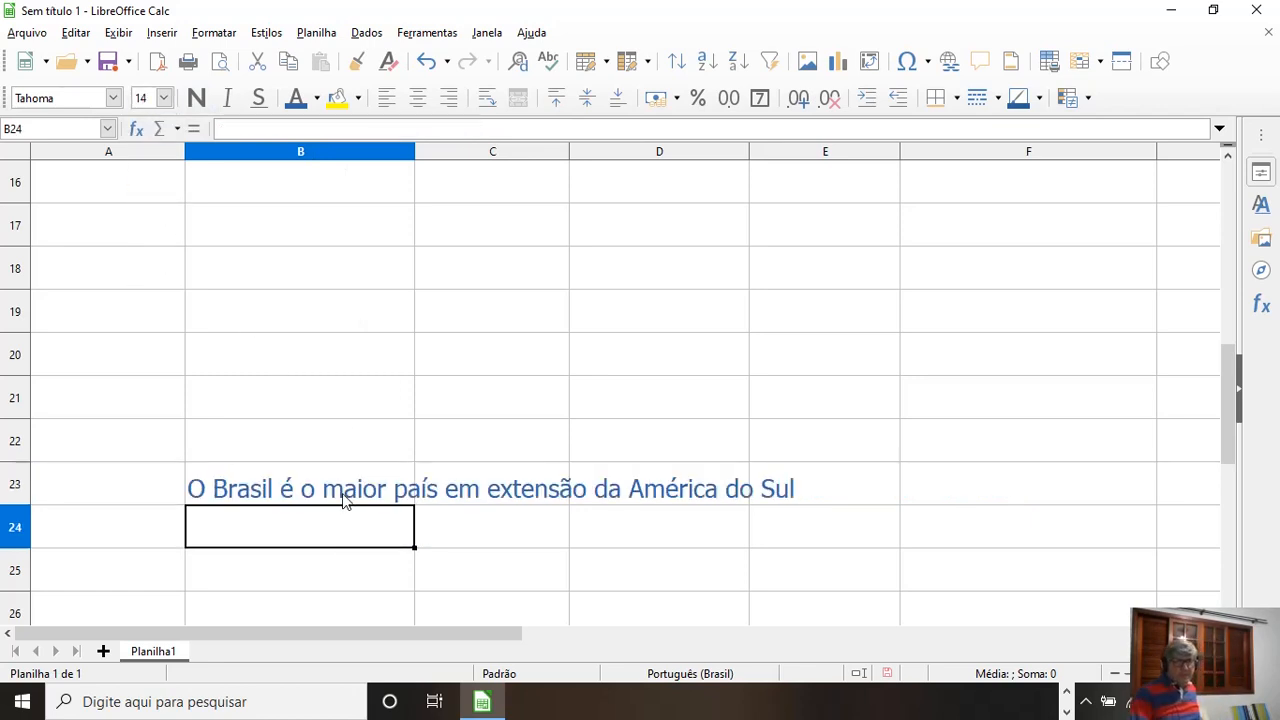
pyautogui.click(345, 495)
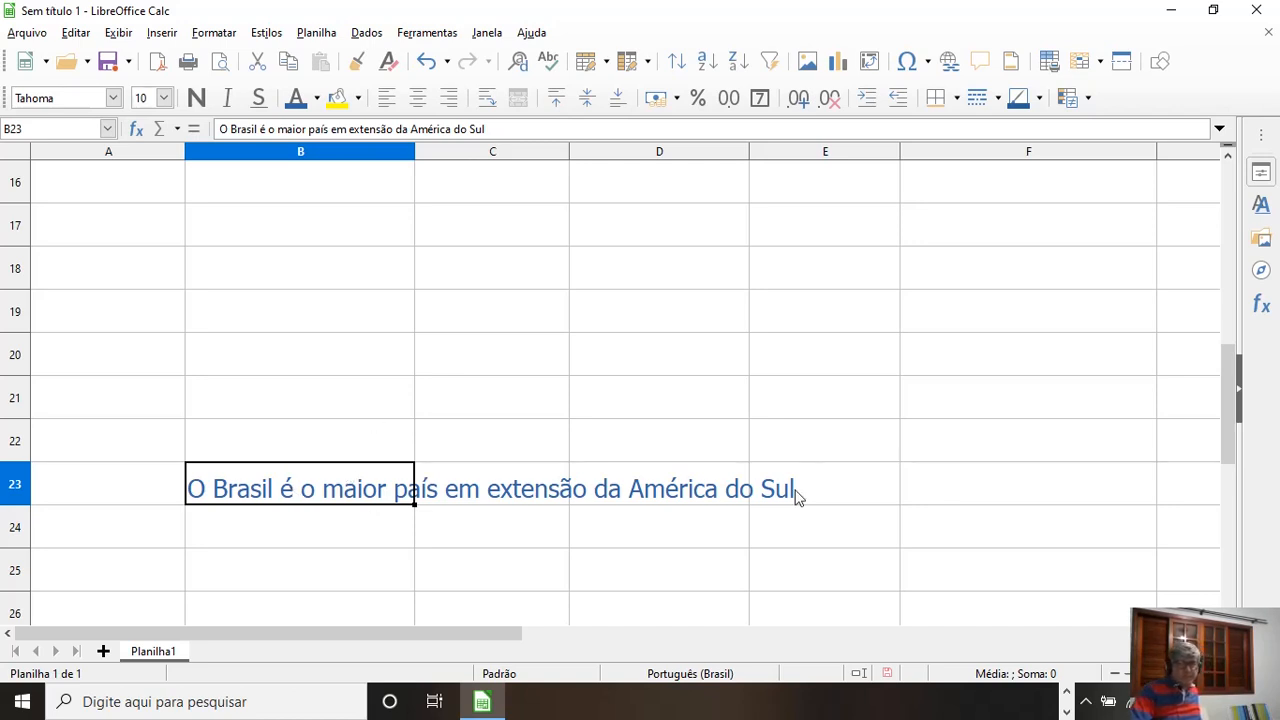
pyautogui.click(295, 535)
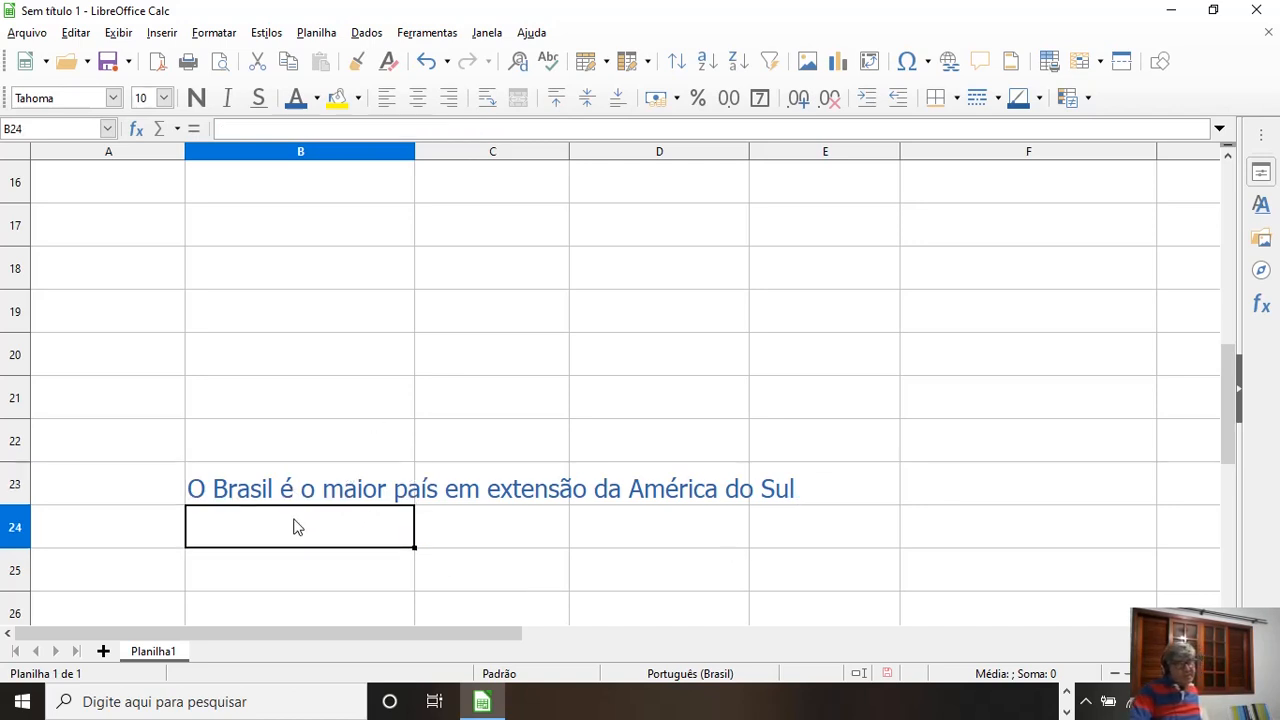
# Step: Narrow column B and fit its width automatically to the sentence in cell B23
pyautogui.click(293, 500)
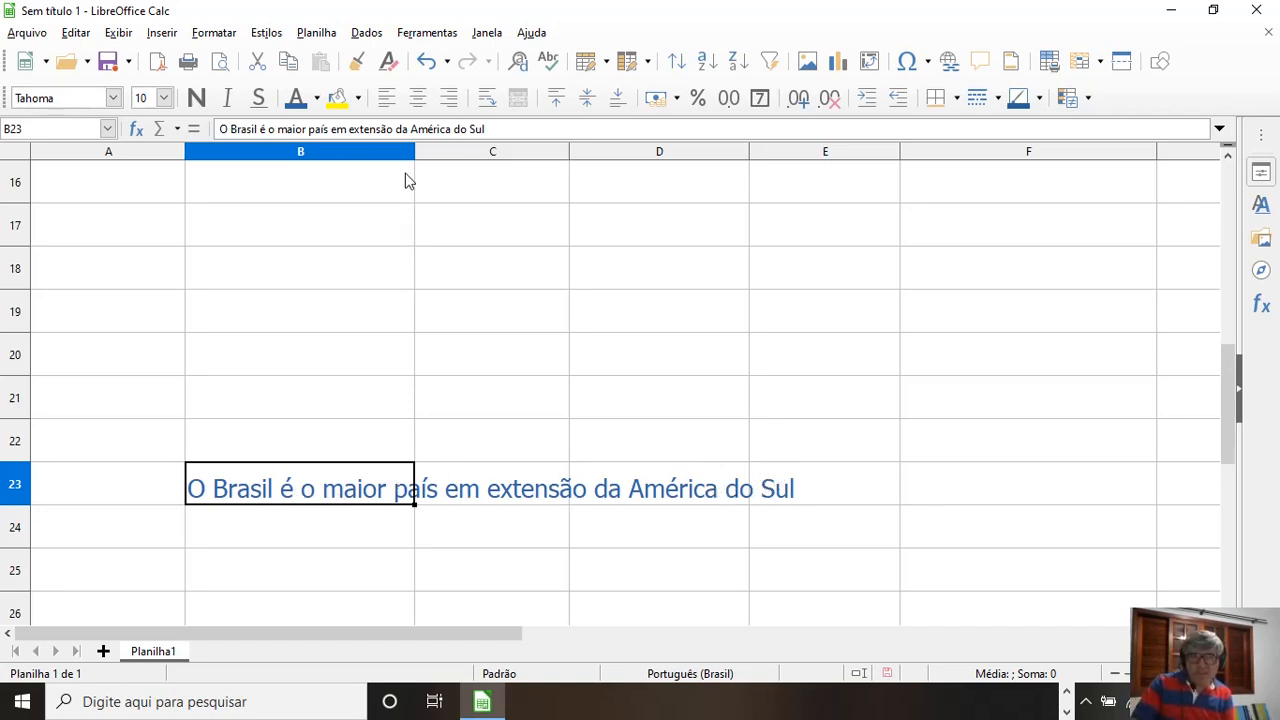
pyautogui.moveTo(414, 152); pyautogui.dragTo(336, 152)
pyautogui.click(268, 522)
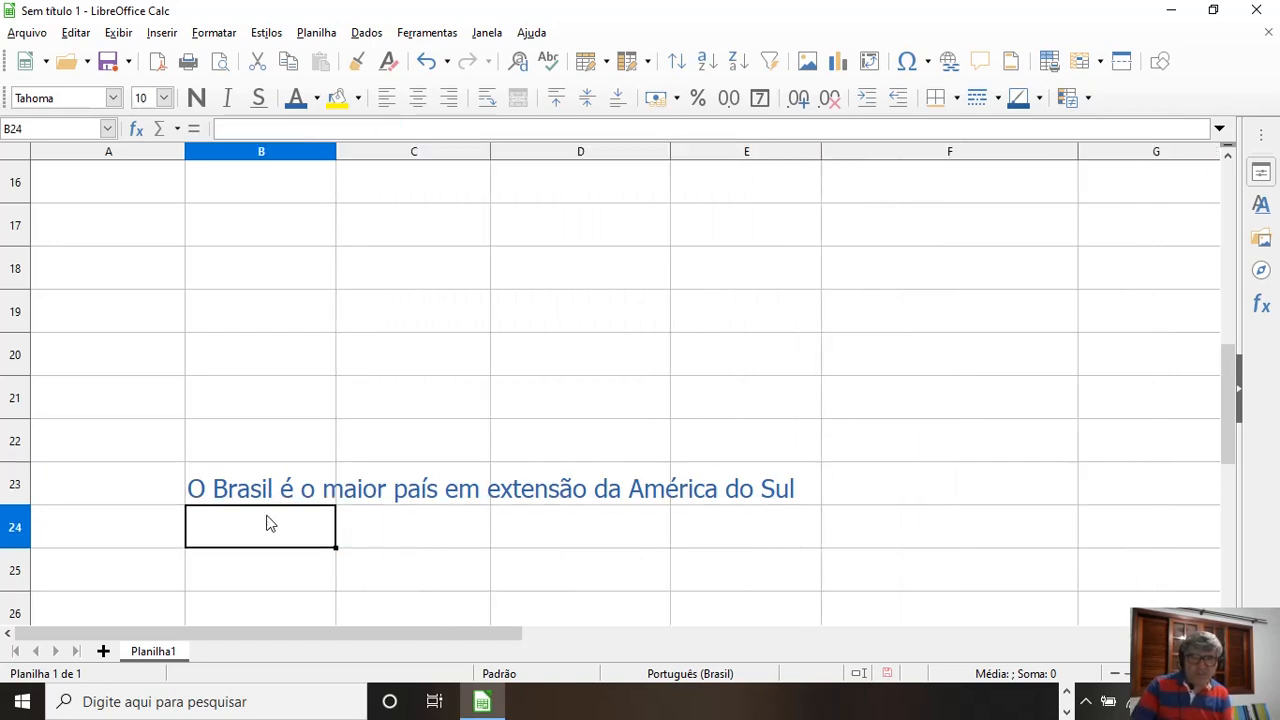
pyautogui.click(271, 493)
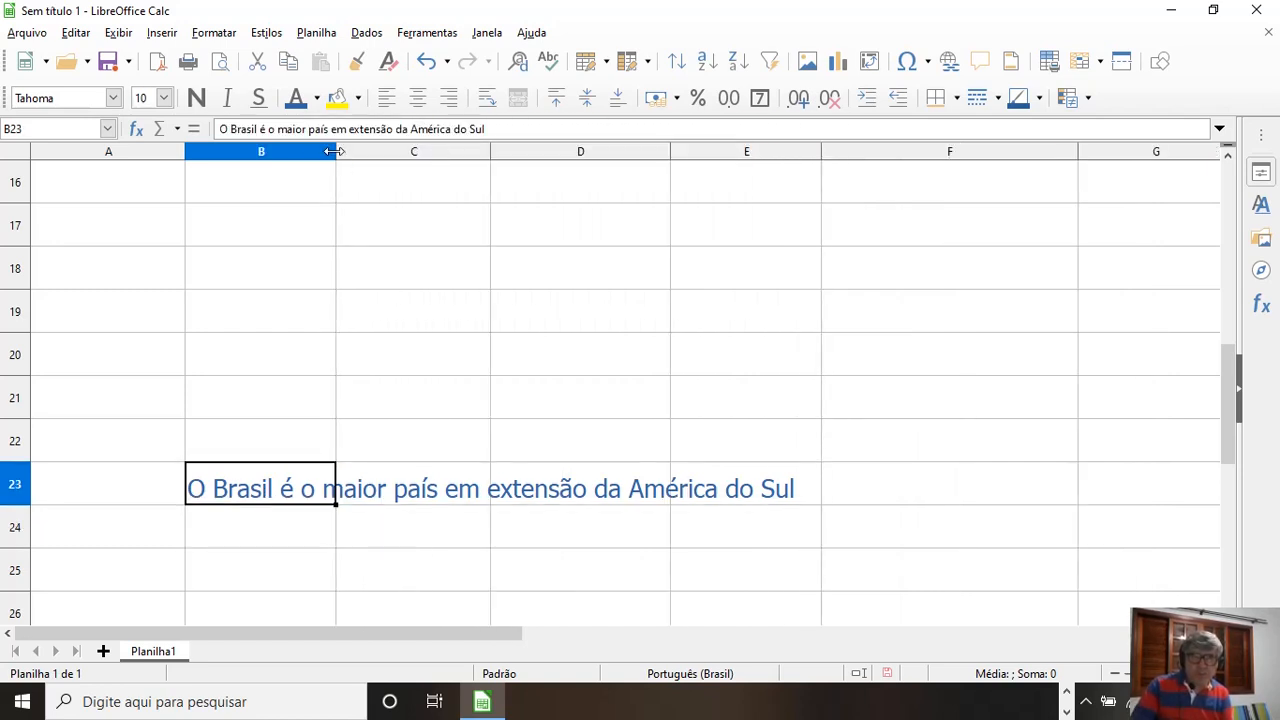
pyautogui.doubleClick(334, 151)
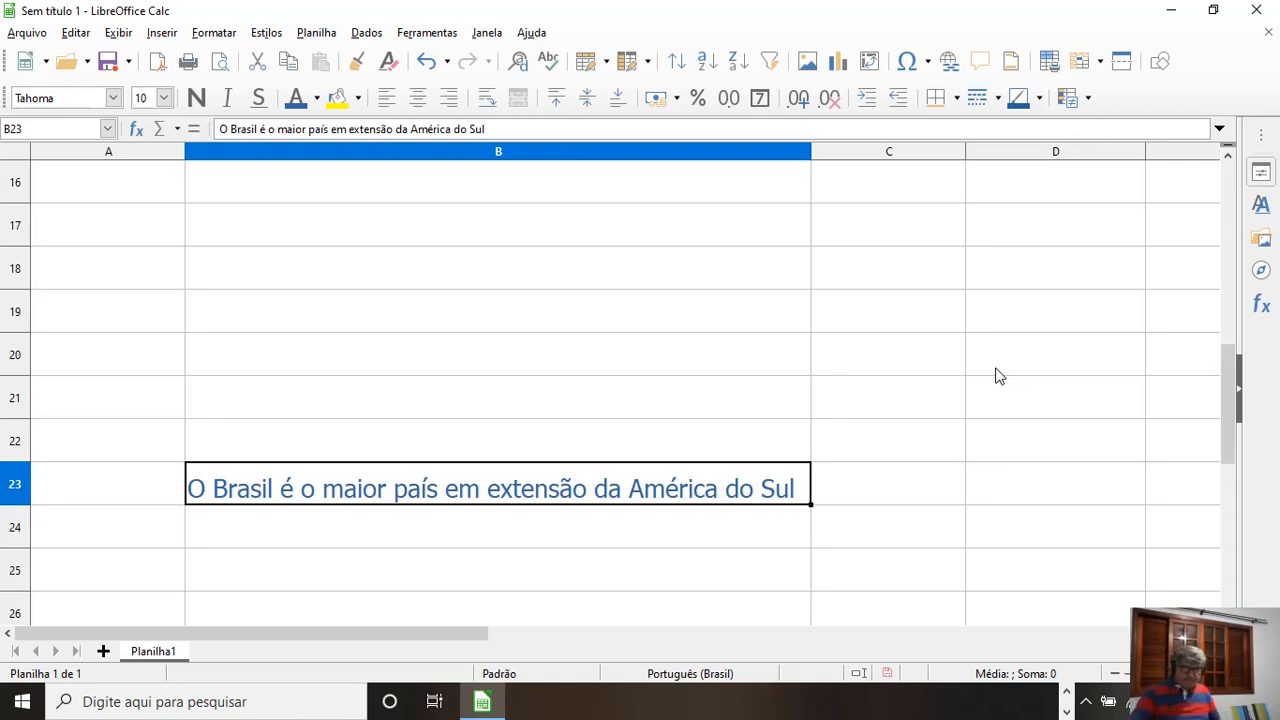
pyautogui.click(937, 386)
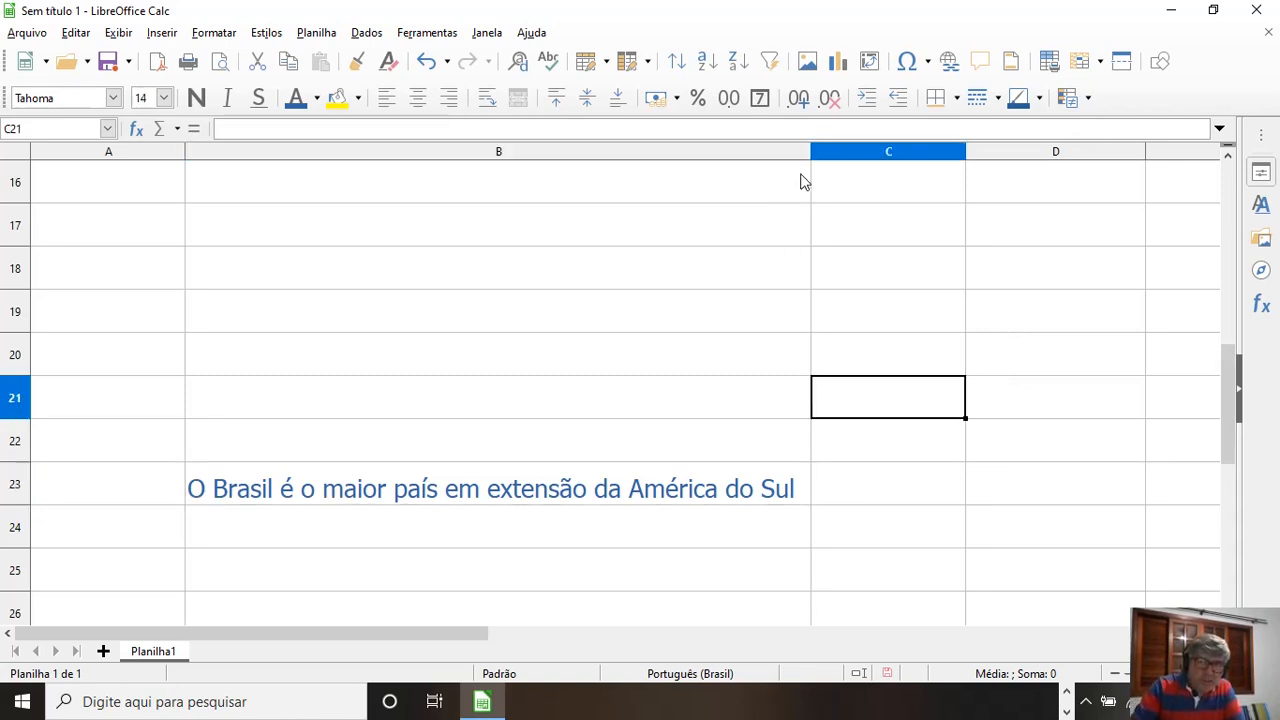
# Step: Narrow column B until it covers only the sentence's first words, and widen column C to more than twice its width
pyautogui.moveTo(812, 155); pyautogui.dragTo(366, 218)
pyautogui.click(450, 310)
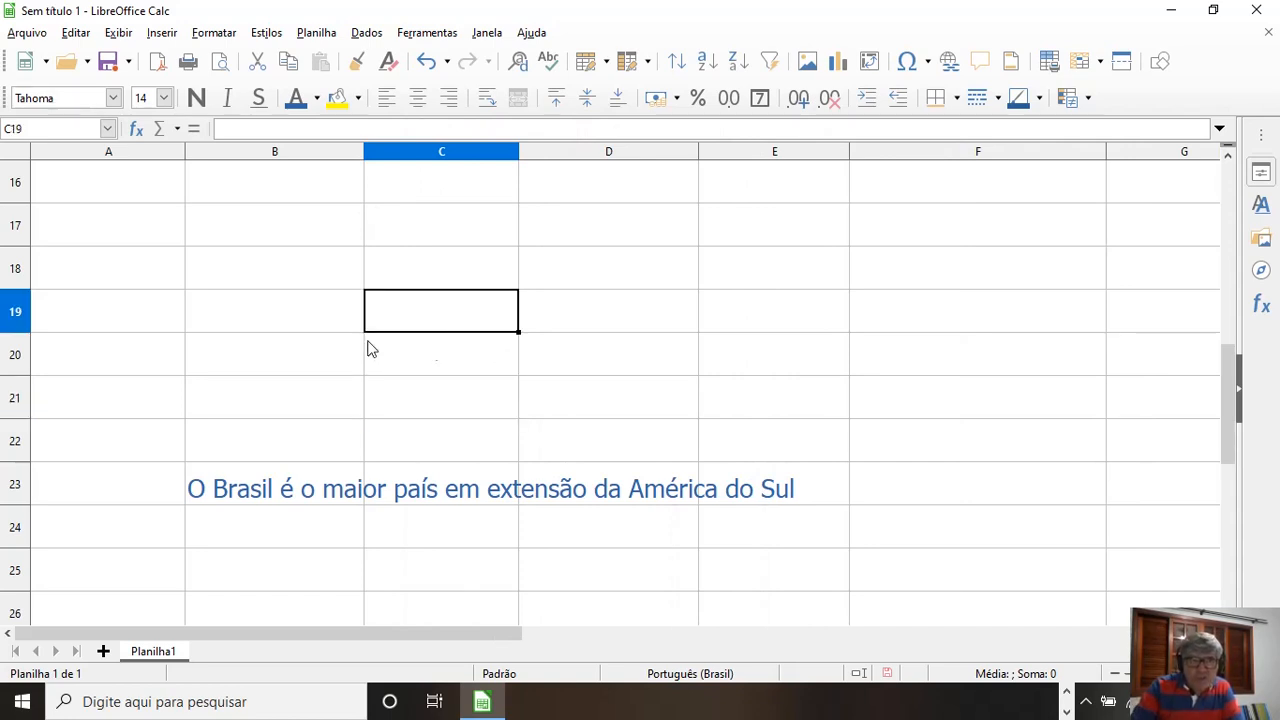
pyautogui.moveTo(362, 158); pyautogui.dragTo(290, 157)
pyautogui.moveTo(443, 151); pyautogui.dragTo(660, 157)
# Step: Widen column B manually well beyond the sentence in B23 and make row 23 about four times as tall
pyautogui.click(265, 478)
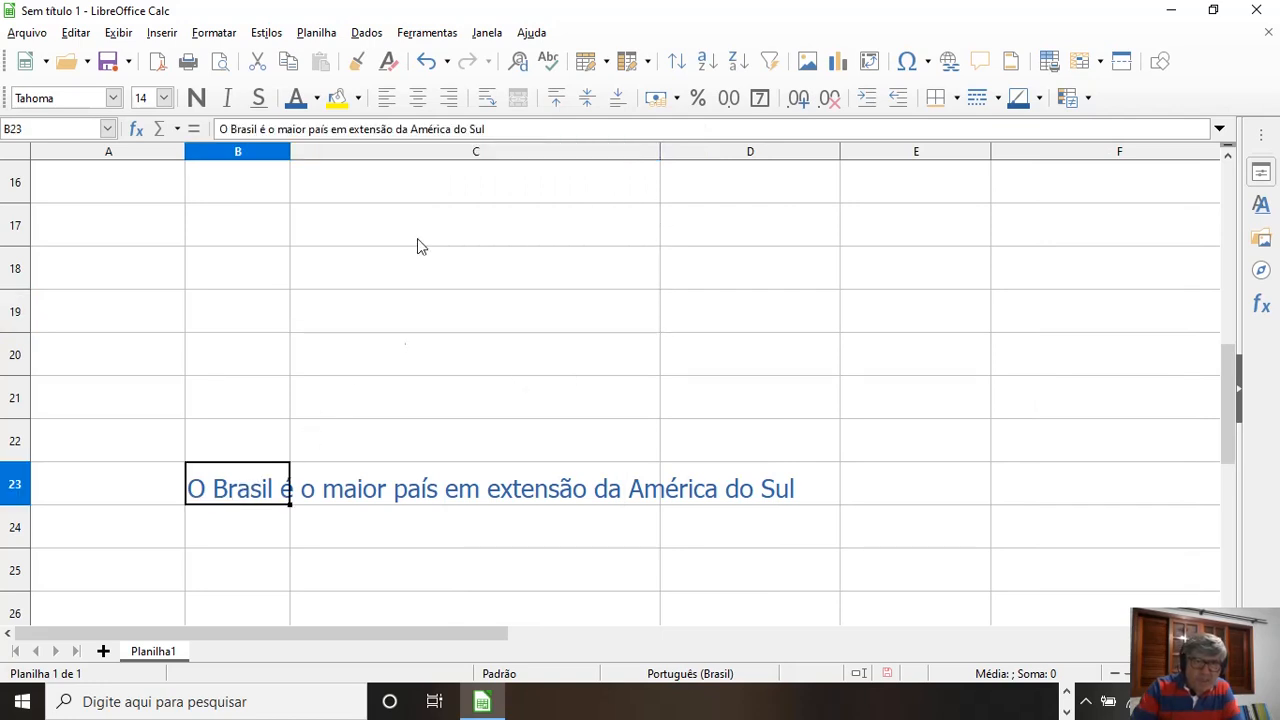
pyautogui.moveTo(288, 152); pyautogui.dragTo(908, 152)
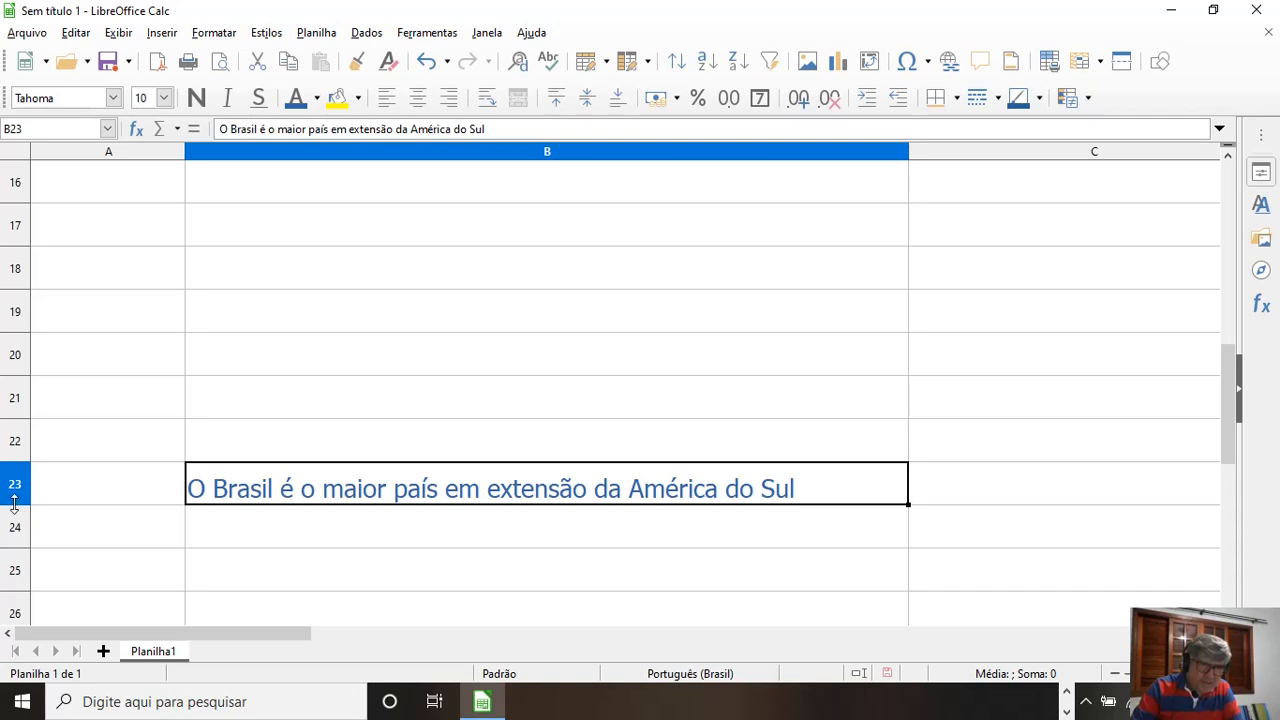
pyautogui.moveTo(14, 503); pyautogui.dragTo(18, 631)
pyautogui.scroll(-3, 594, 489)
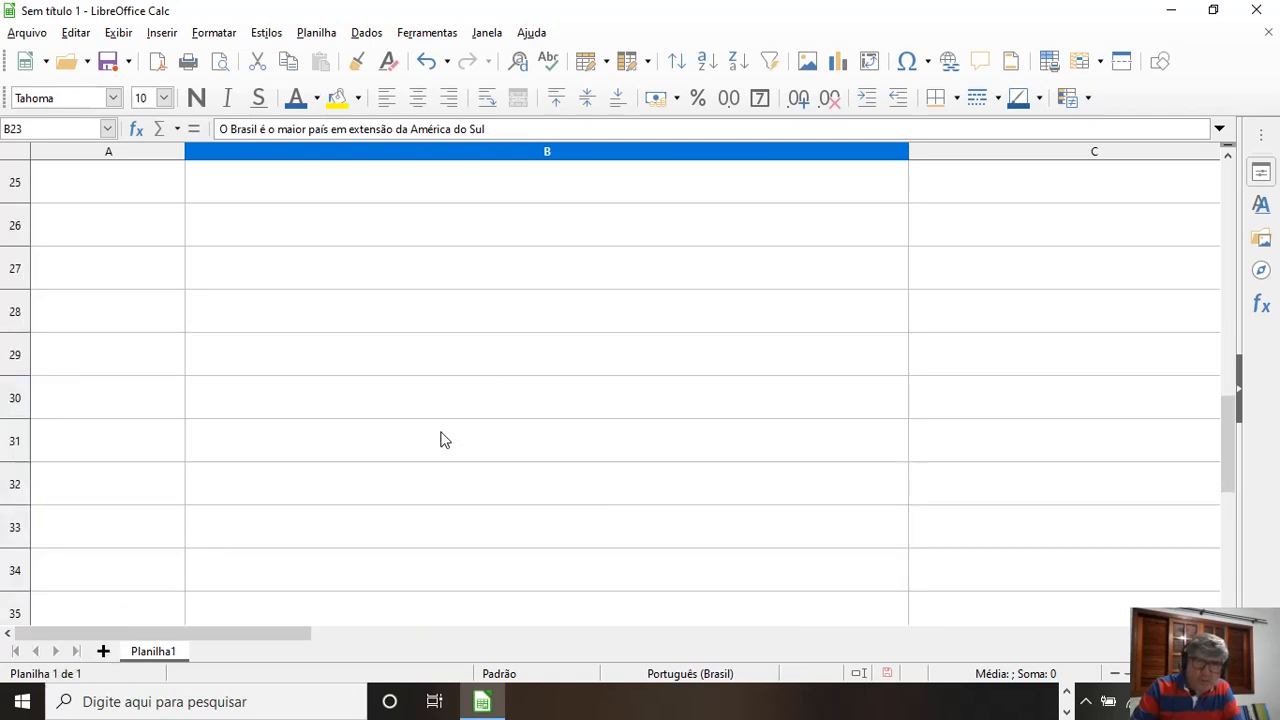
pyautogui.scroll(2, 444, 440)
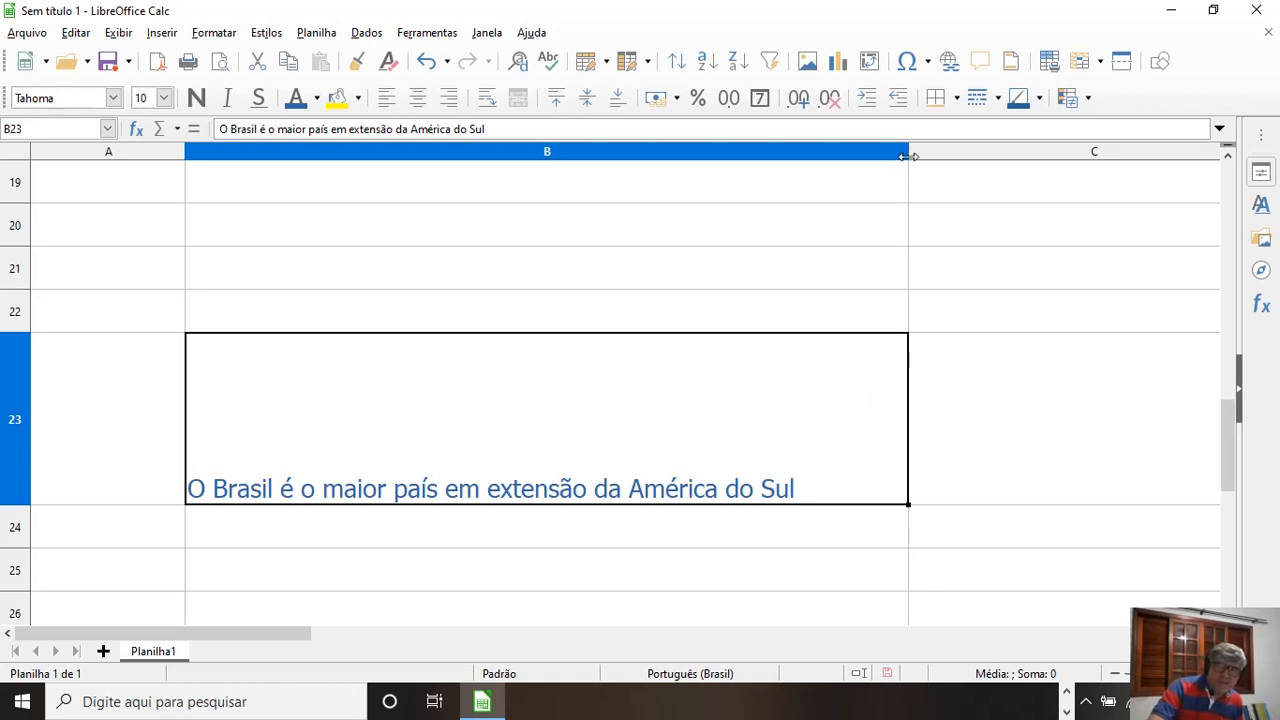
pyautogui.moveTo(907, 156); pyautogui.dragTo(1092, 157)
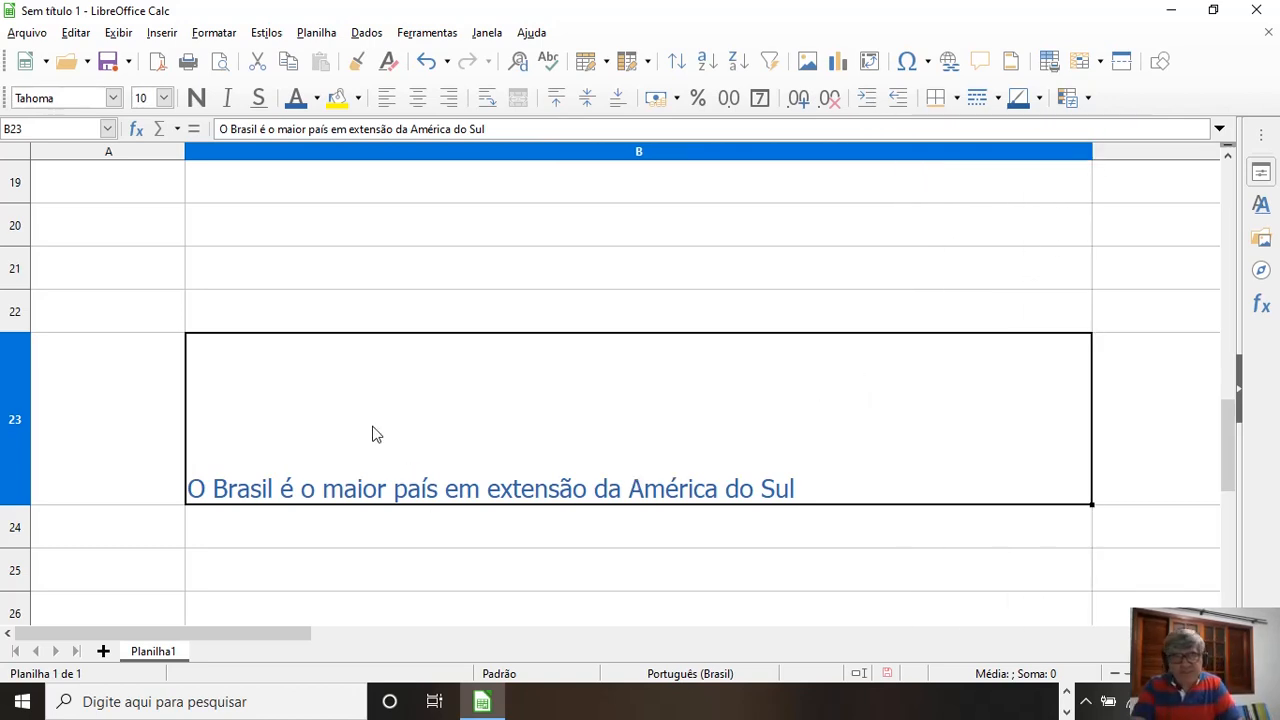
# Step: Center the sentence in cell B23 horizontally
pyautogui.click(416, 104)
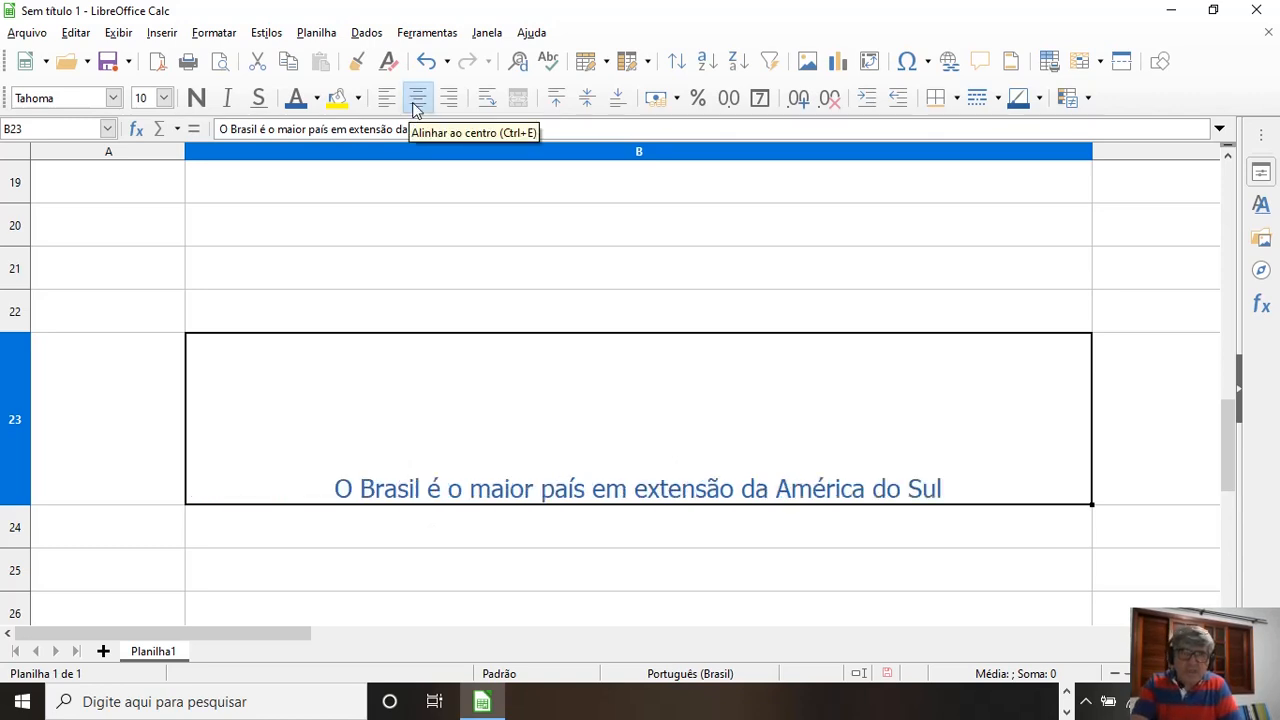